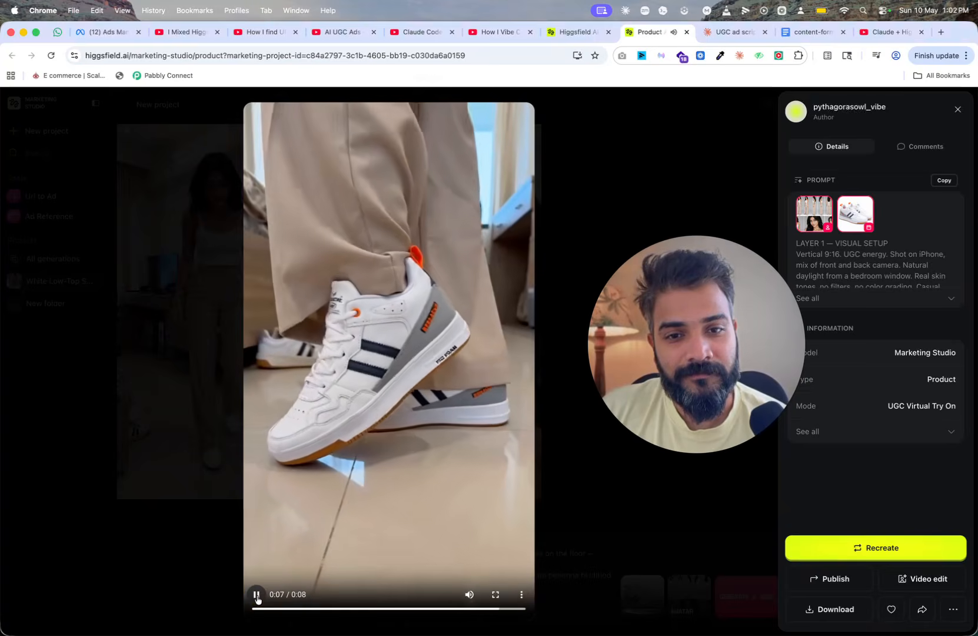
Pause the playback of the generated sneaker ad video
click(257, 596)
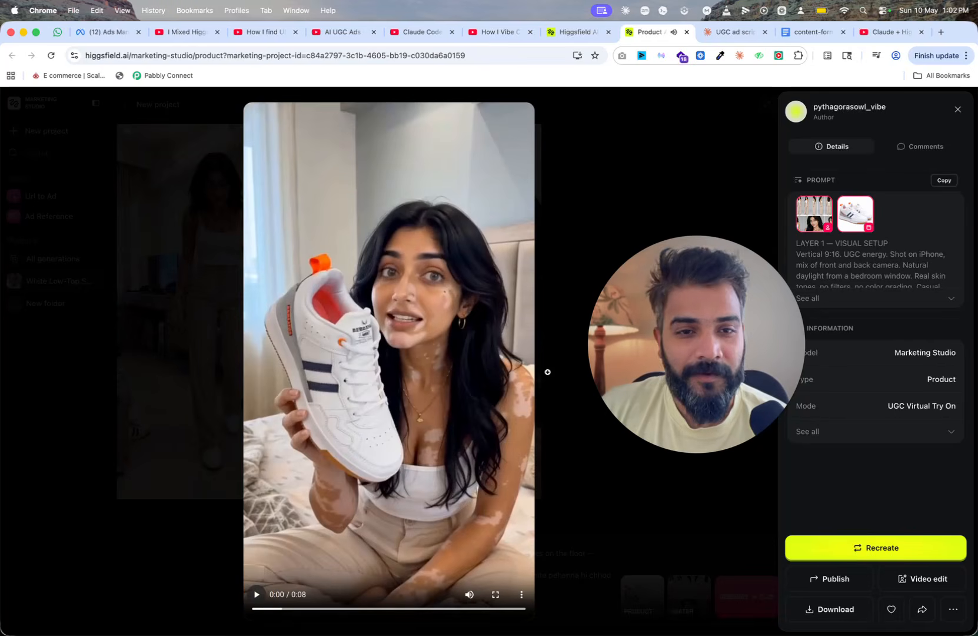
click(709, 455)
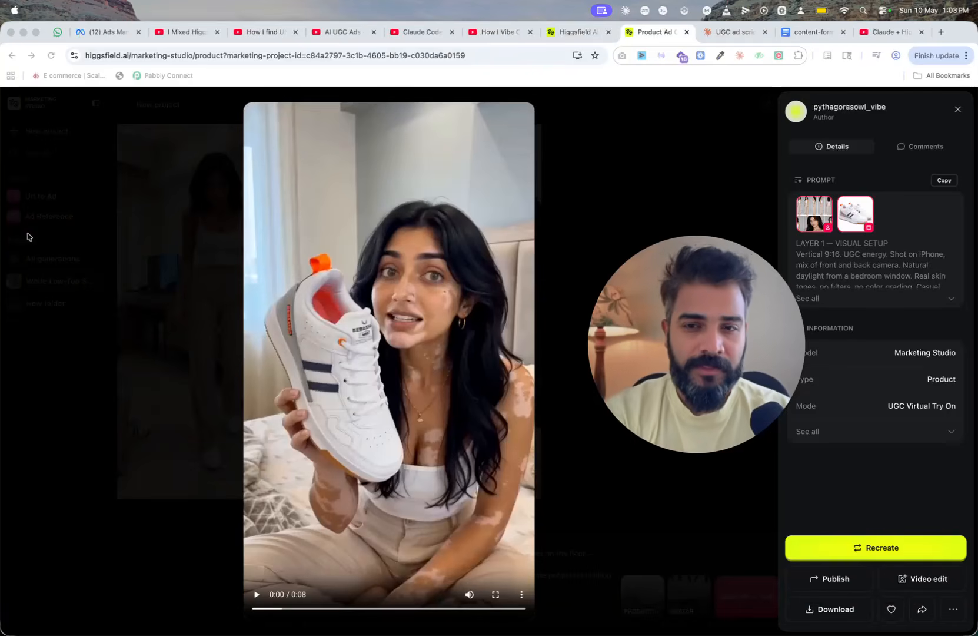
Open ChatGPT in a new browser tab
click(941, 33)
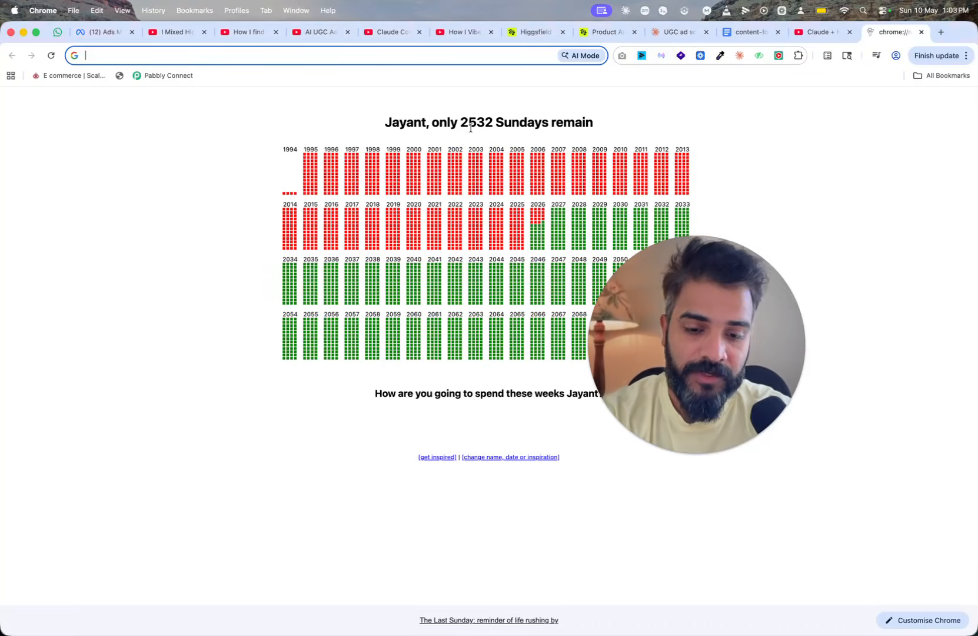
text(cha)
key(Return)
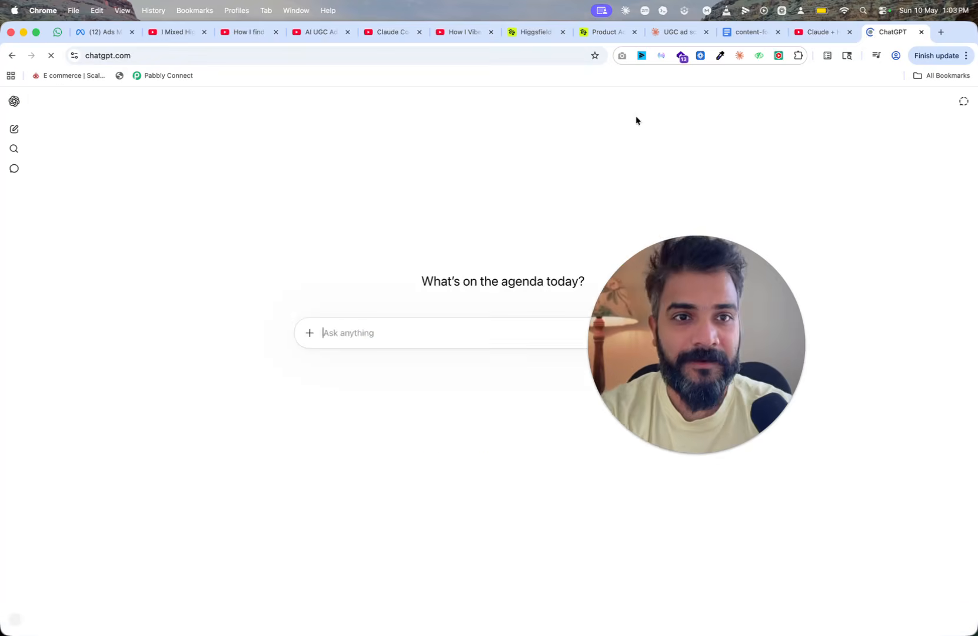
drag(753, 324, 913, 186)
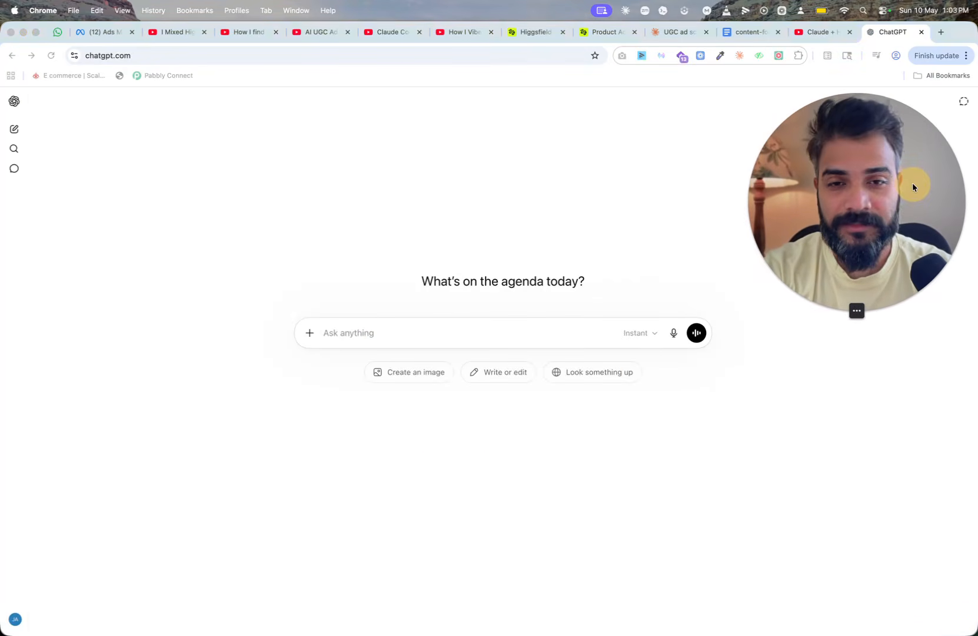
Switch to the Higgsfield home page and look over its creation tools and the account's plan and credits
click(530, 33)
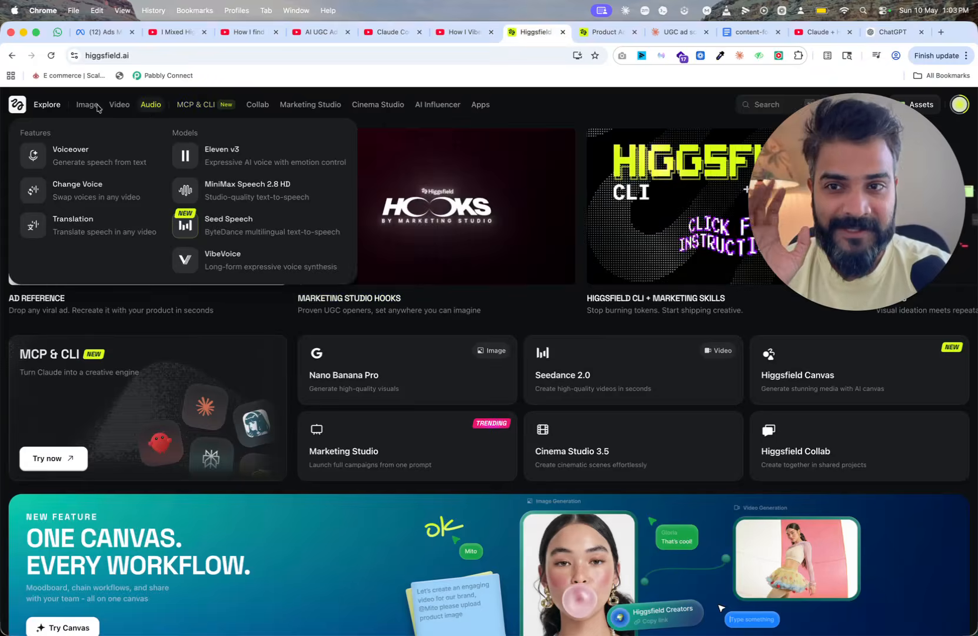
mouse_move(85, 106)
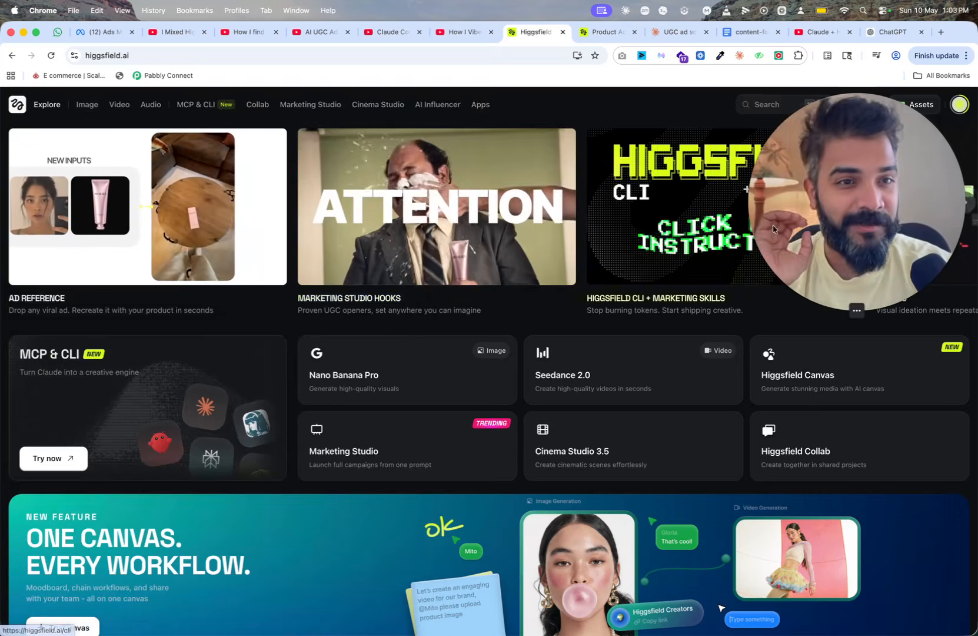
drag(863, 202, 882, 482)
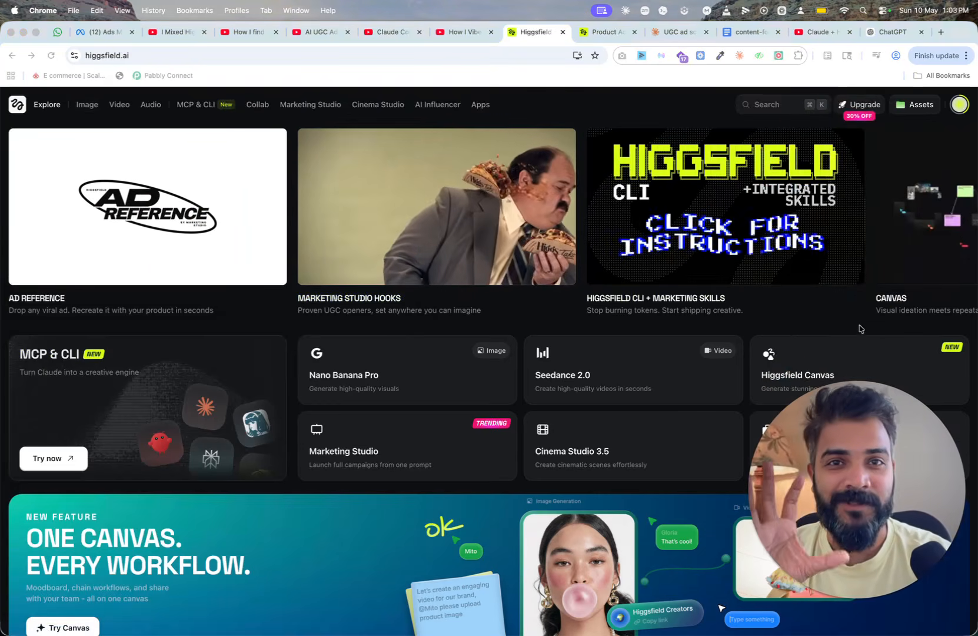
click(957, 106)
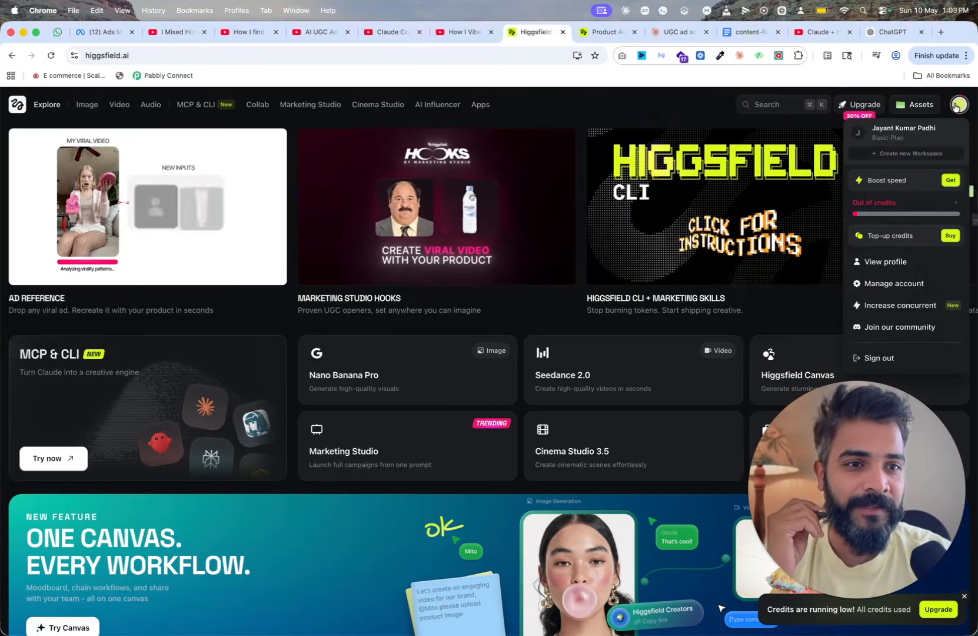
Switch to ChatGPT and begin a prompt with "I want to create an AI Character. Give it a full persona."
click(888, 30)
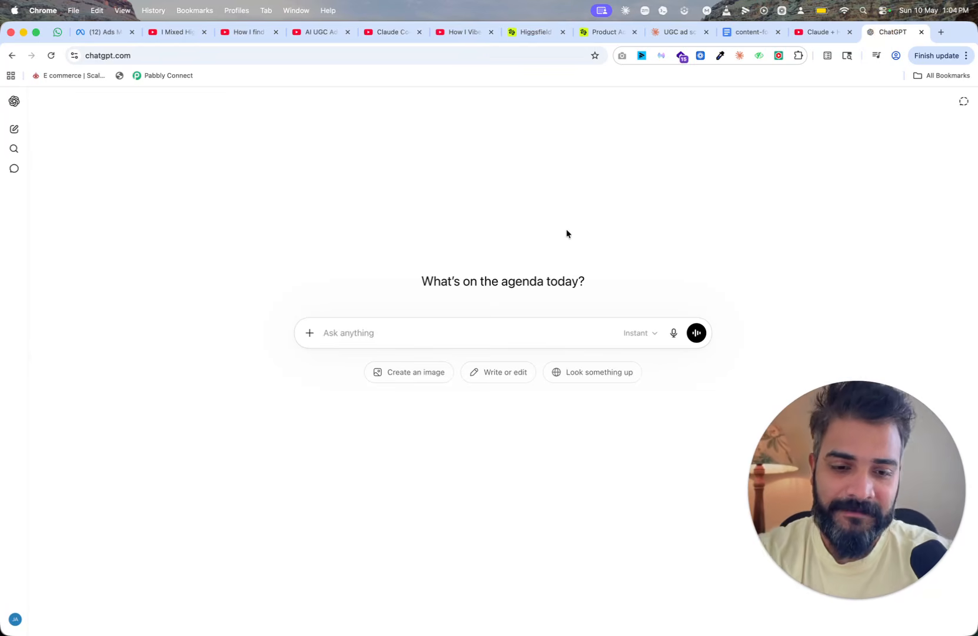
text(I want to create an AI Character)
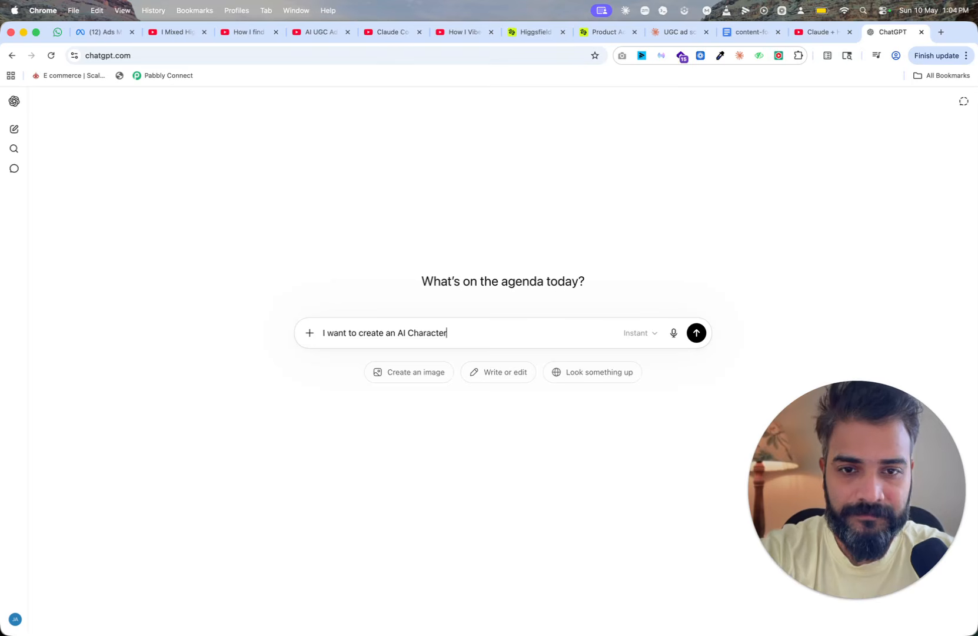
text(a f)
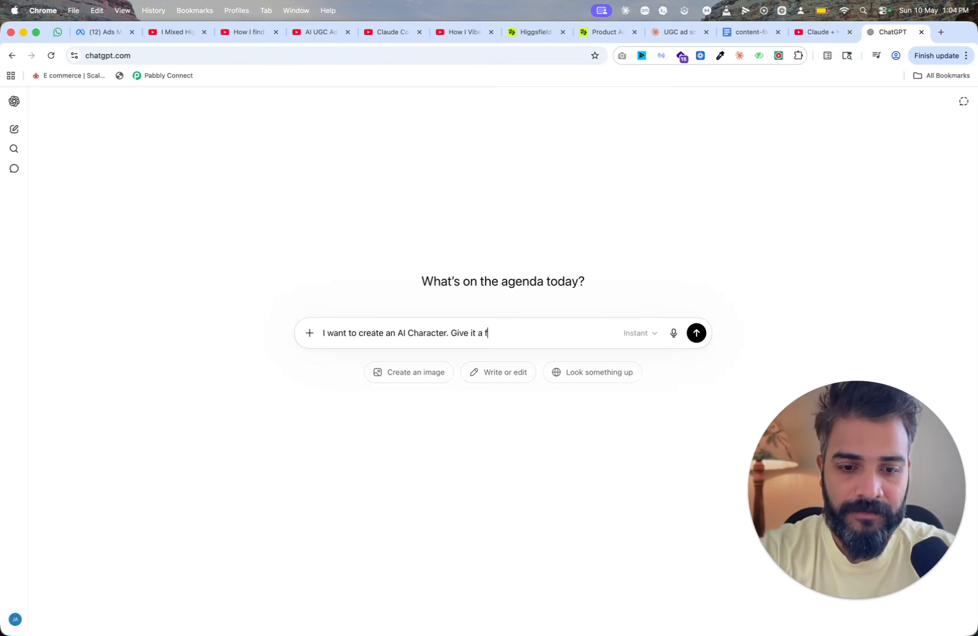
text(g persona.)
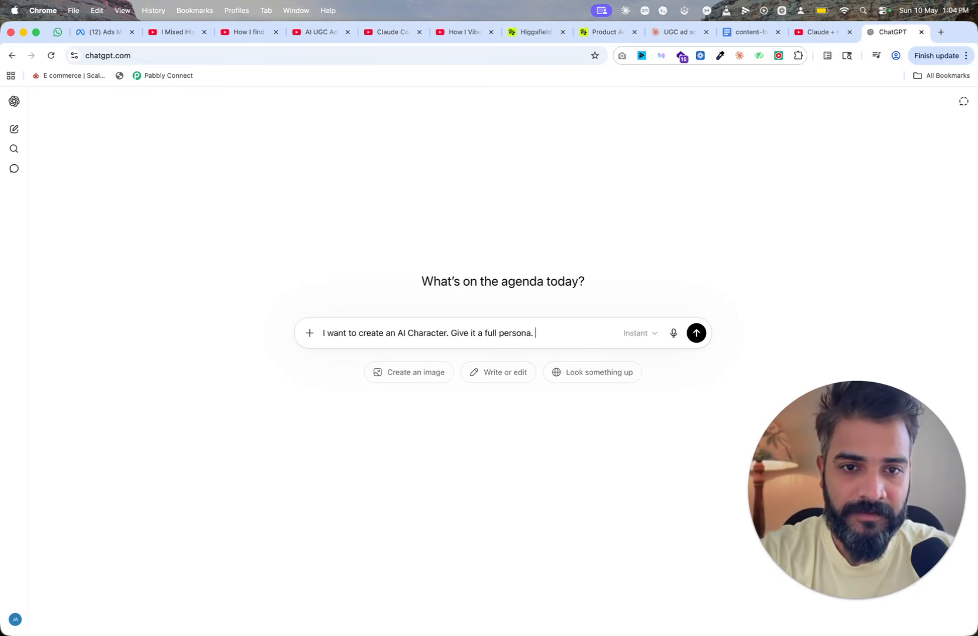
Add a separate paragraph to the prompt reading "And give me everything about the character"
key(shift+Return)
key(shift+Return)
text(And make)
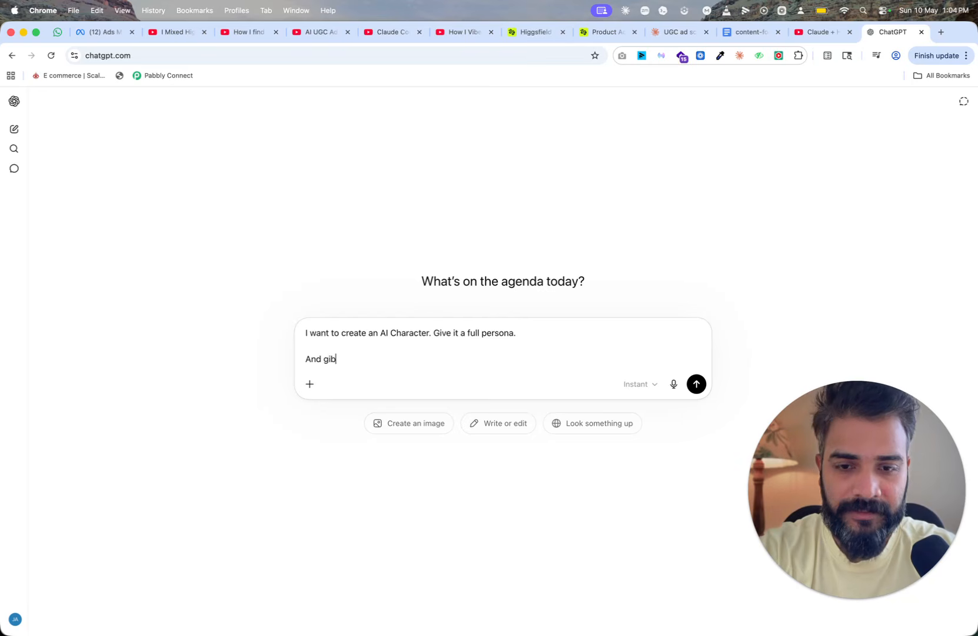
text(me everything about the cha)
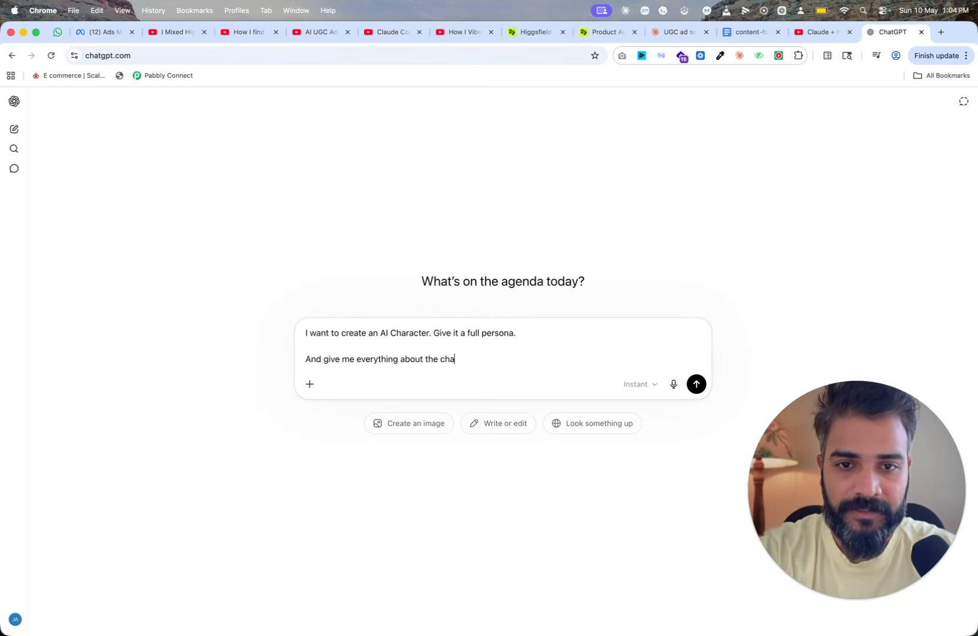
text(racter)
List the first requested attributes on separate lines: "The look", "The height", "Age" and "Weight"
key(shift+Return)
key(shift+Return)
text(The look)
key(shift+Return)
key(shift+Return)
text(The height)
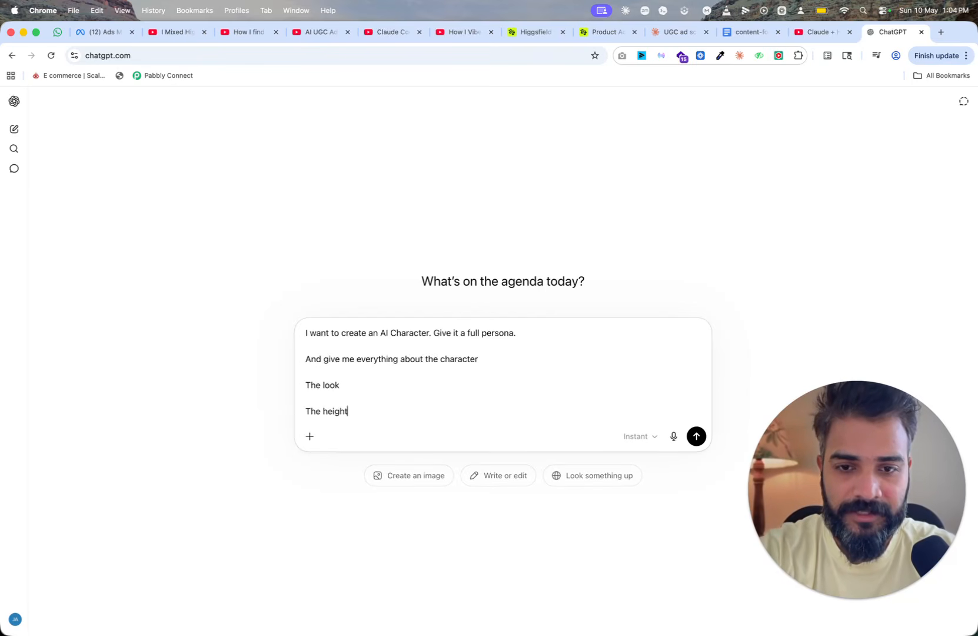
key(shift+Return)
key(shift+Return)
text(Age)
key(shift+Return)
key(shift+Return)
text(Weigh)
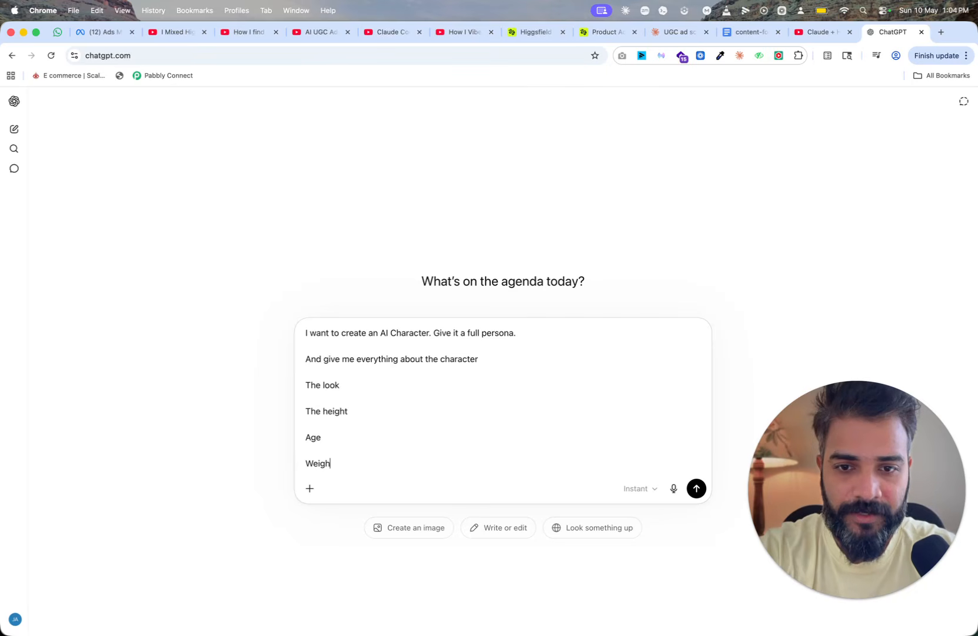
text(t)
Extend the attribute list with "Location and city of brth", "birth mark" and "Hair type" on separate lines
key(shift+Return)
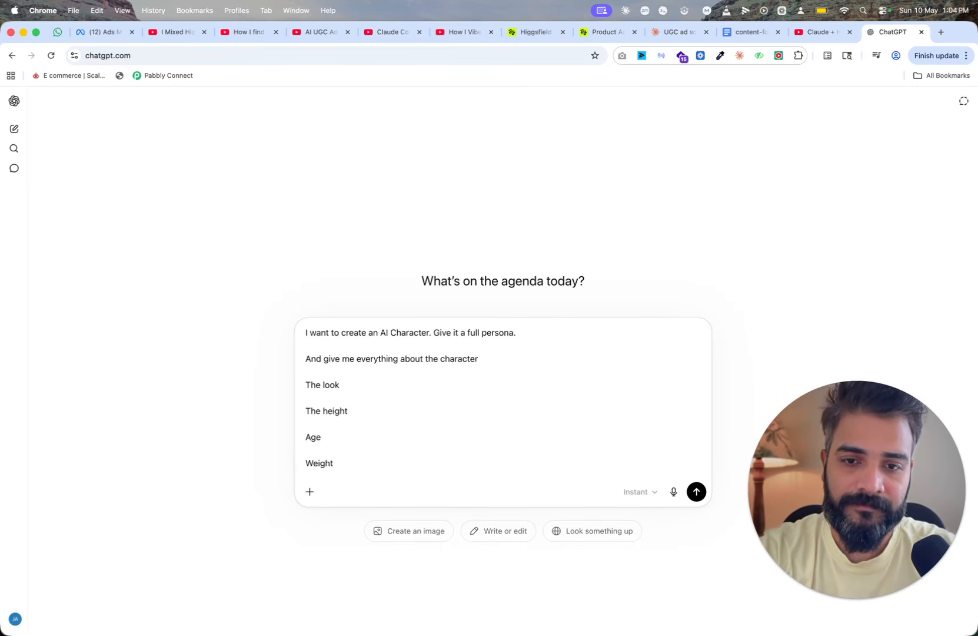
key(shift+Return)
text(Location and city of b)
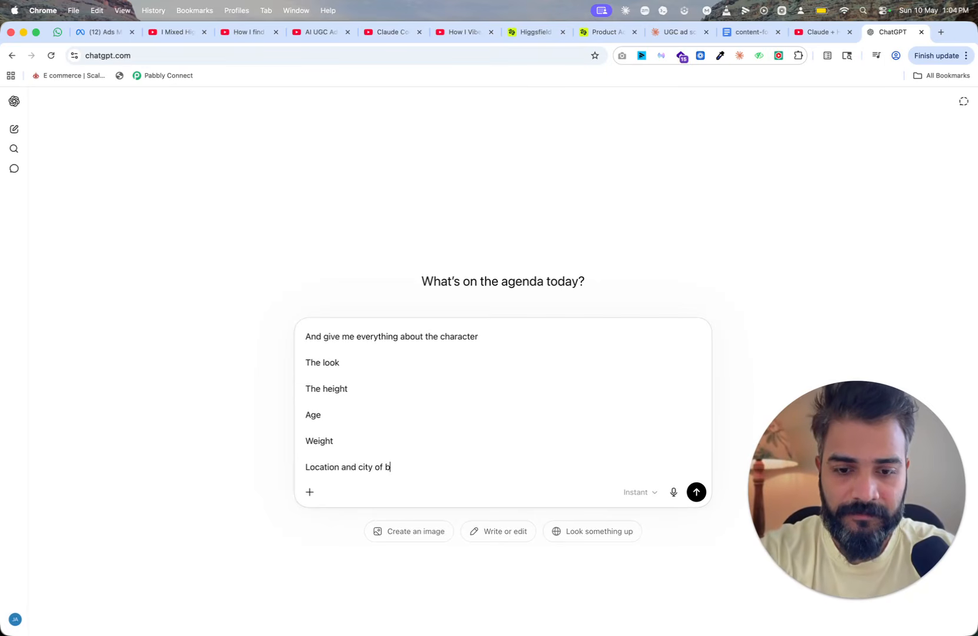
text(rth)
key(shift+Return)
text(birth mark)
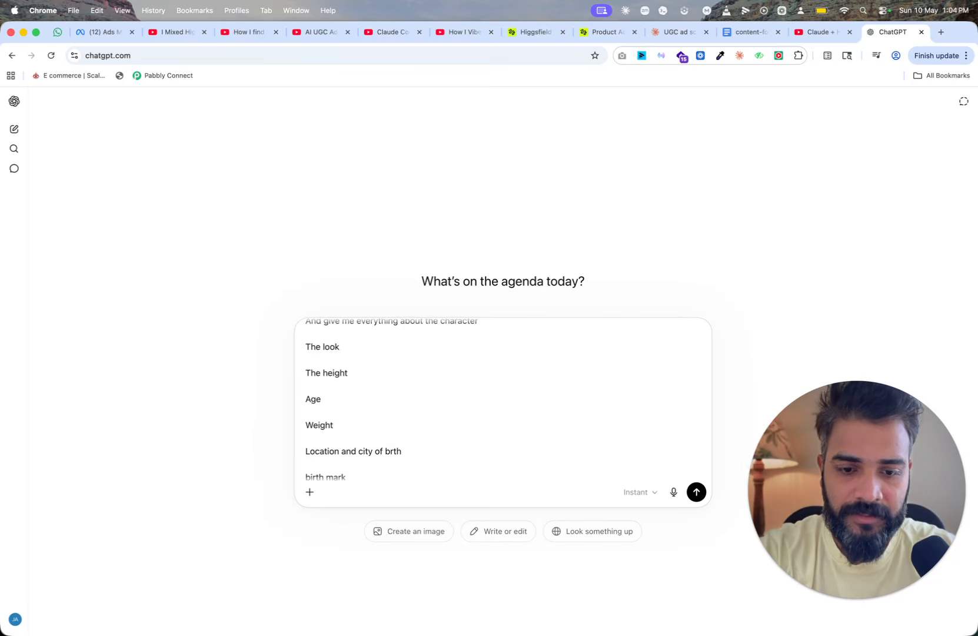
key(shift+Return)
text(Hair s)
text(ype)
Extend the attribute list with "Eye color", "Ear shape", "beard/any facial feature" and "Skin tone" on separate lines
key(shift+Return)
text(Eye co)
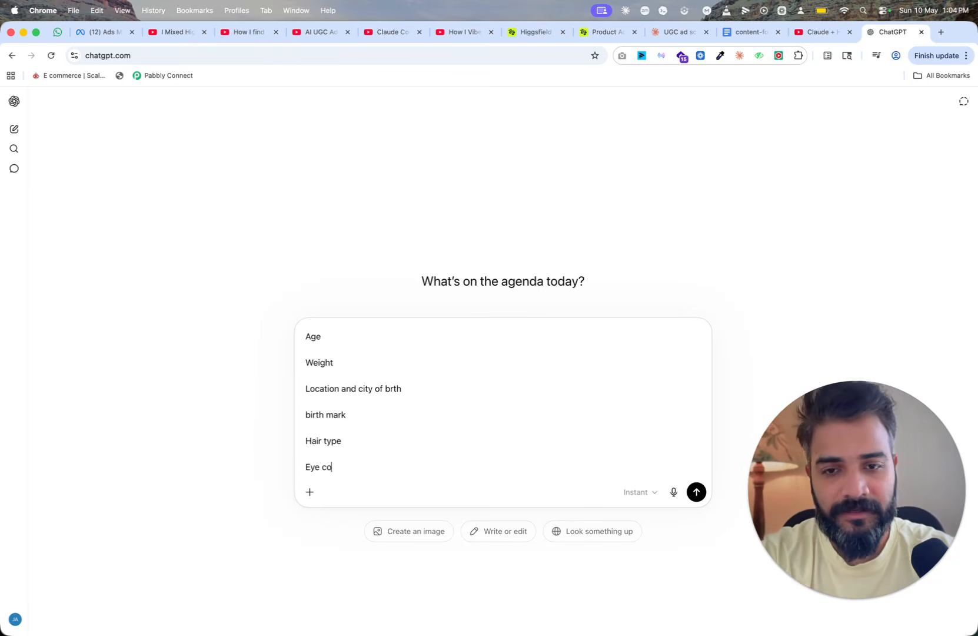
text(lor)
key(shift+Return)
text(Ea)
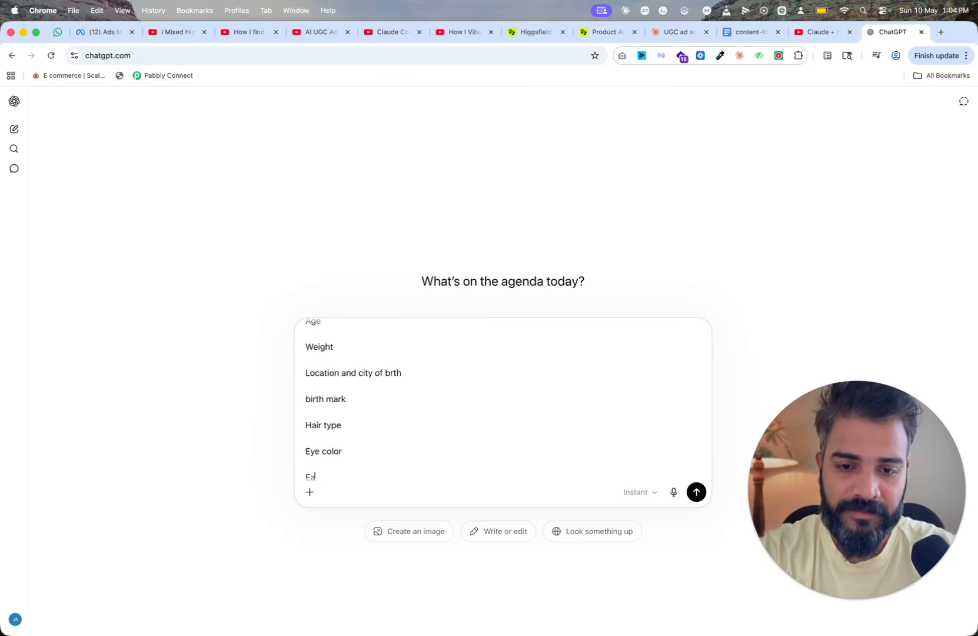
text(r shape)
key(shift+Return)
text(beard/any facial feature)
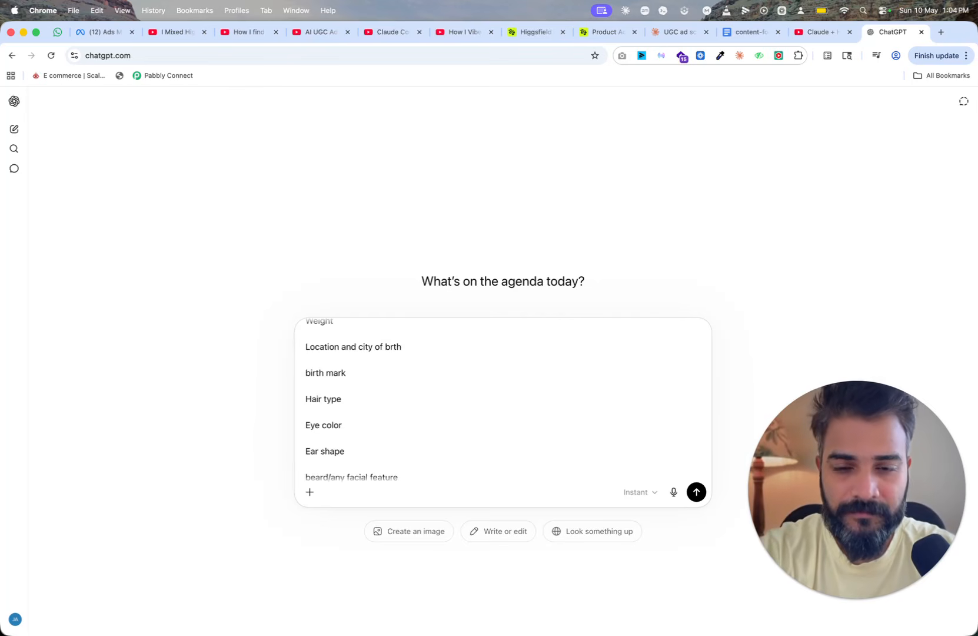
key(shift+Return)
text(Skin tone)
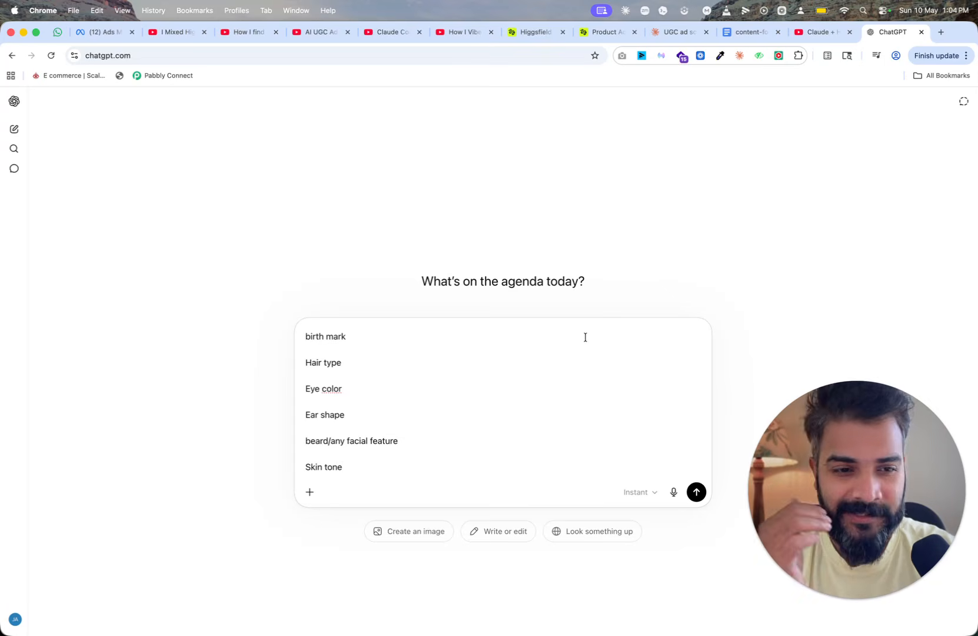
Add "Body type" as another attribute line and review the whole list in the prompt
scroll(572, 367, up, 5)
scroll(571, 386, down, 5)
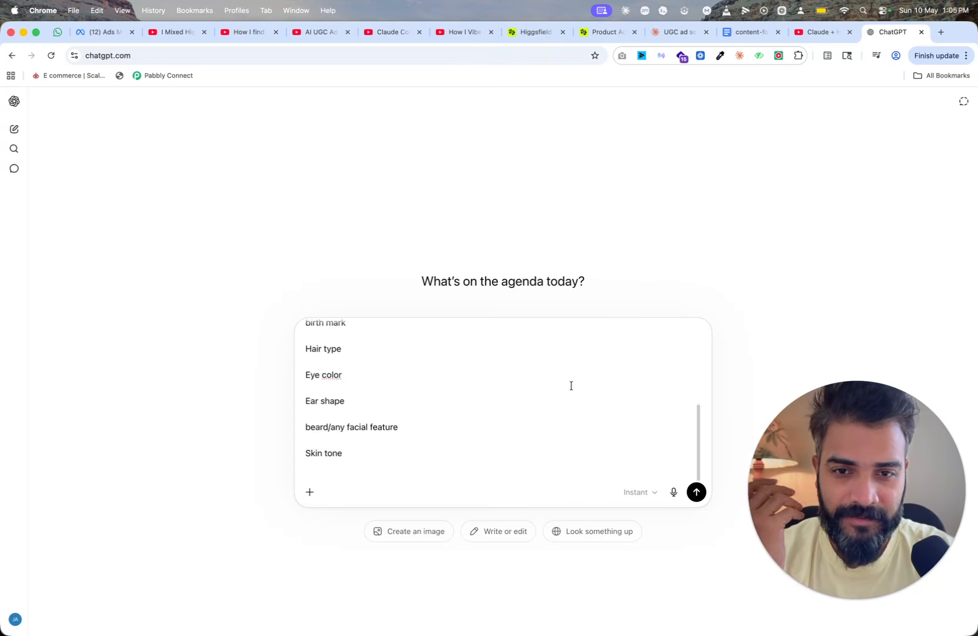
key(shift+Return)
text(Body type)
scroll(534, 394, up, 10)
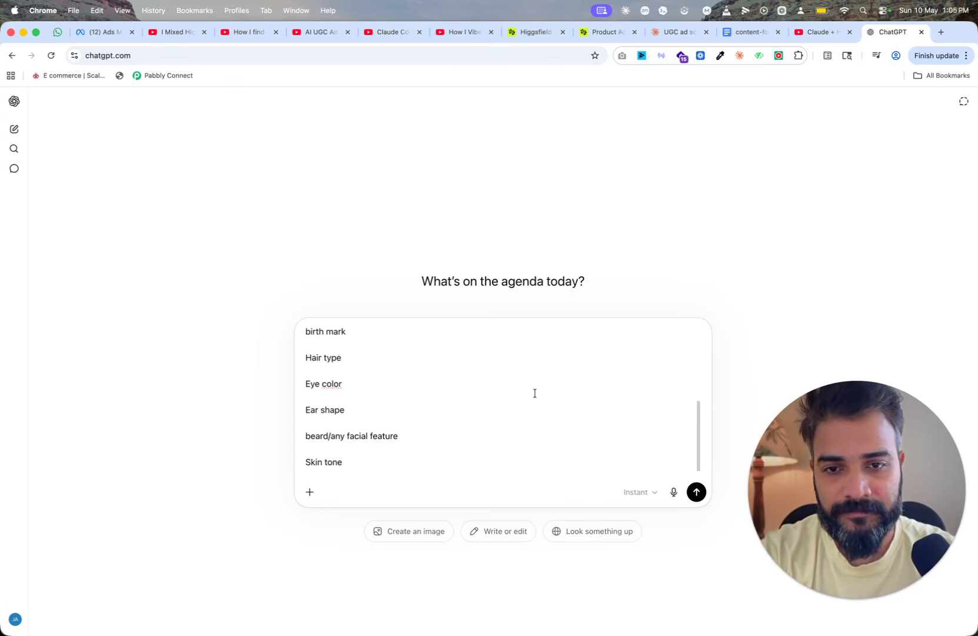
scroll(535, 393, down, 2)
scroll(535, 394, down, 5)
scroll(536, 393, up, 1)
scroll(536, 393, up, 8)
scroll(535, 393, down, 9)
Add the line "I want this character to be an average looking Indian male character" below the attribute list
key(Return)
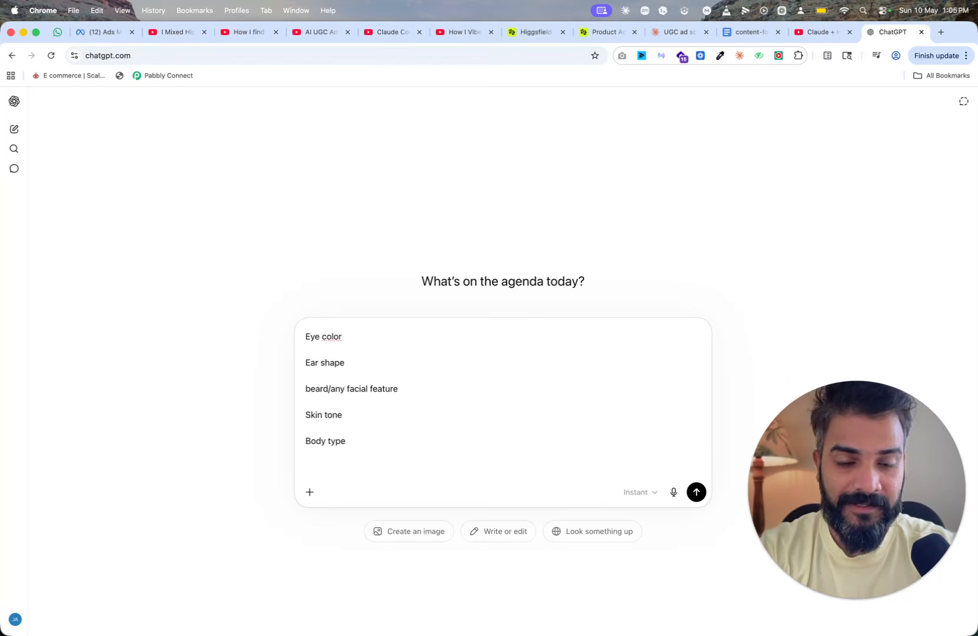
text(I want this character to be an Indian)
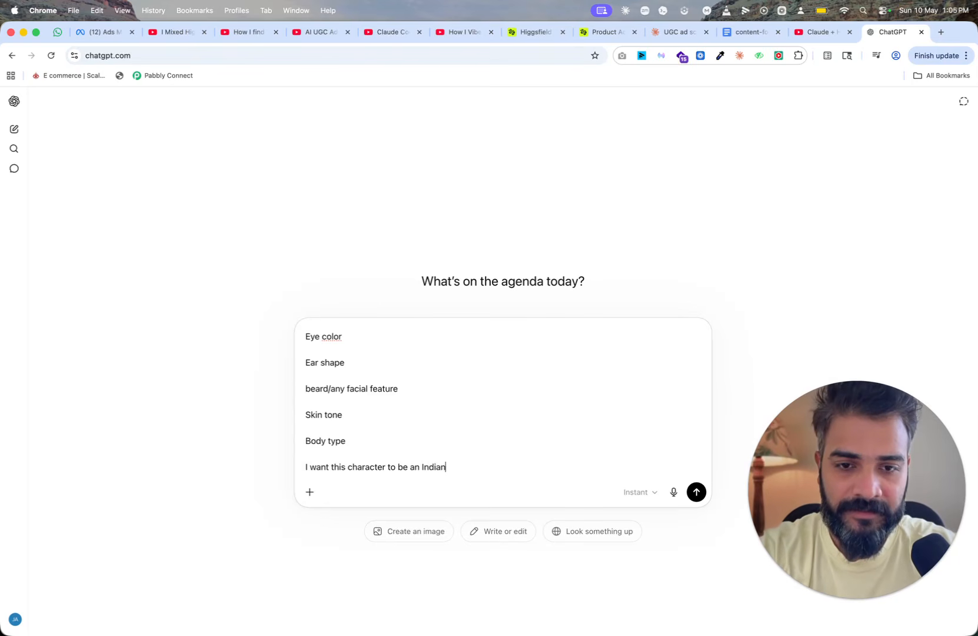
text(character)
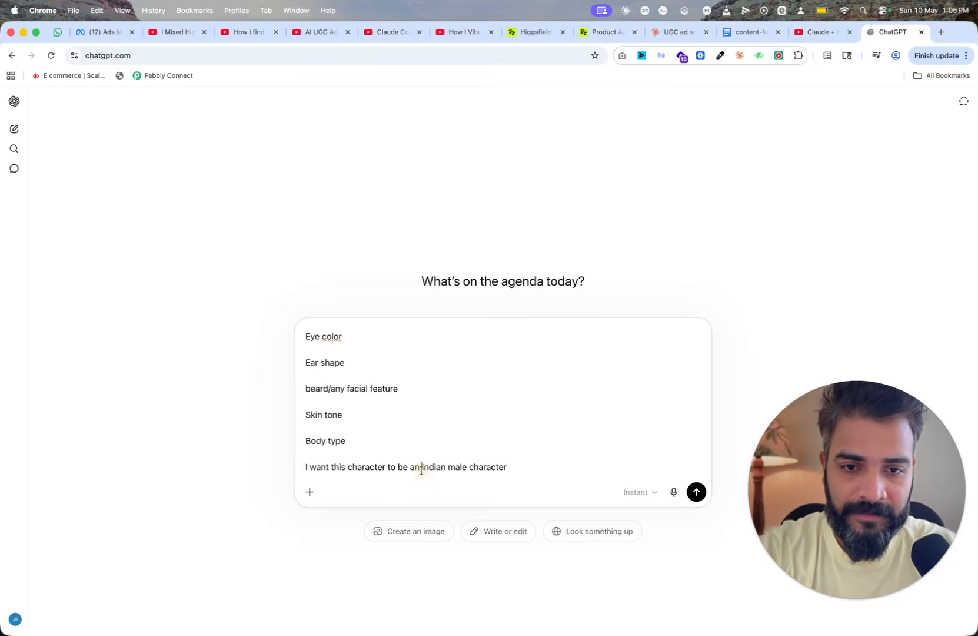
click(422, 468)
text(average looking)
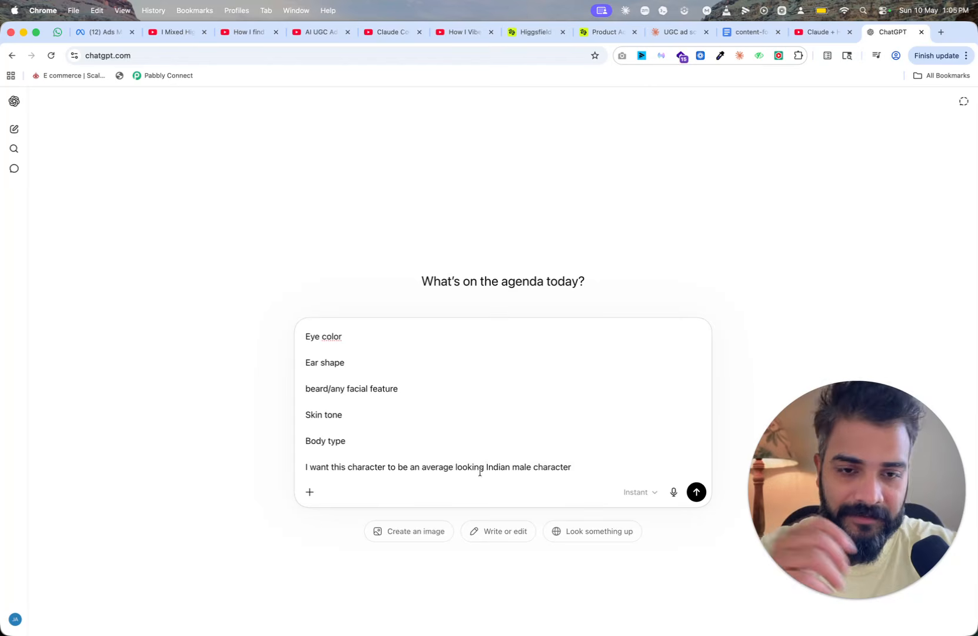
Add the line "Sort of like a young IT professional" after the character description
click(592, 469)
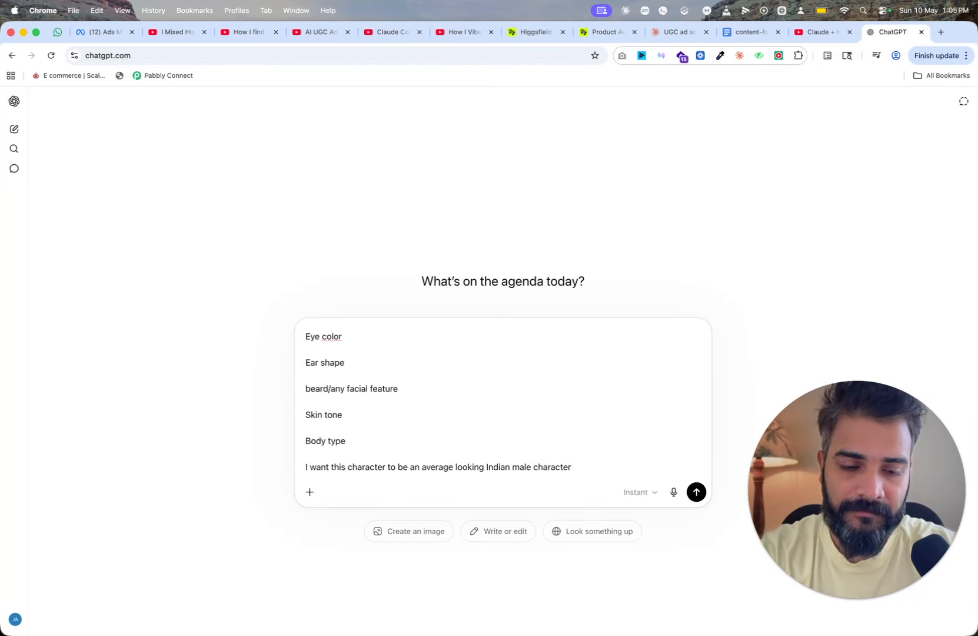
key(shift+Return)
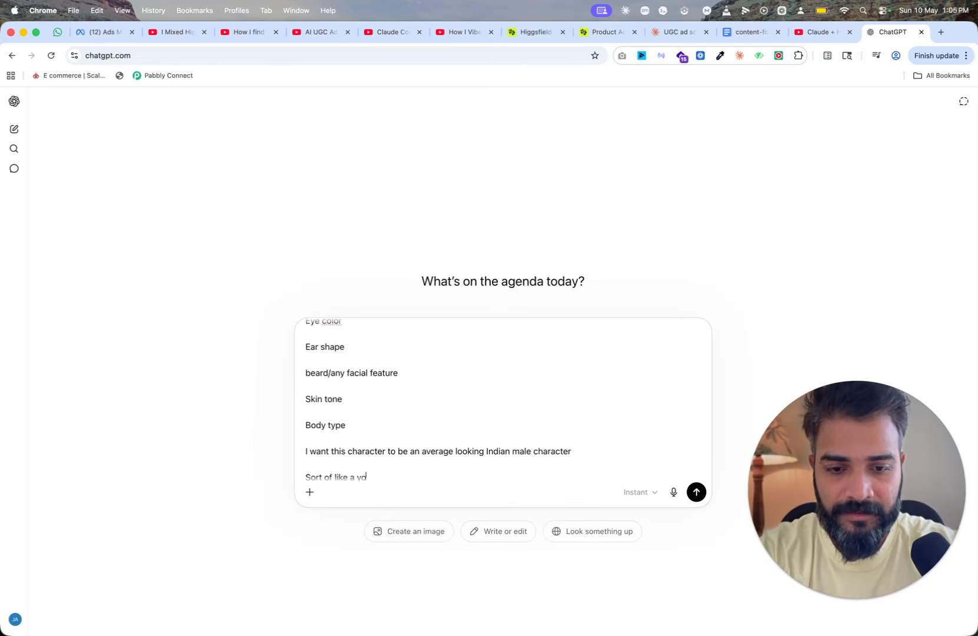
text(Sort of like a young corporate professional)
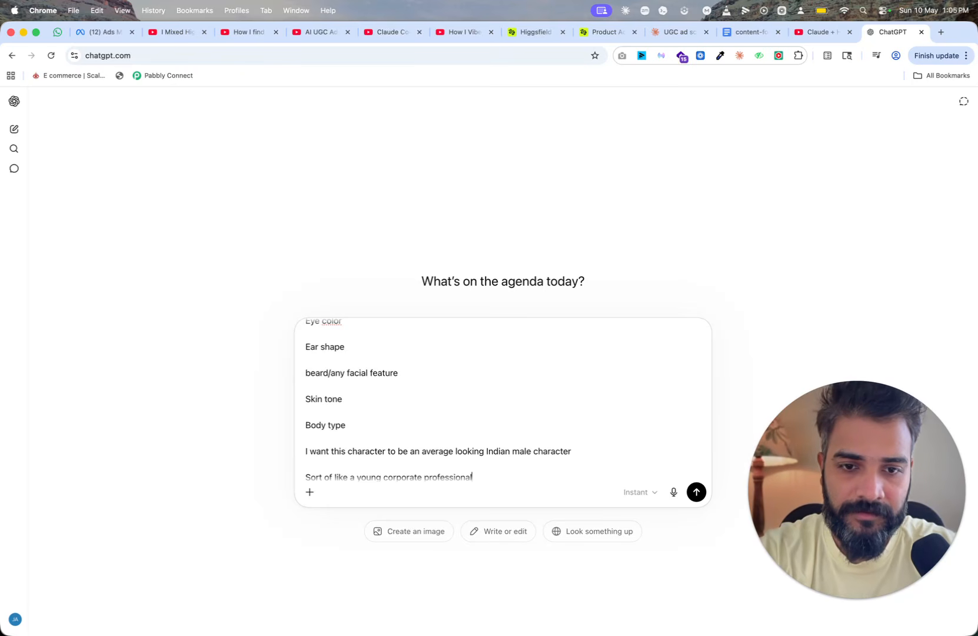
scroll(503, 412, down, 1)
double_click(402, 465)
text(IT)
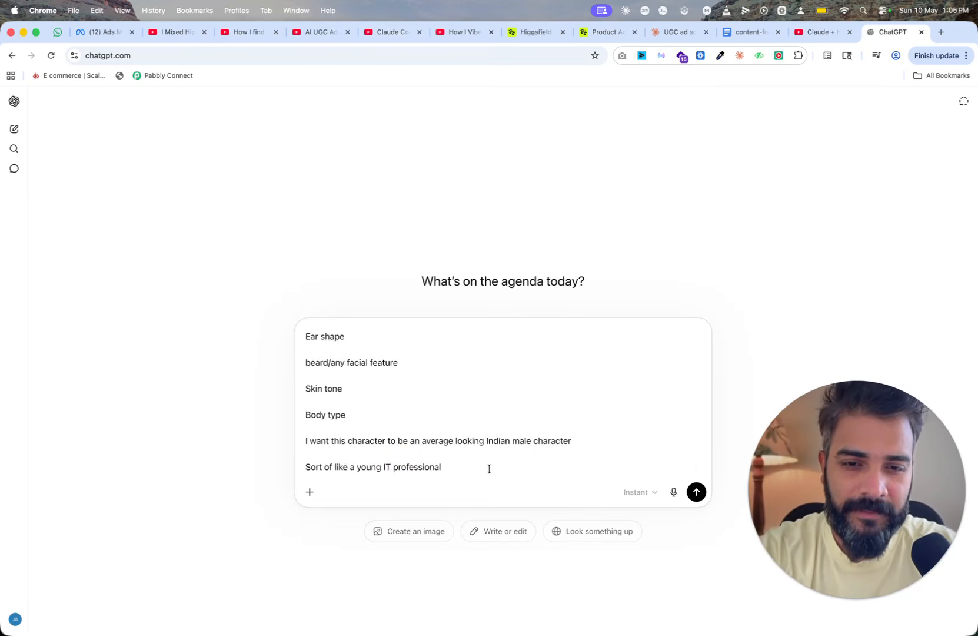
Add a line describing a dude who likes gaming and toys even in adulthood, and submit the persona prompt
key(shift+Return)
text(And)
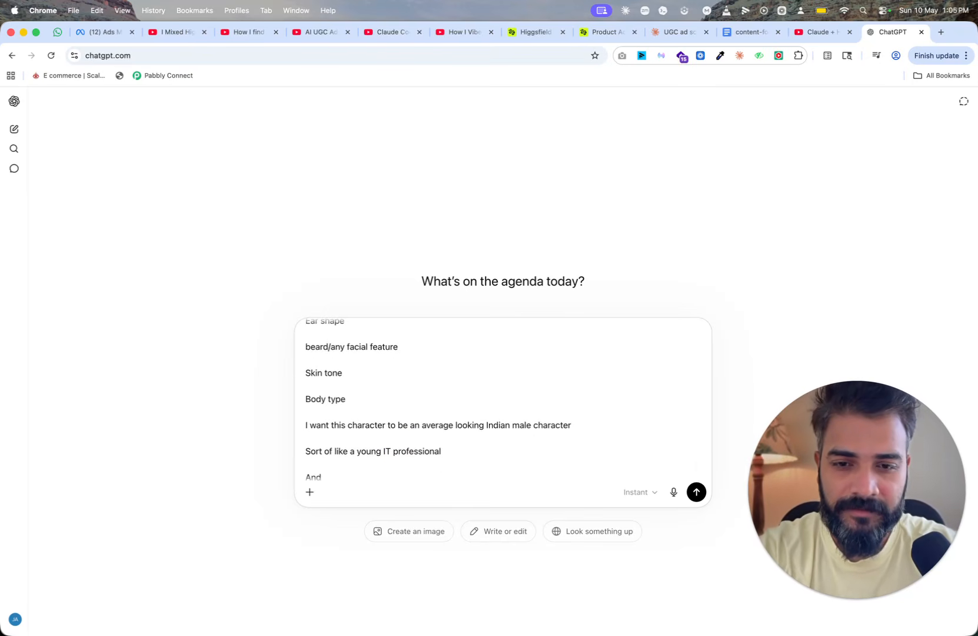
text( dude who likes)
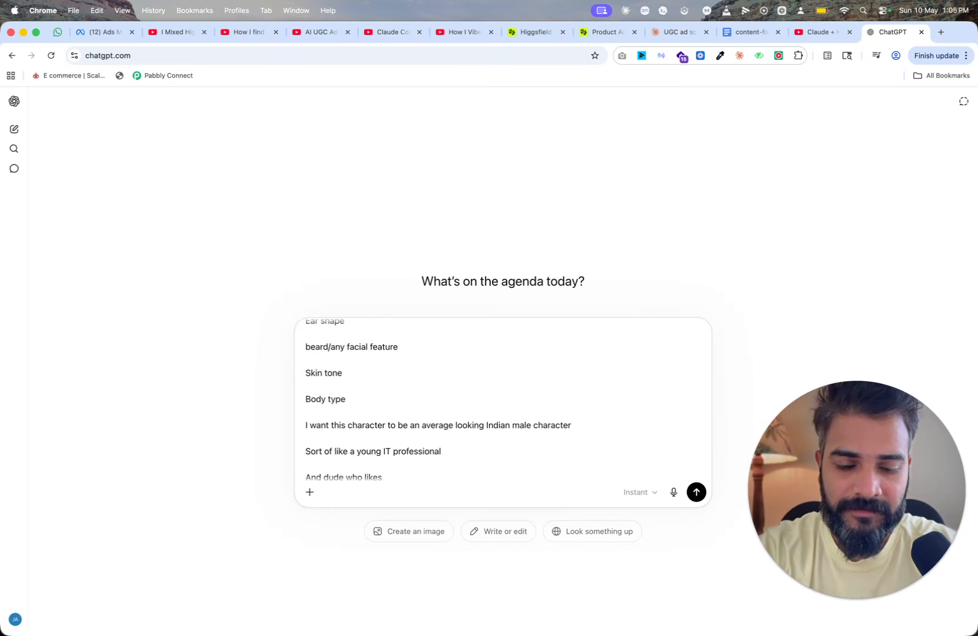
text( gaming and toys even in adul)
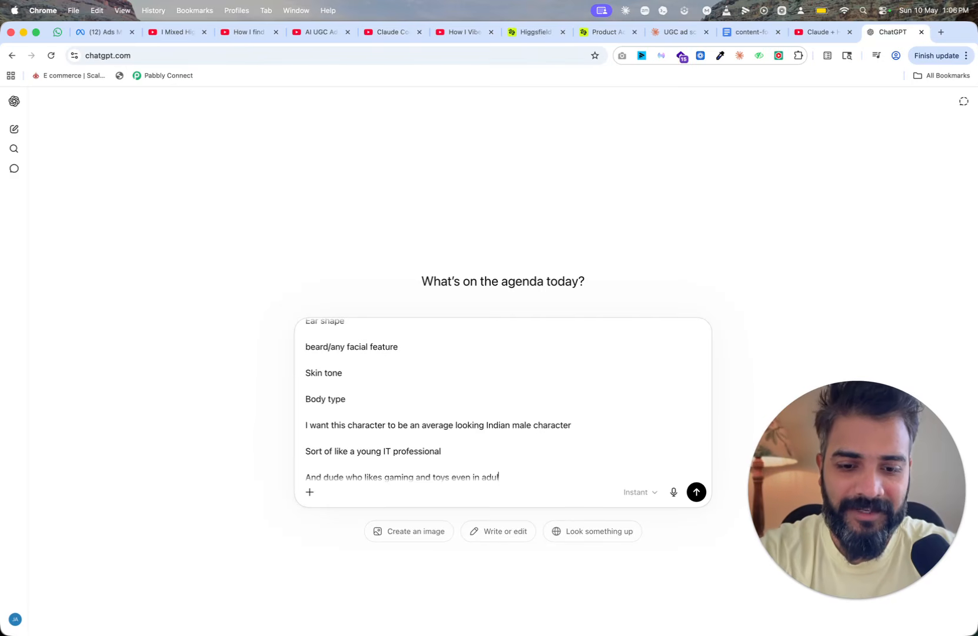
key(Return)
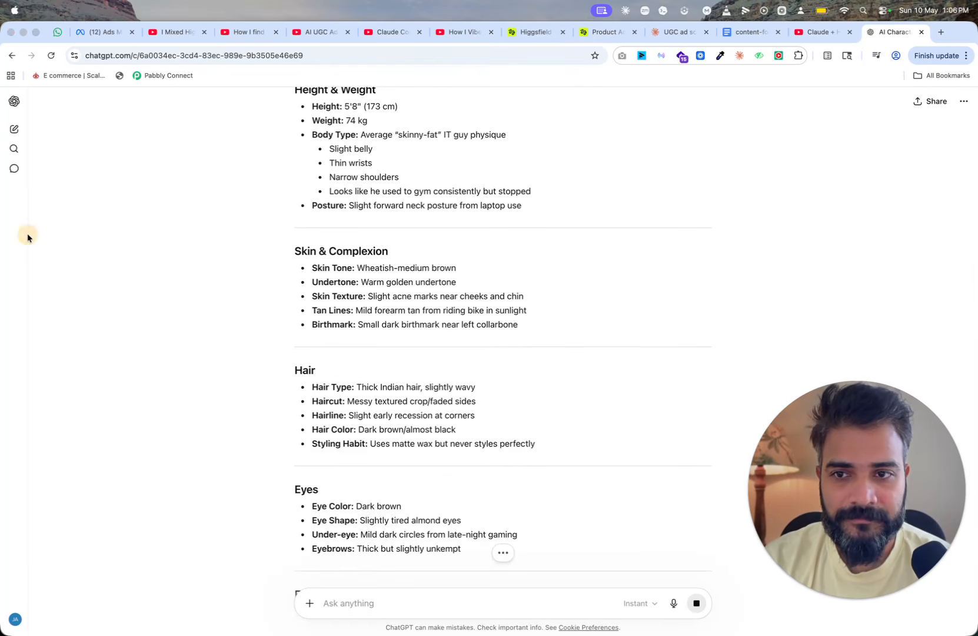
Start a follow-up message "Give me an image with all of his profiles" and list "Front view, side view, top down, bottom up, back, sides etc"
scroll(510, 347, down, 15)
scroll(510, 346, down, 10)
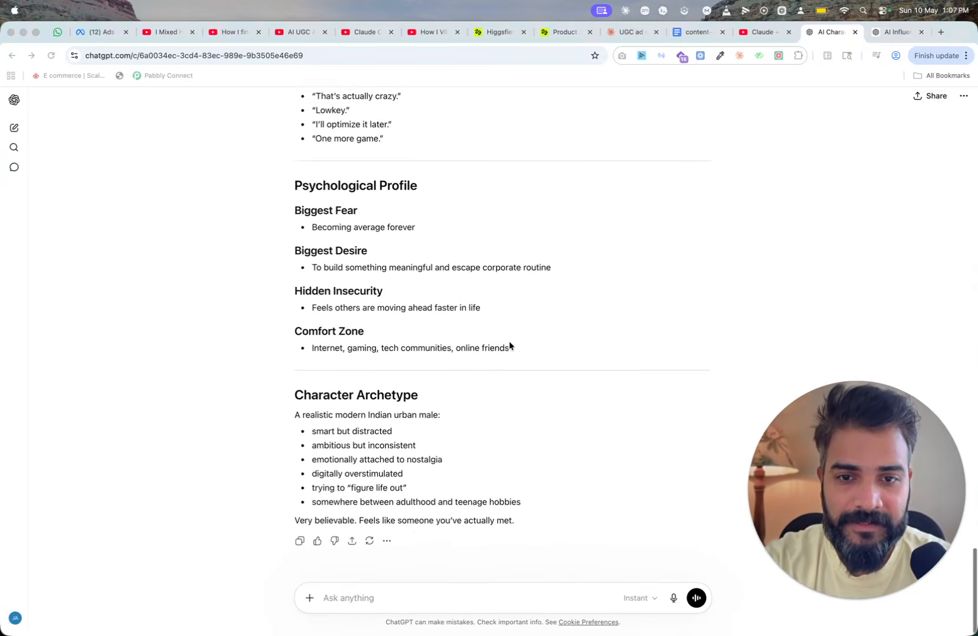
click(382, 601)
text(G)
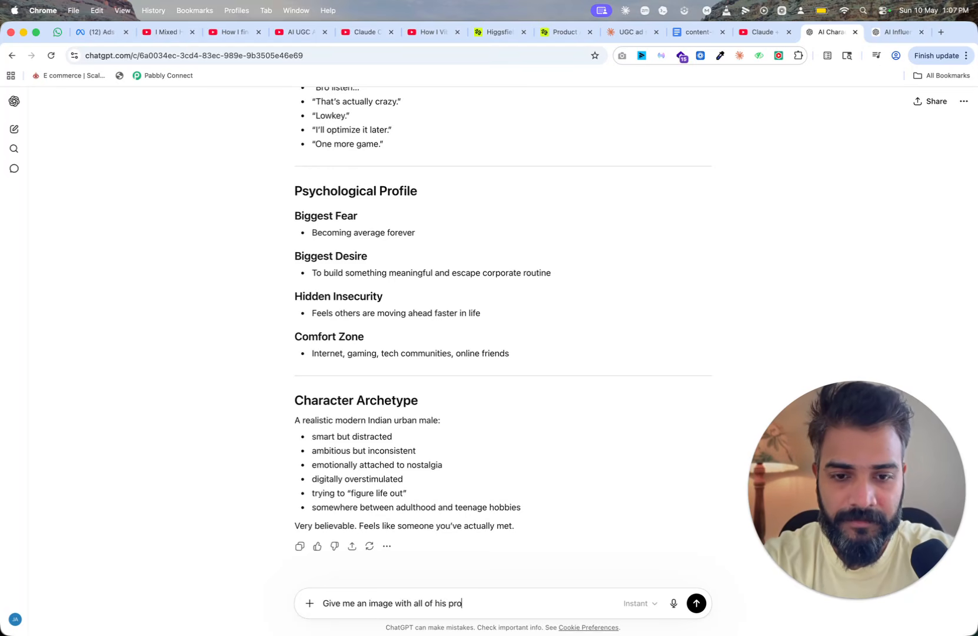
key(shift+Return)
key(shift+Return)
text(Front view, side view, top down, b)
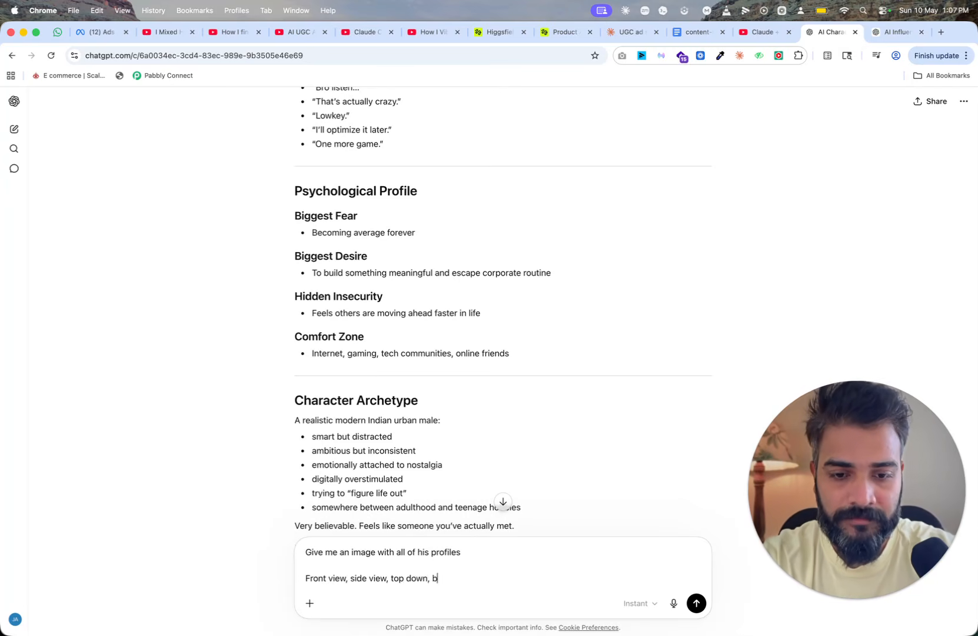
text(tom up, back, sides etc)
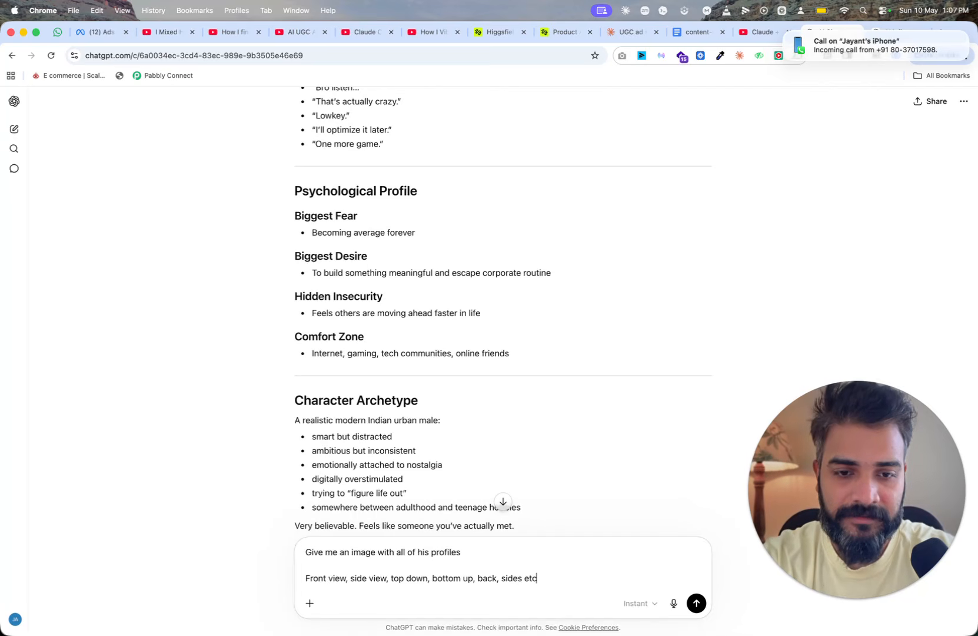
Add "Like i want a complete profile so that I can use them in AI content creation" and send the image request
key(shift+Return)
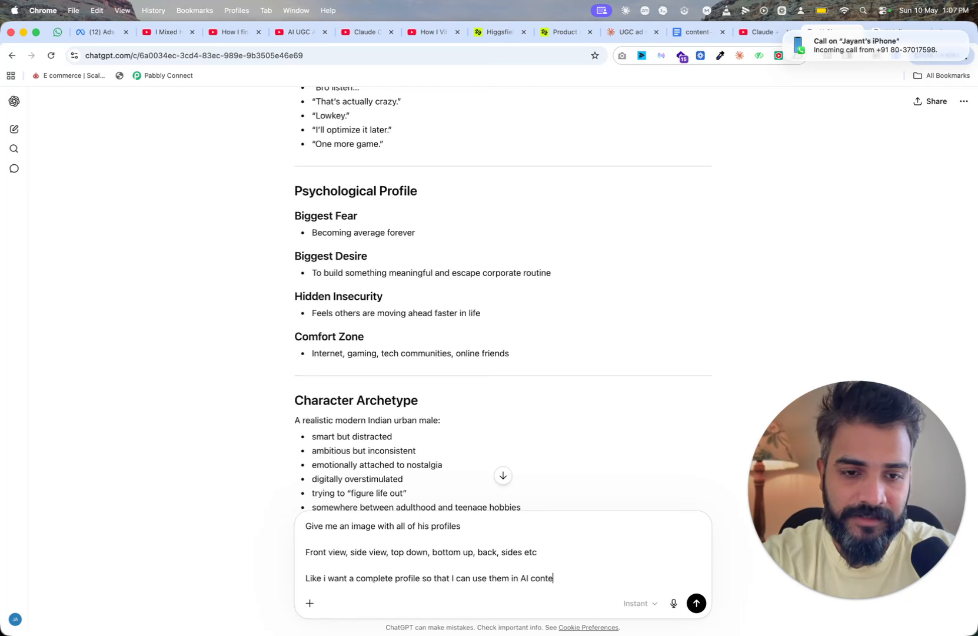
key(Return)
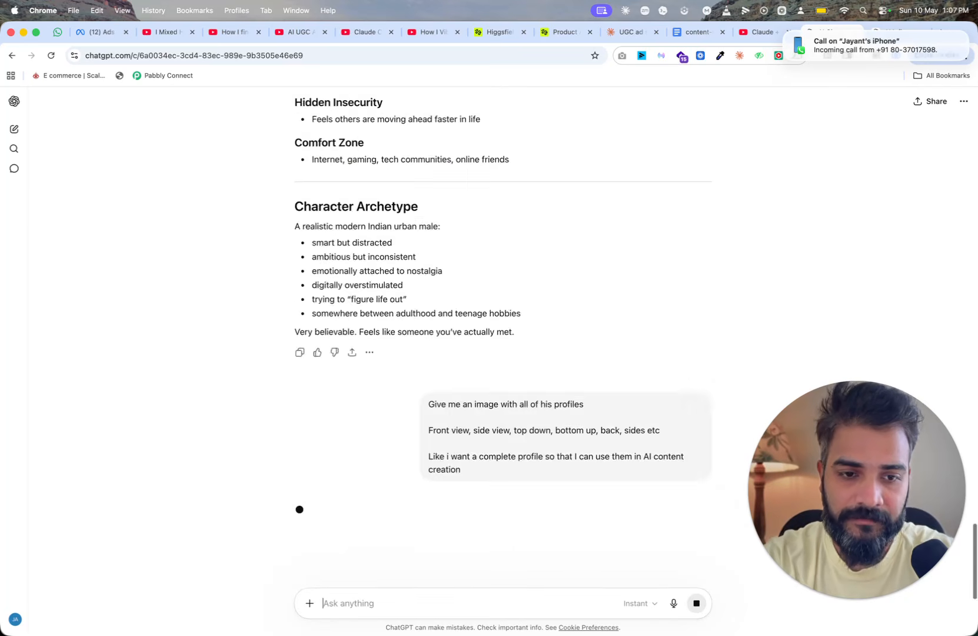
click(86, 381)
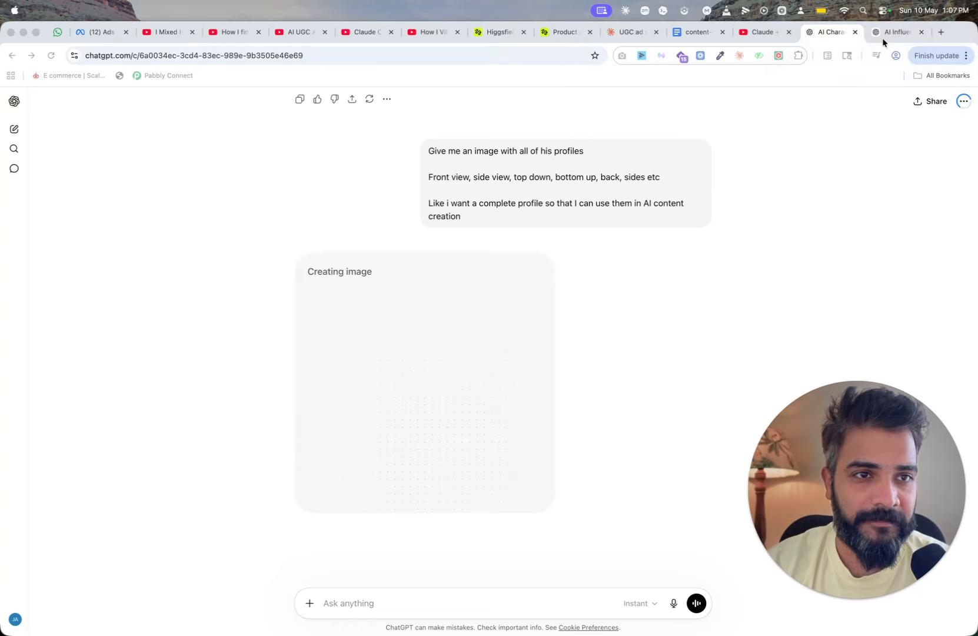
Switch to the earlier AI influencer chat and view its all-in-one female style and persona sheet enlarged
click(883, 33)
scroll(713, 214, down, 20)
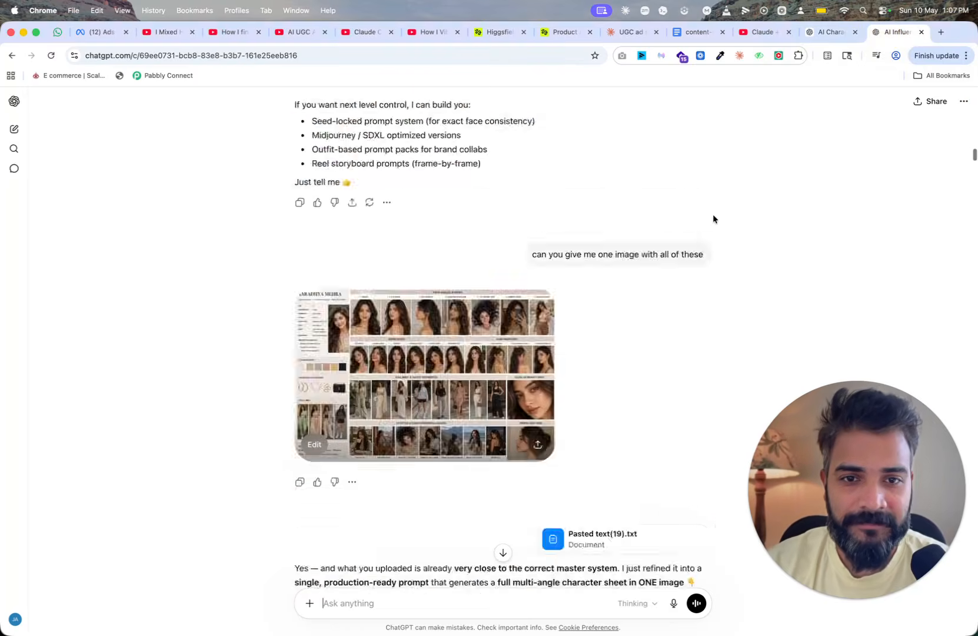
click(473, 347)
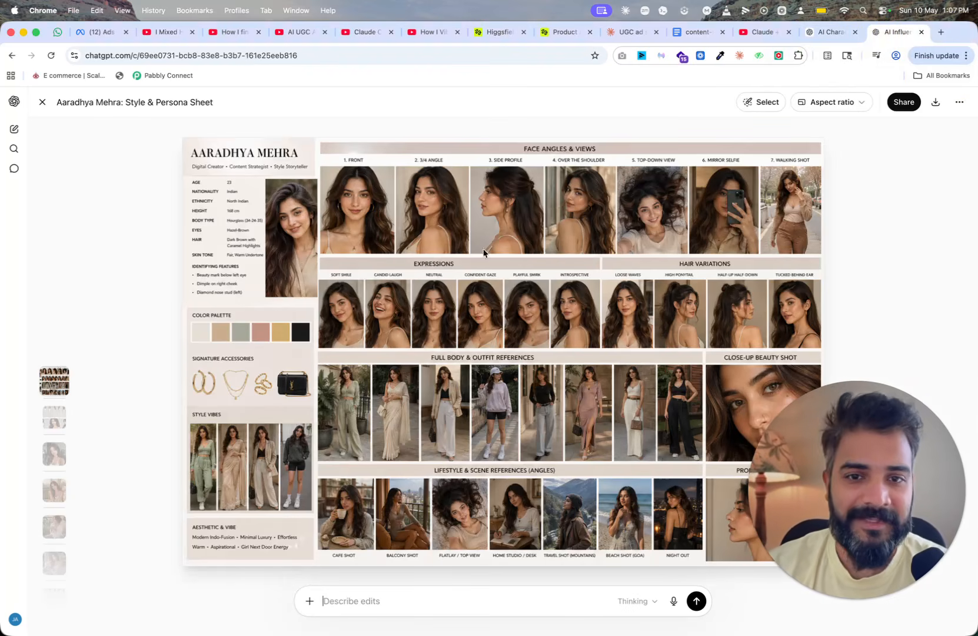
click(42, 102)
Find the attached multi-angle sheet above the blue-green eyes and black hair request and examine it enlarged
scroll(207, 302, up, 15)
scroll(207, 302, down, 7)
scroll(207, 302, up, 1)
scroll(207, 302, down, 15)
scroll(207, 302, down, 15)
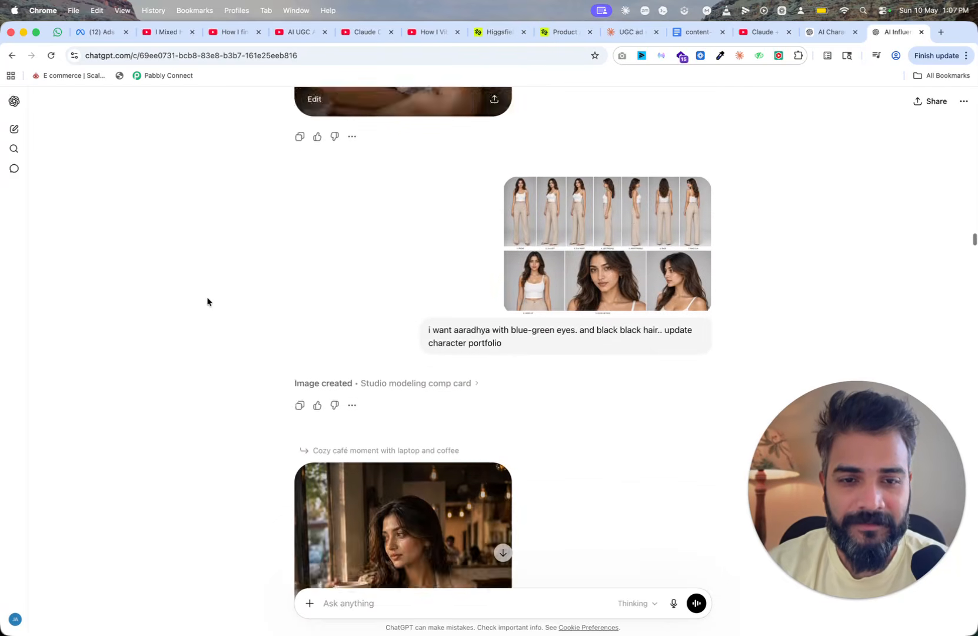
click(645, 275)
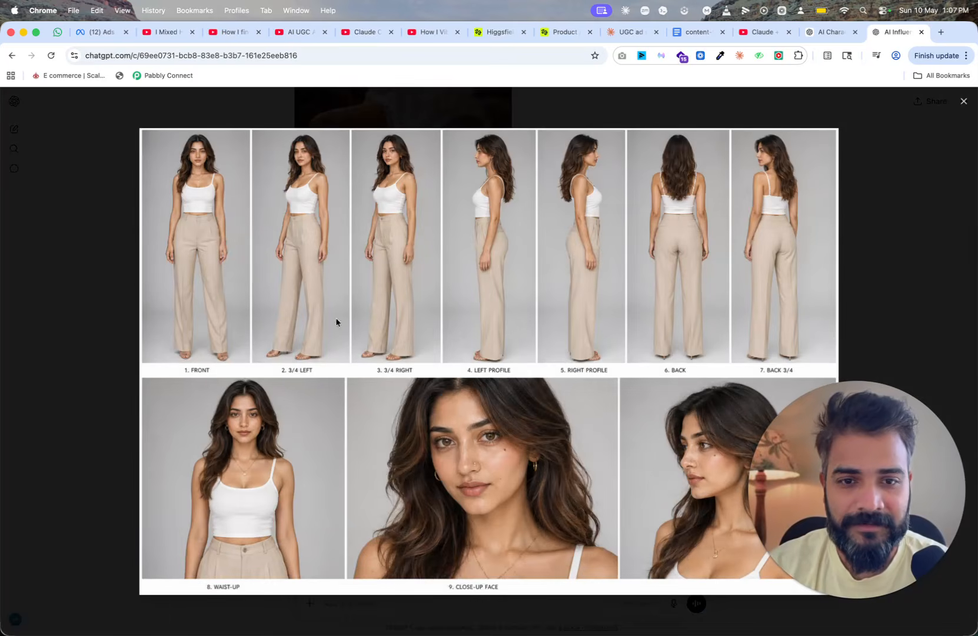
click(54, 104)
Compare the updated character portfolios further down the chat and examine the comp card with vitiligo details enlarged
scroll(255, 282, down, 15)
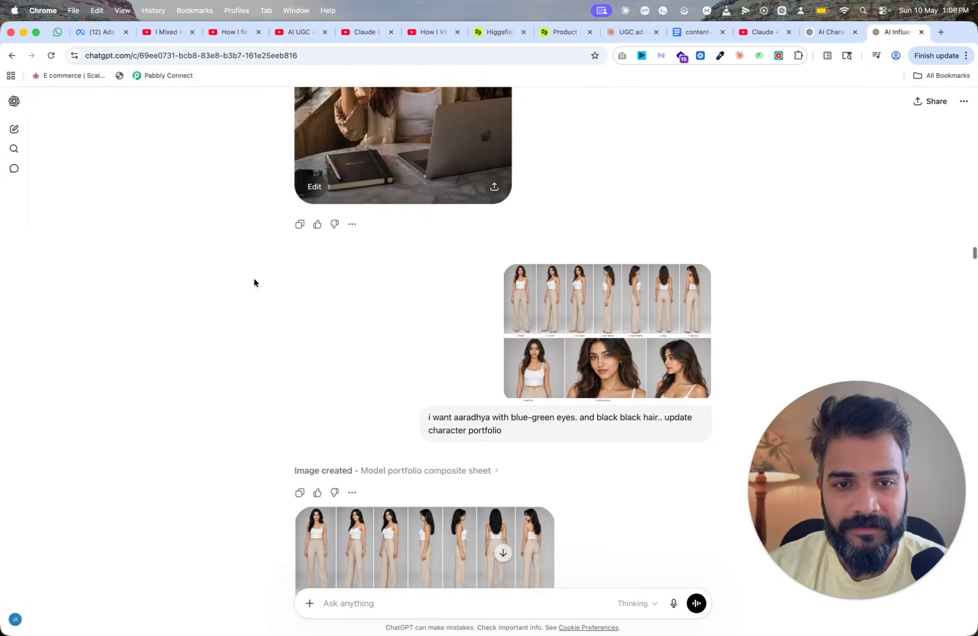
scroll(254, 281, down, 10)
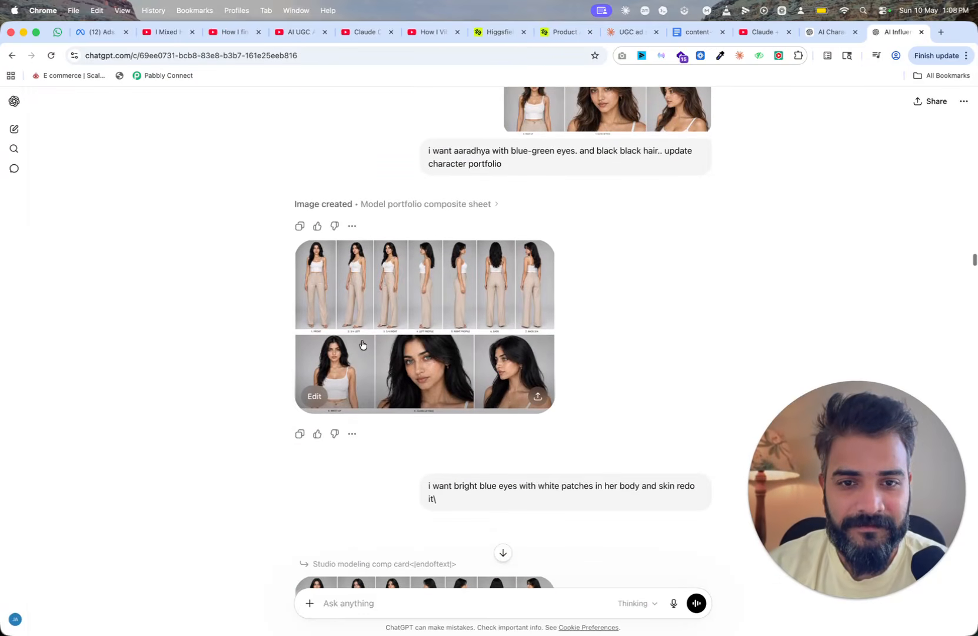
scroll(370, 352, down, 6)
scroll(378, 311, up, 5)
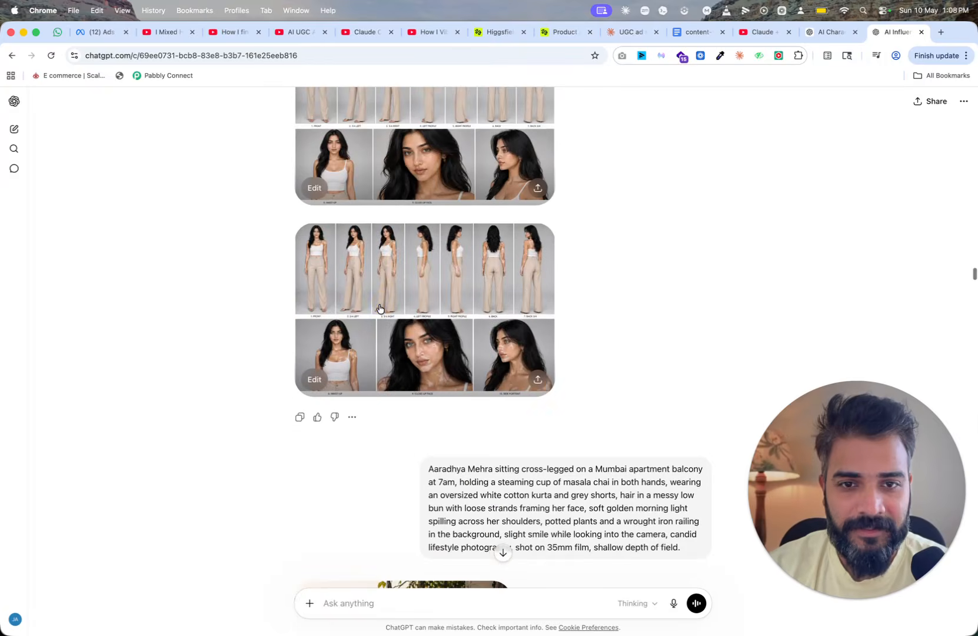
click(381, 306)
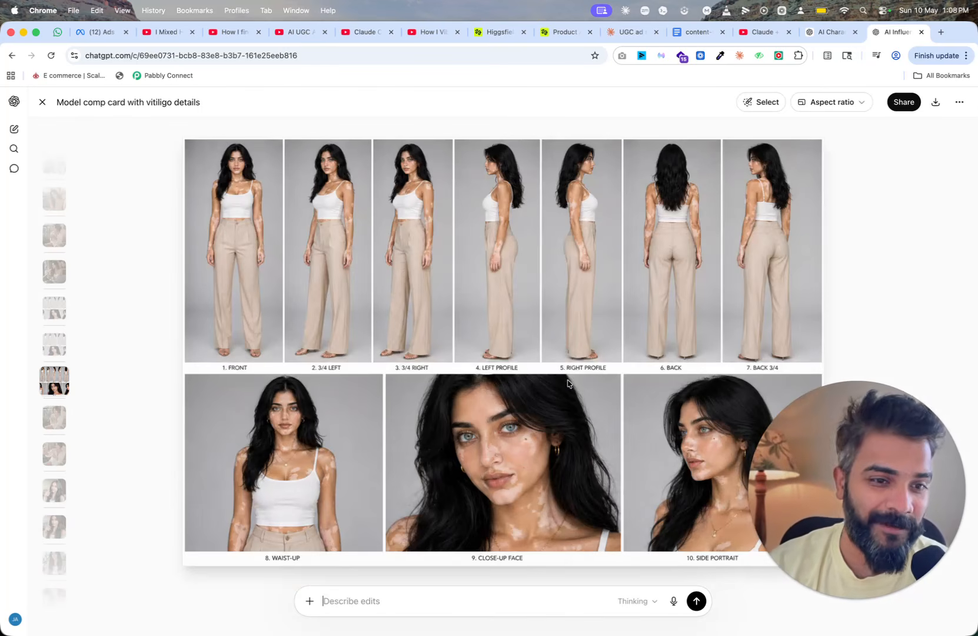
click(43, 107)
Return to the male character chat and examine the generated reference sheet's views and face close-ups in detail
click(830, 32)
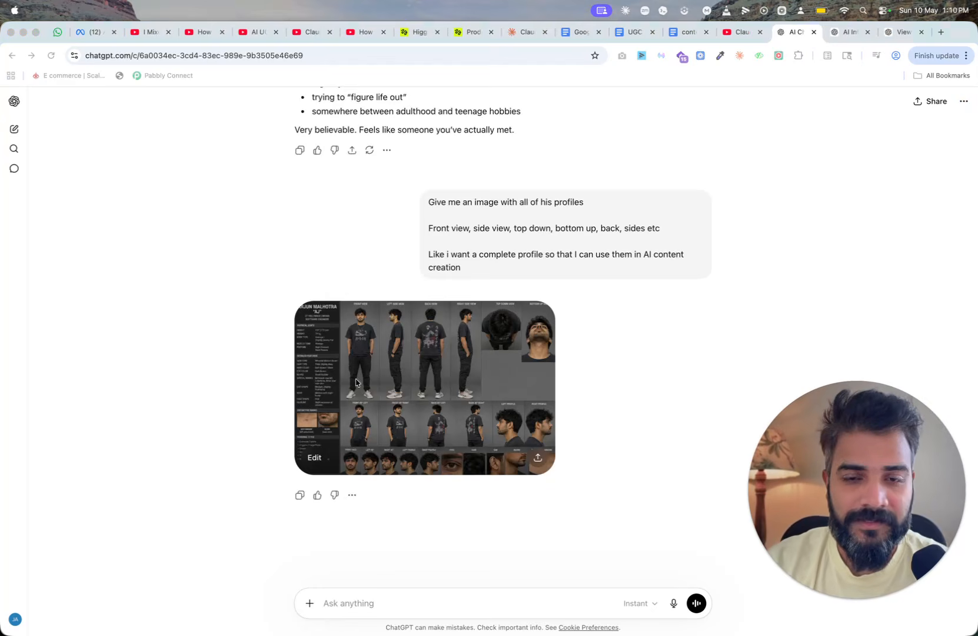
click(461, 385)
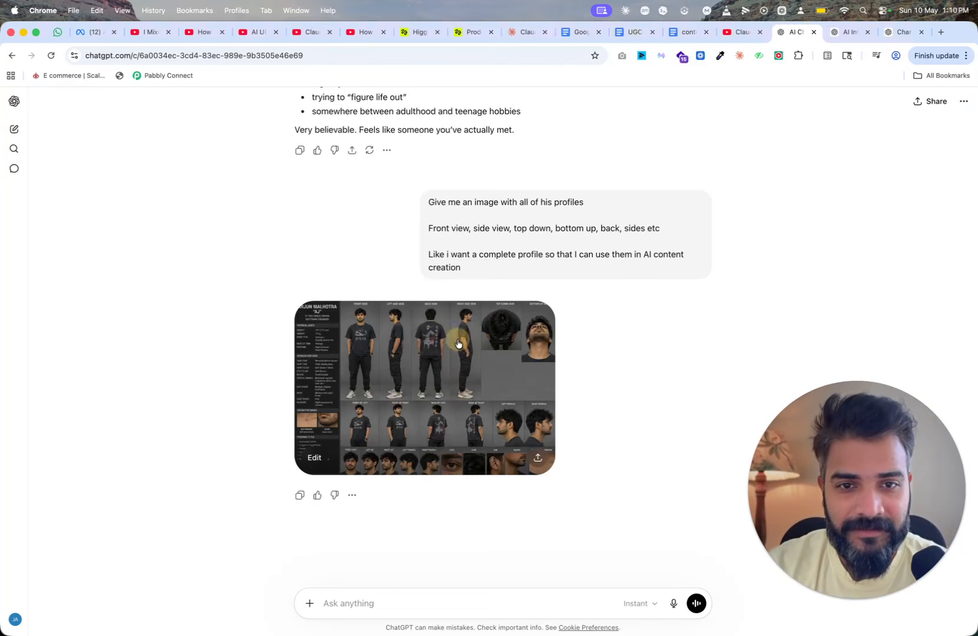
click(441, 360)
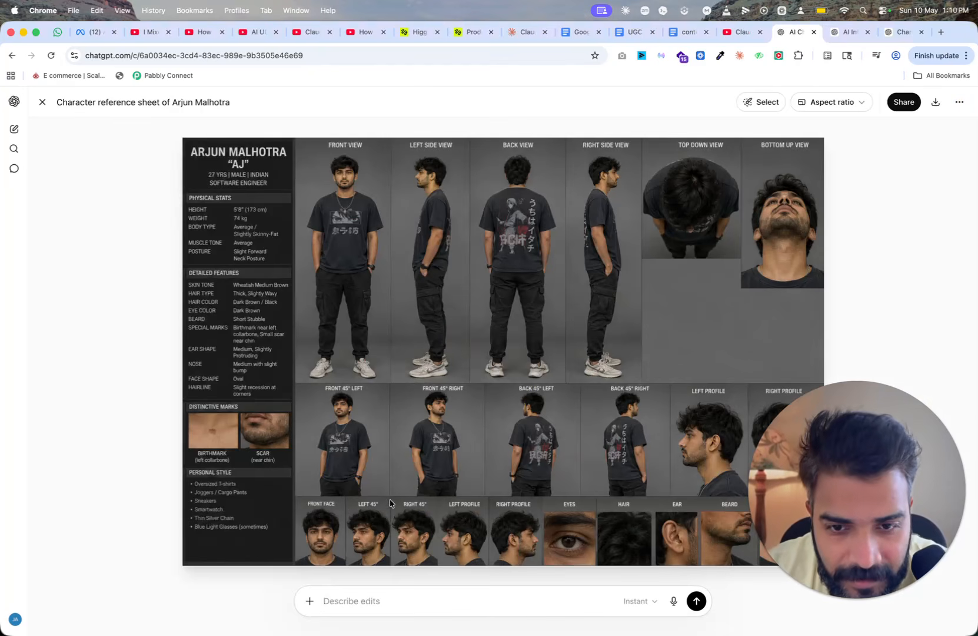
scroll(375, 507, up, 5)
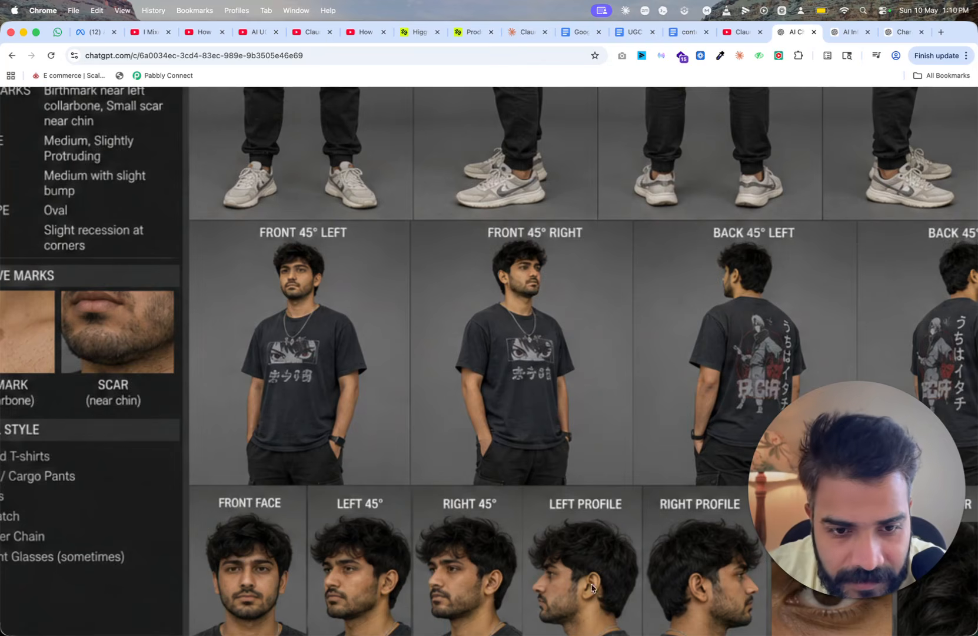
scroll(585, 587, down, 5)
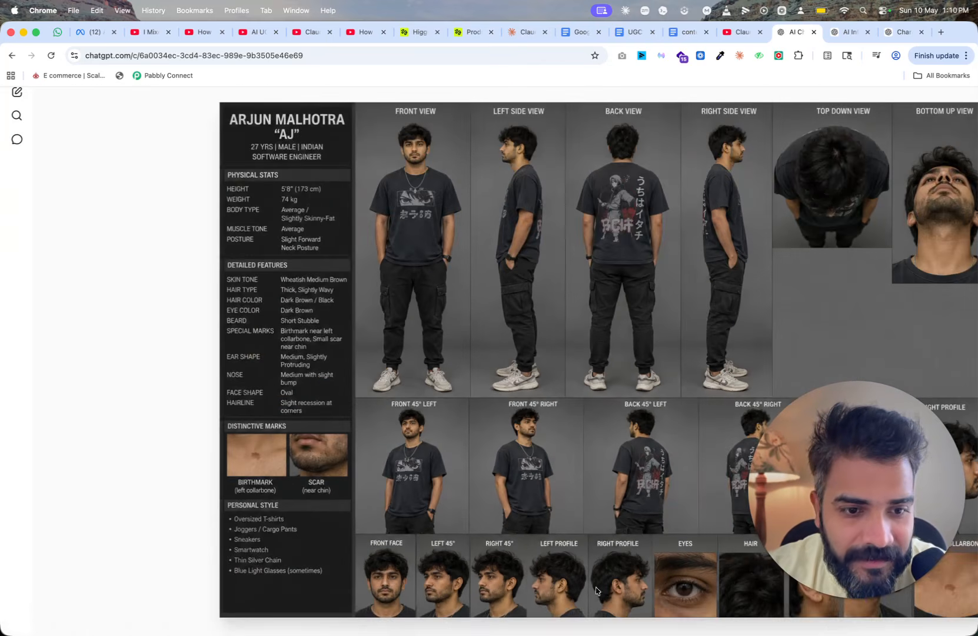
right_click(475, 440)
click(138, 181)
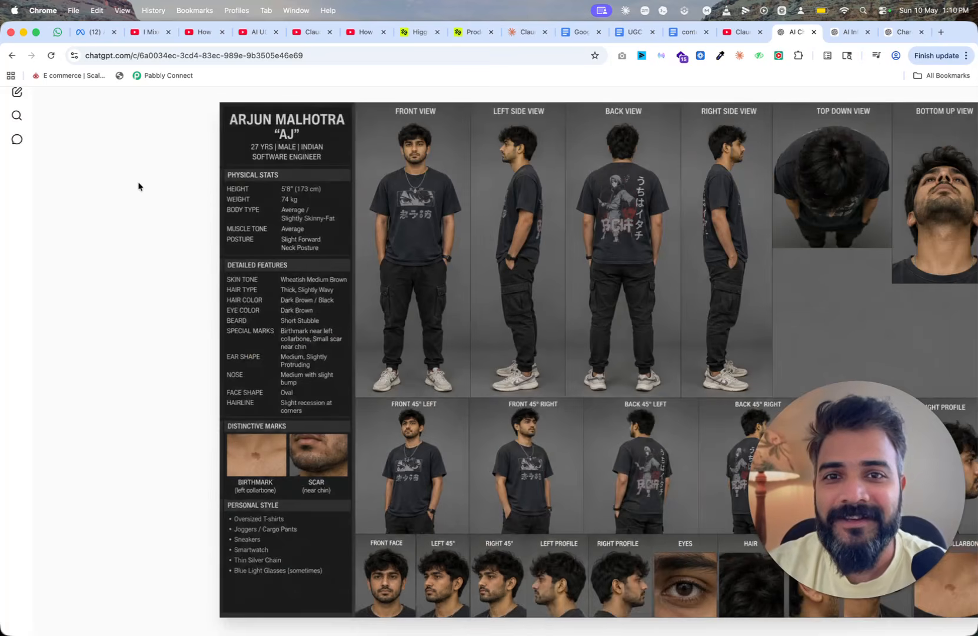
scroll(138, 181, down, 5)
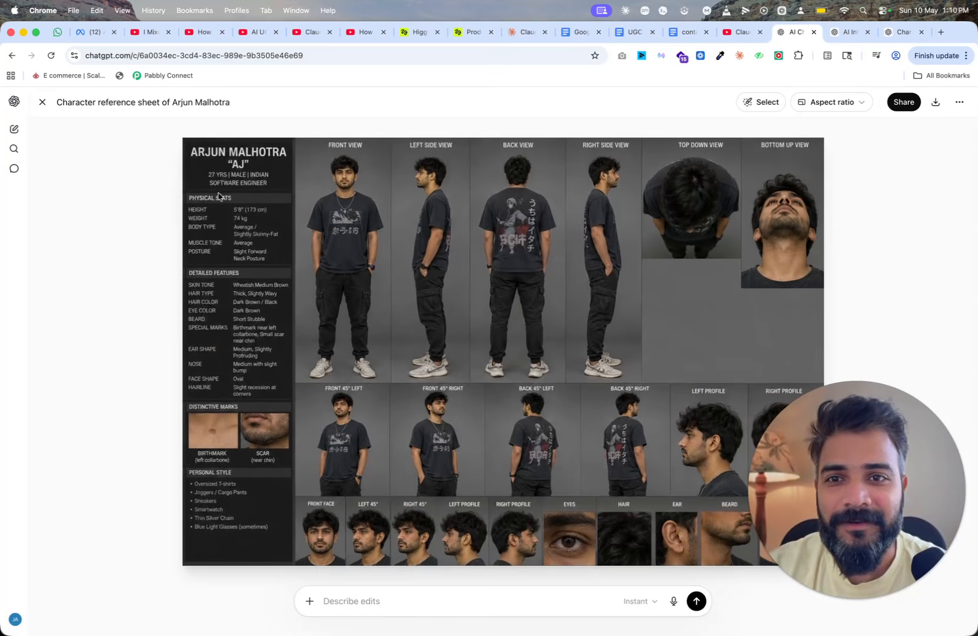
click(42, 102)
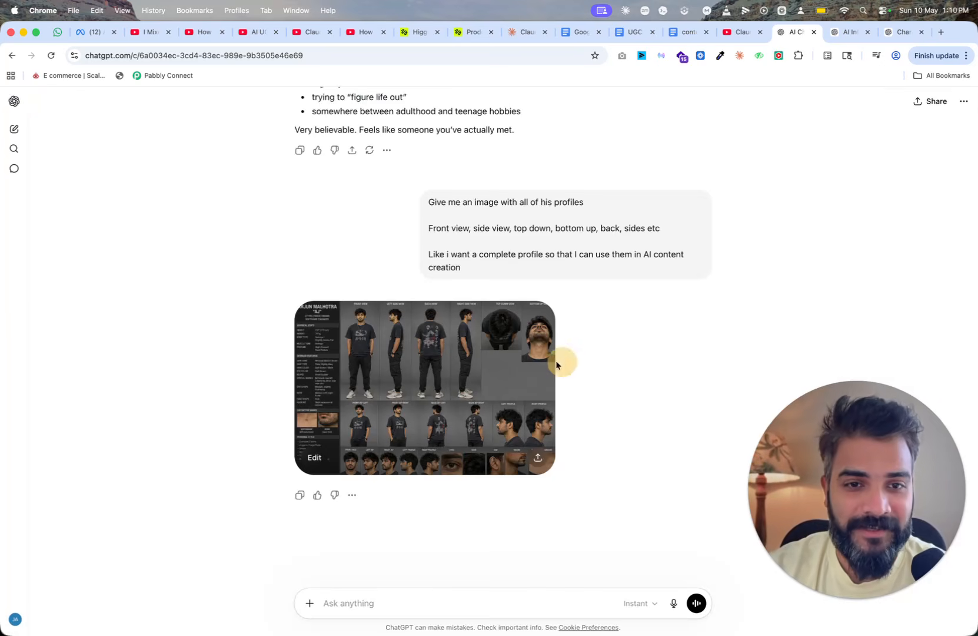
Download the male character reference sheet image and return to the conversation
click(523, 361)
click(935, 103)
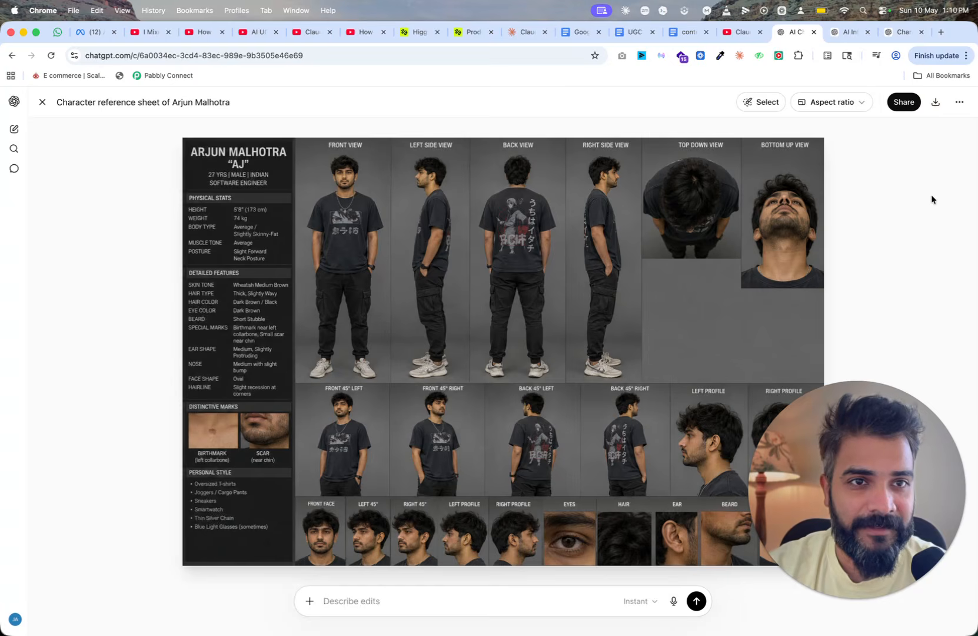
click(343, 278)
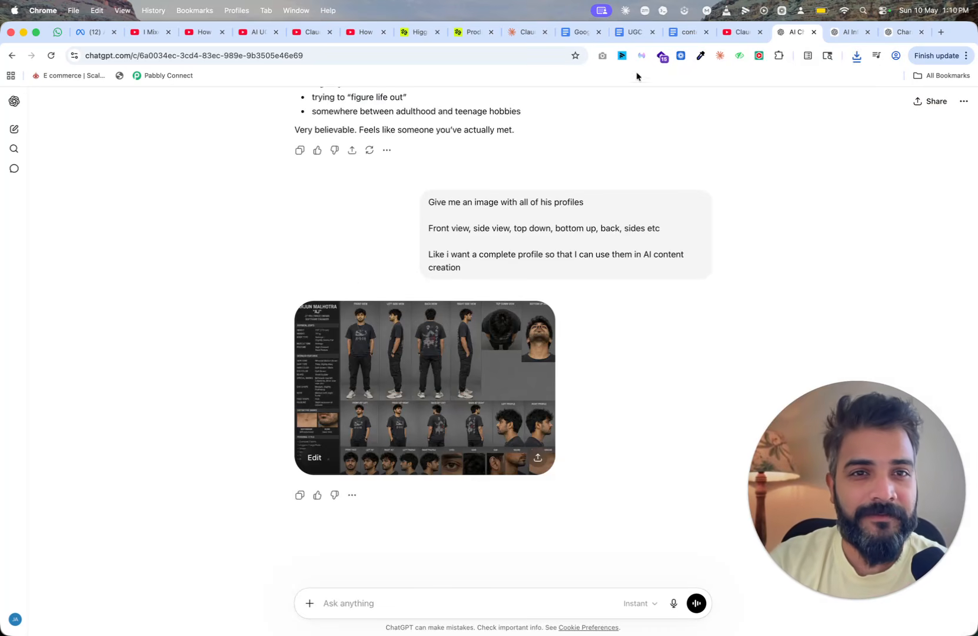
Switch to the "UGC Ad Script Generator — Full Production Prompt" document in Google Docs and download it as Markdown (.md)
click(631, 35)
scroll(352, 391, down, 5)
scroll(352, 390, up, 5)
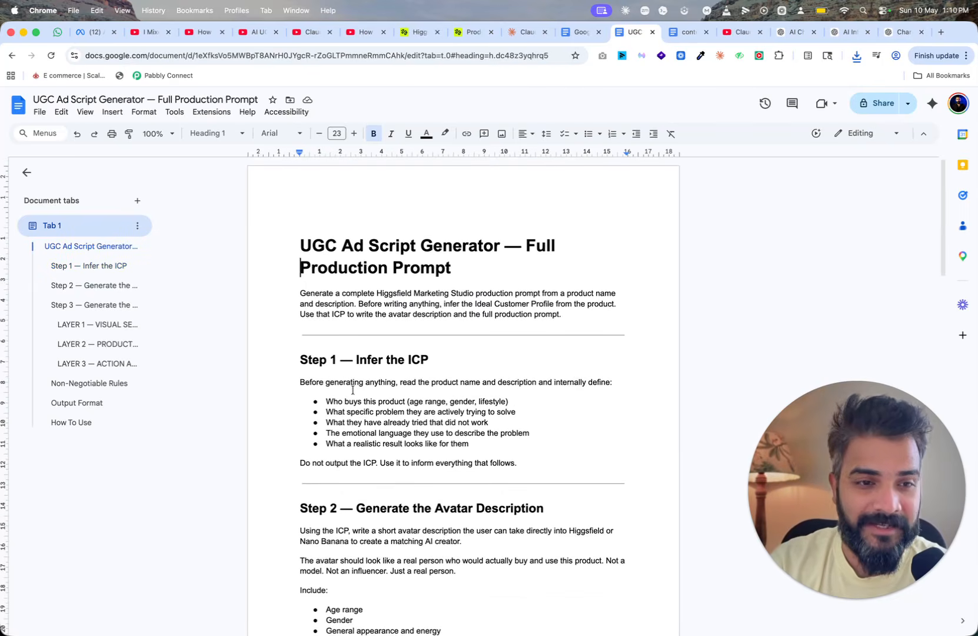
click(39, 112)
mouse_move(76, 224)
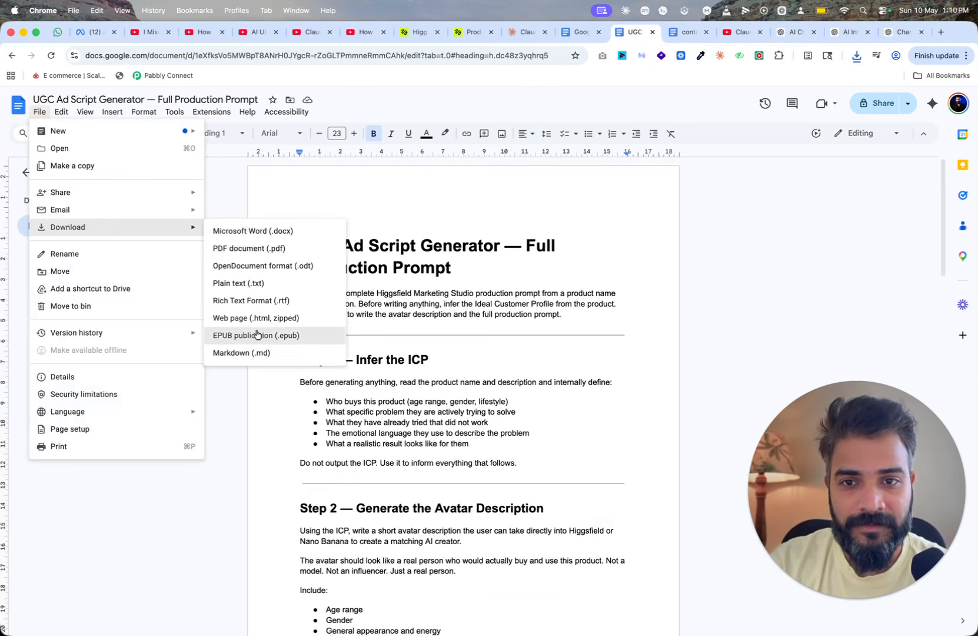
click(257, 355)
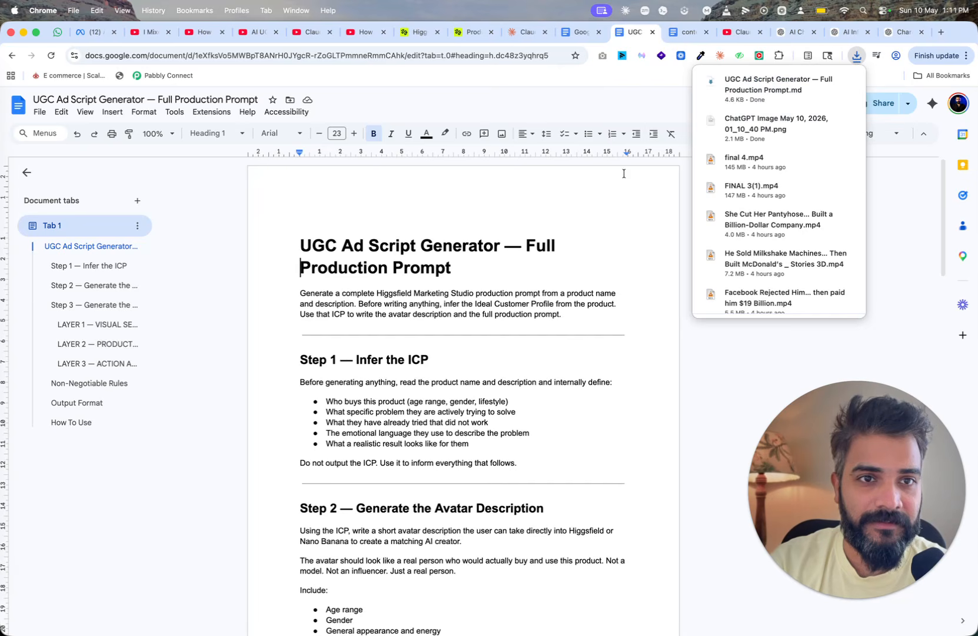
Open claude.ai in a new browser tab beside the script document and expand its sidebar
right_click(629, 33)
click(635, 35)
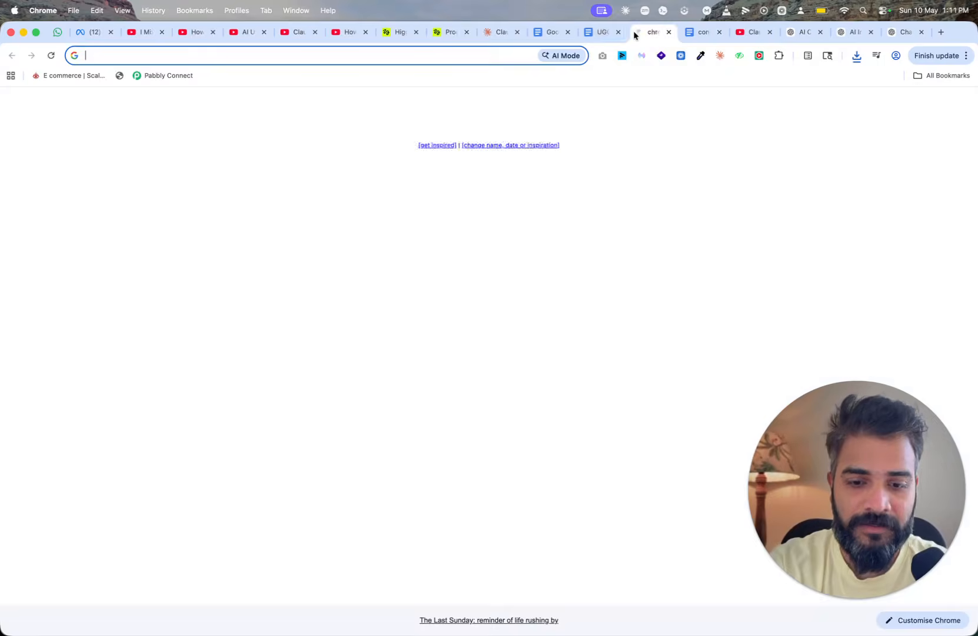
text(claude.ai)
key(Return)
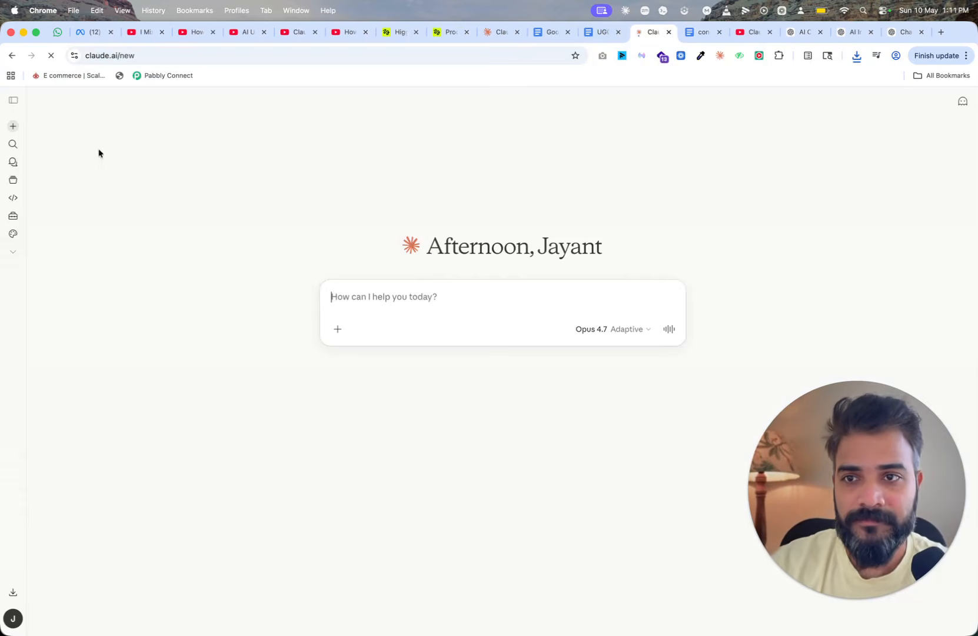
click(12, 101)
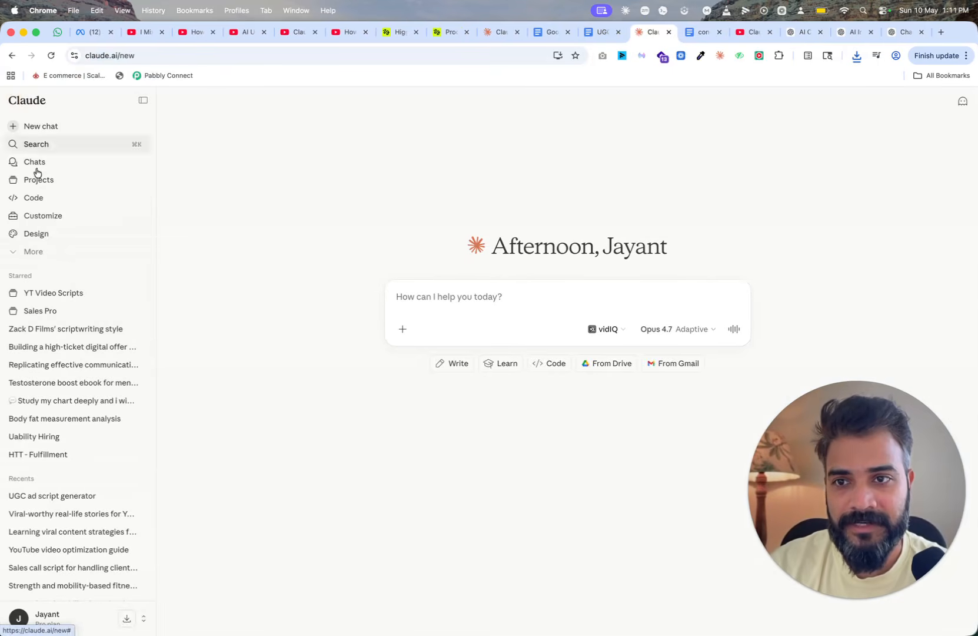
Open the Skills section of Claude's customization settings
click(39, 218)
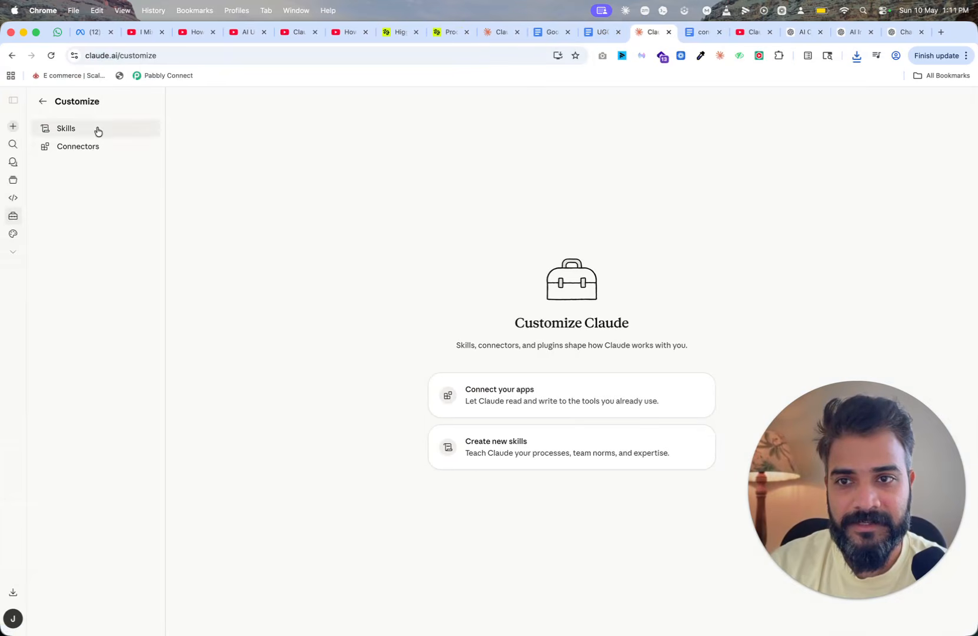
click(76, 134)
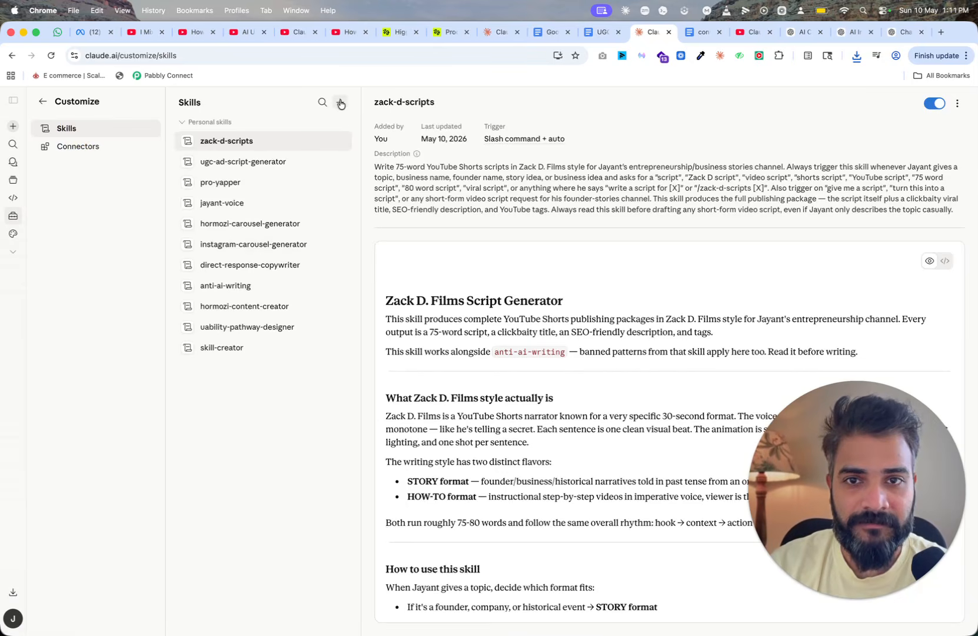
Try to upload the downloaded "UGC Ad Script Generator – Production Prompt.md" file as a new skill
click(339, 103)
mouse_move(340, 144)
click(433, 179)
click(853, 56)
drag(747, 114, 740, 190)
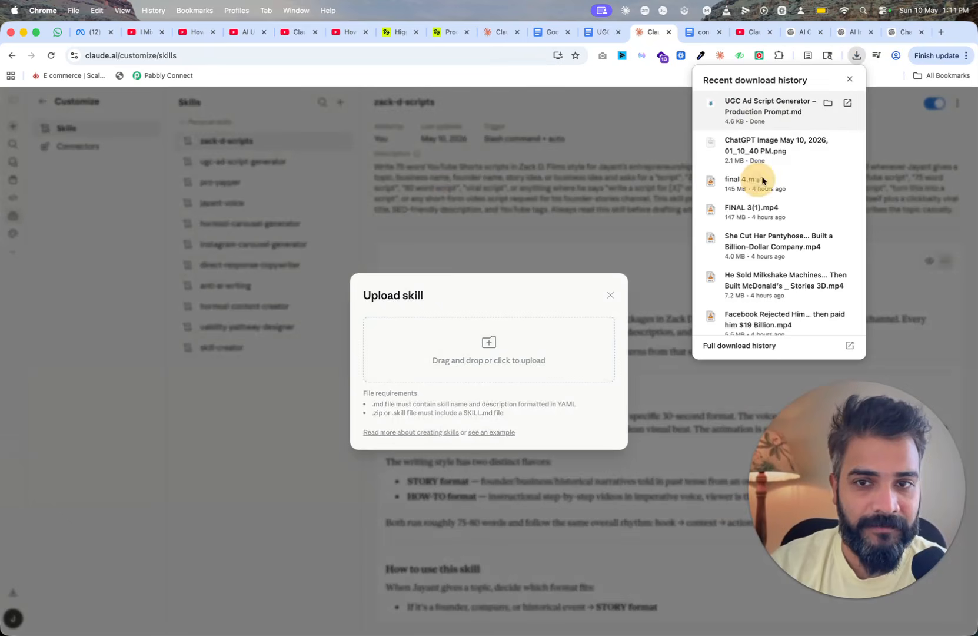
click(611, 285)
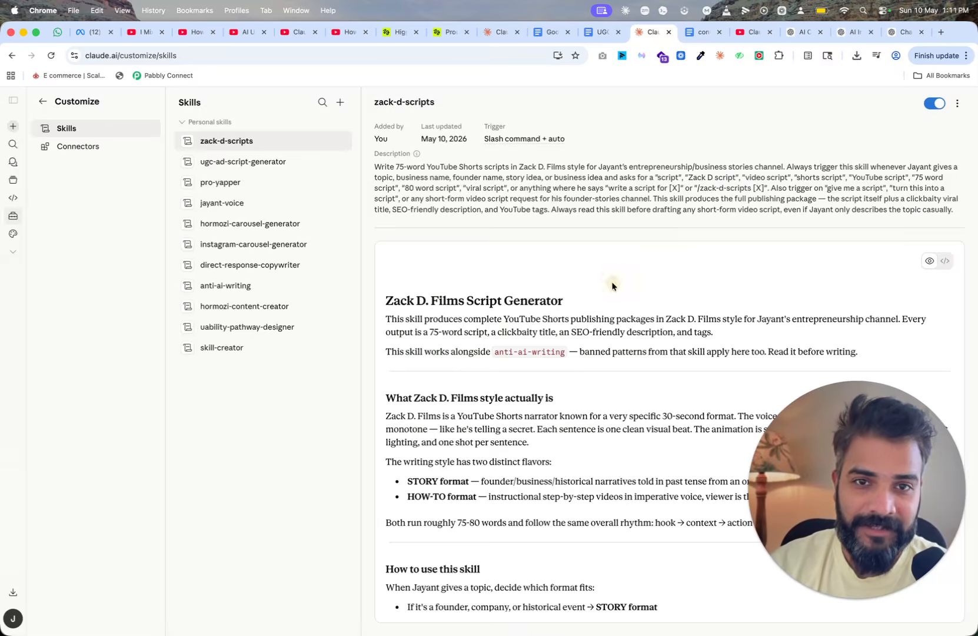
View the existing ugc-ad-script-generator skill and return to Claude's new chat page
click(245, 159)
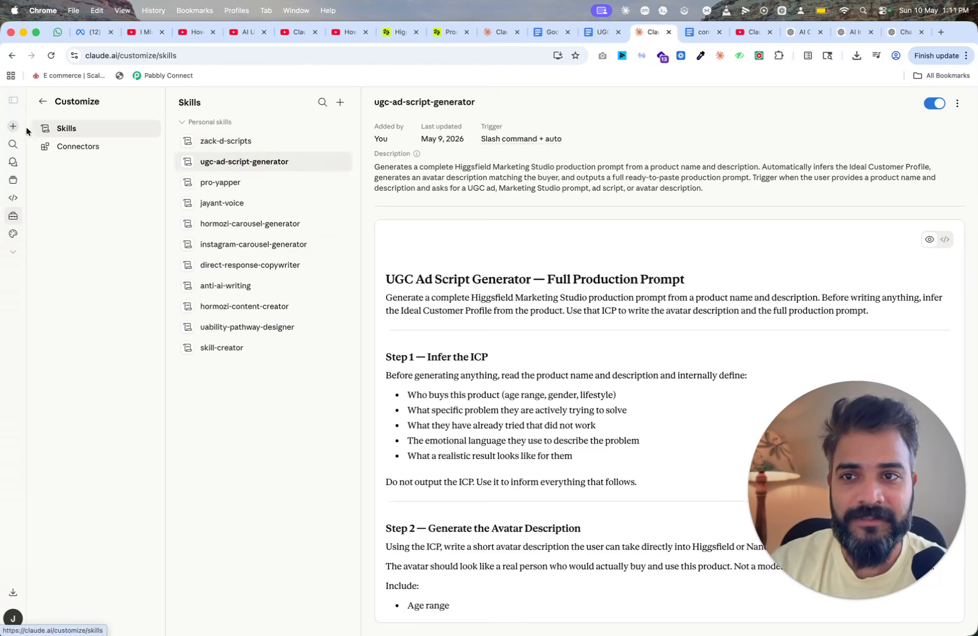
click(42, 101)
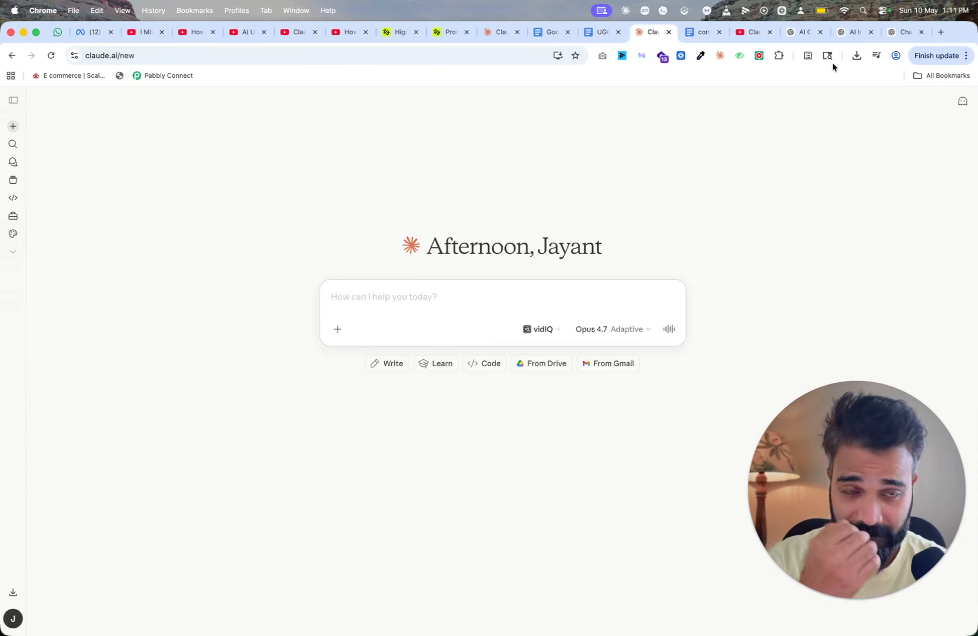
click(802, 32)
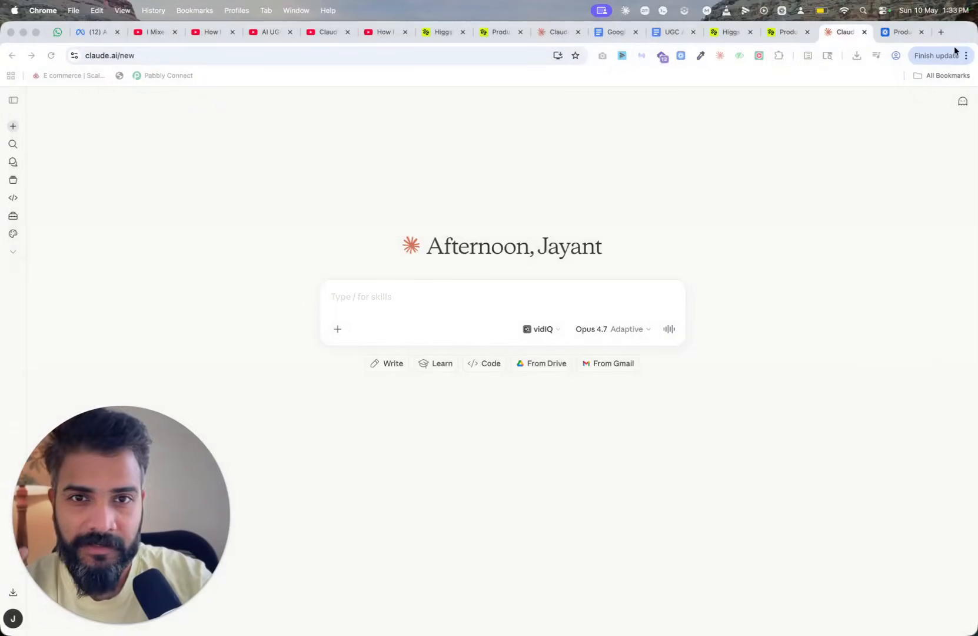
Open the Meta Ad Library (facebook.com/ads/library/) in a new tab and search all ads in India for "creatine"
click(942, 32)
text(facebook.com/ads/library/)
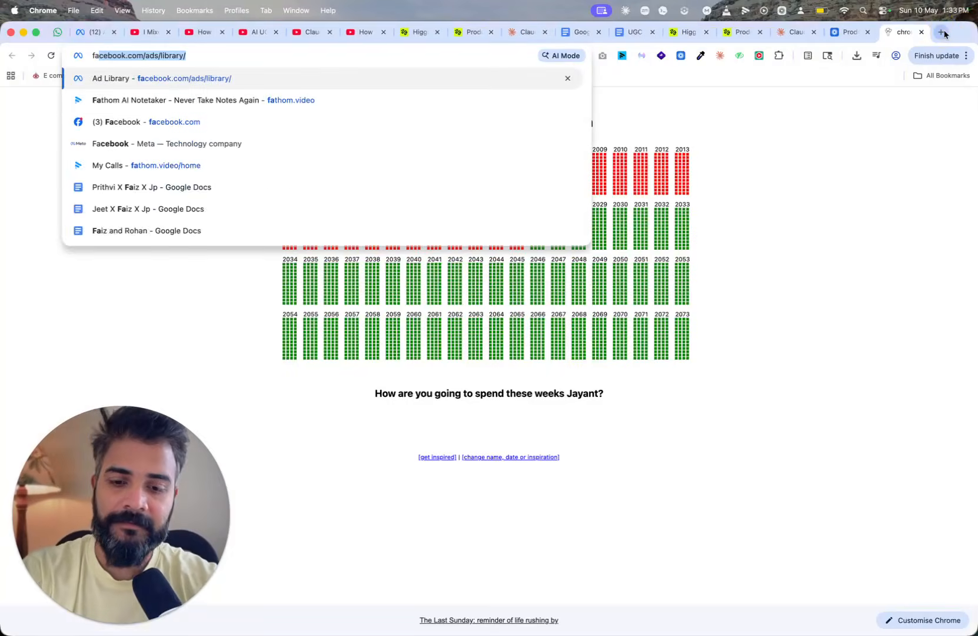
key(Return)
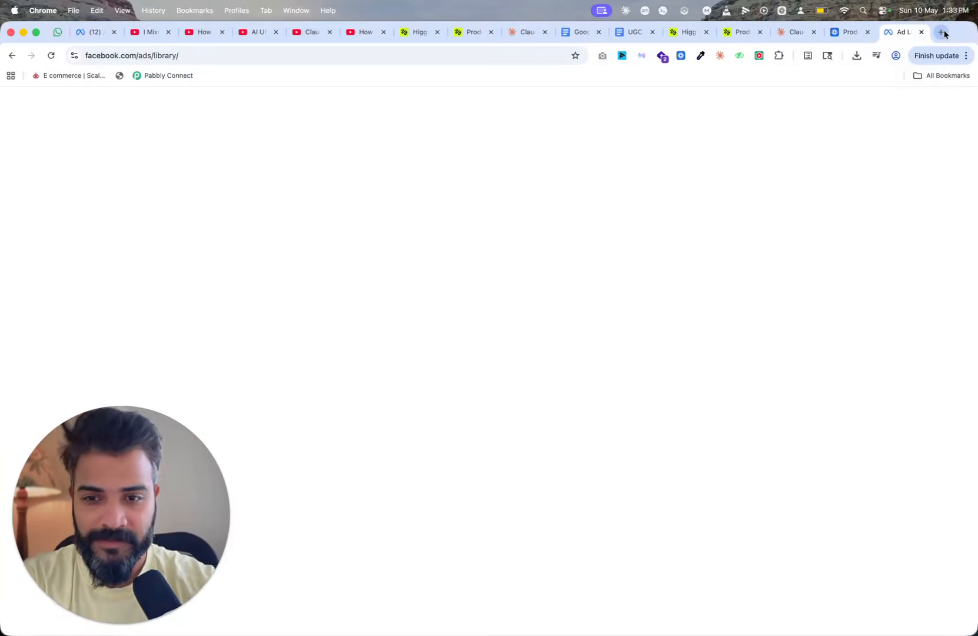
click(339, 409)
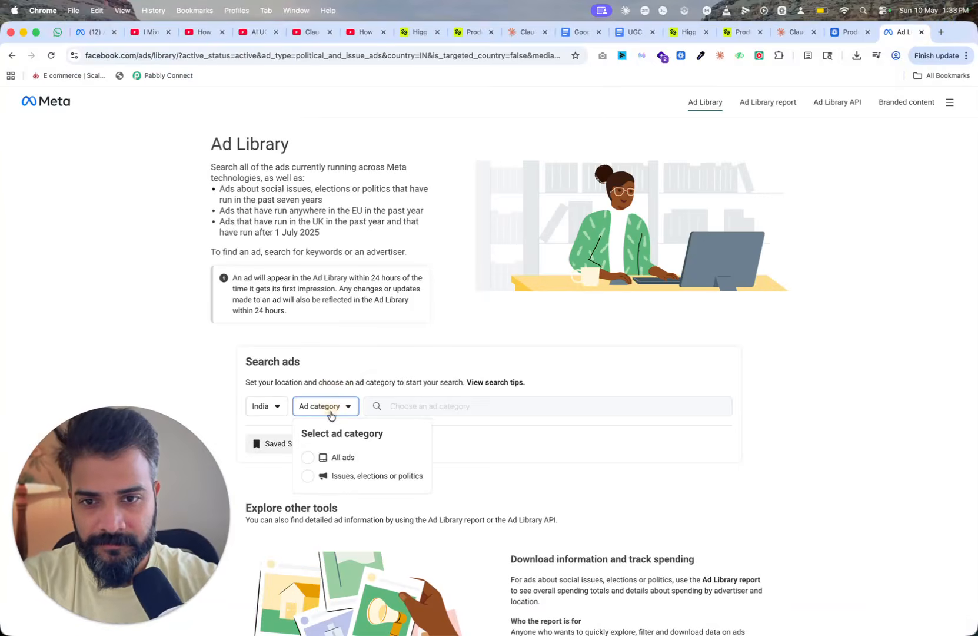
click(324, 458)
click(408, 405)
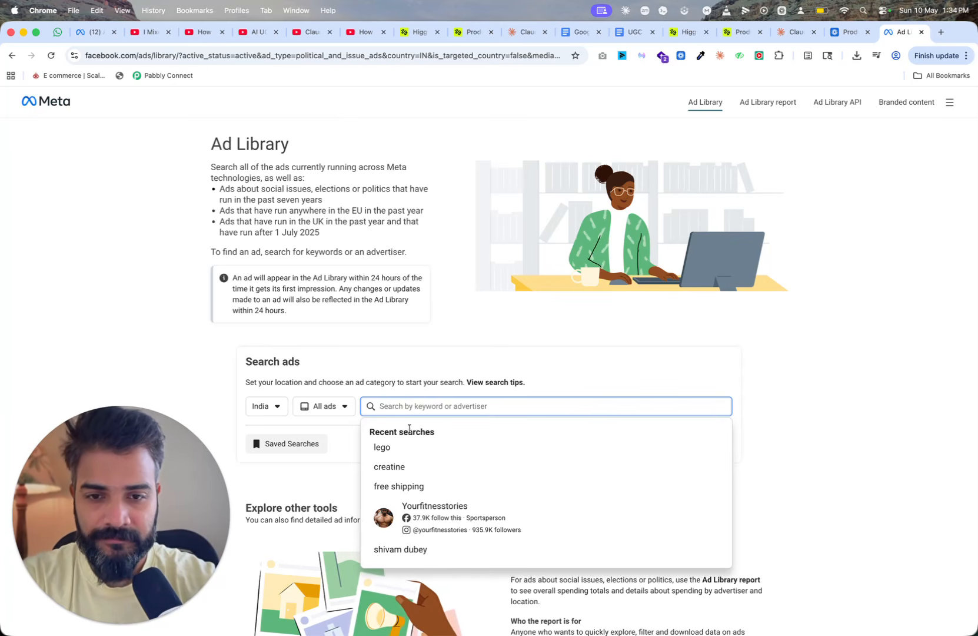
click(420, 469)
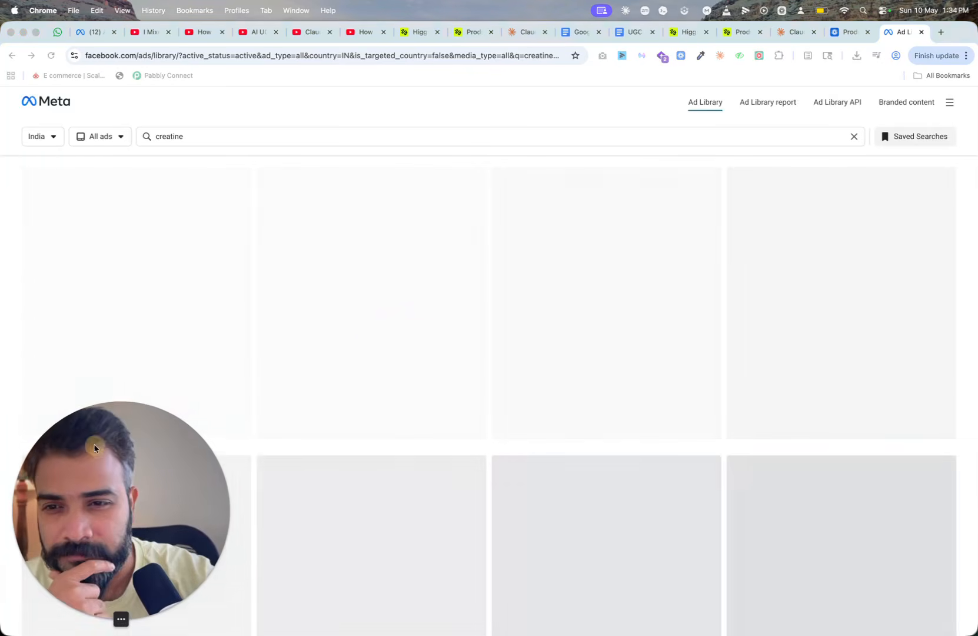
Browse the creatine ads and play the Wellcore video ad about fake supplements, looking for a product to advertise
drag(96, 448, 843, 437)
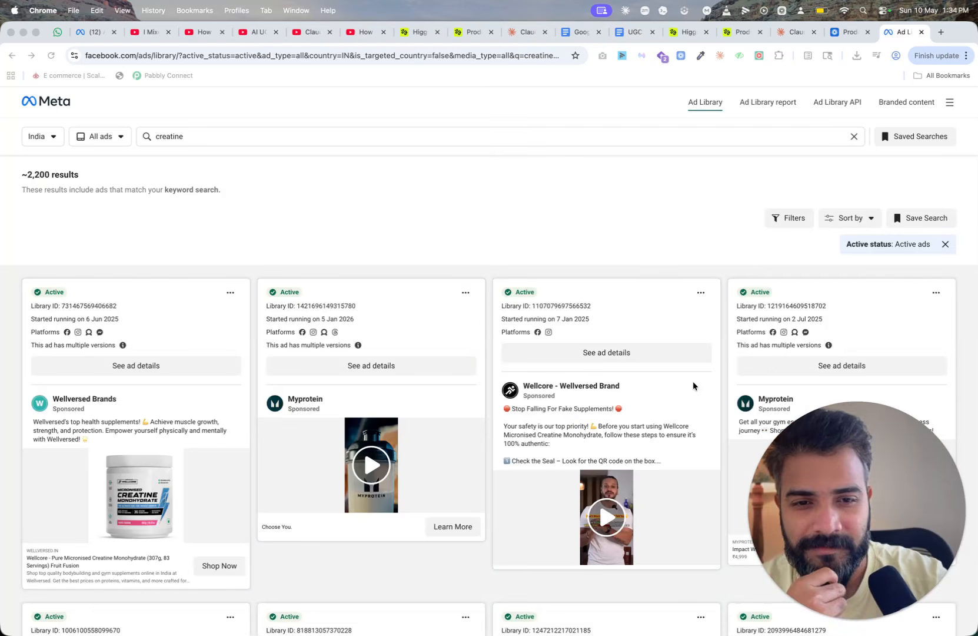
scroll(693, 386, down, 3)
scroll(694, 386, down, 1)
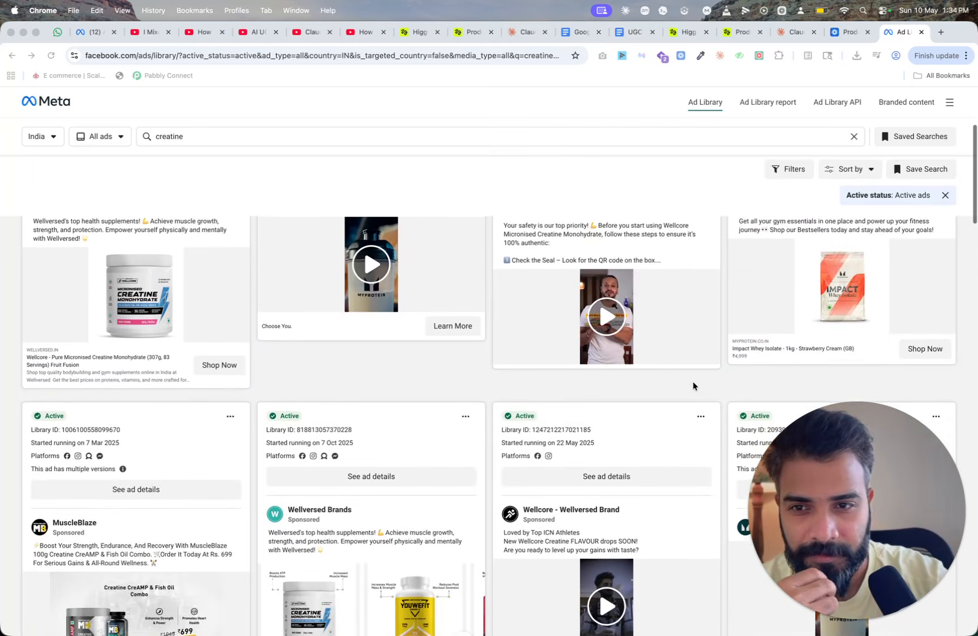
scroll(693, 387, up, 1)
click(613, 350)
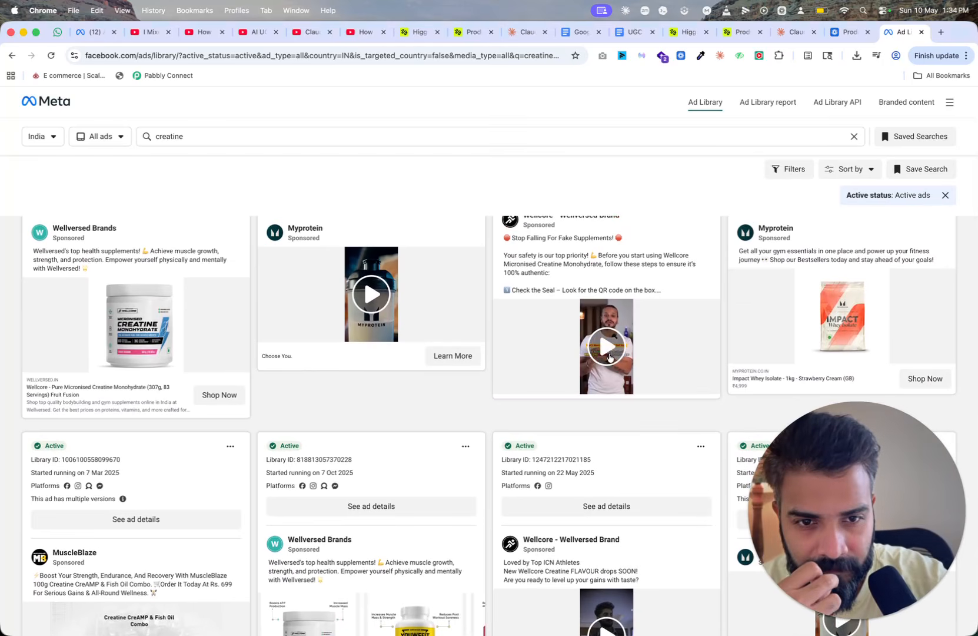
scroll(500, 384, down, 5)
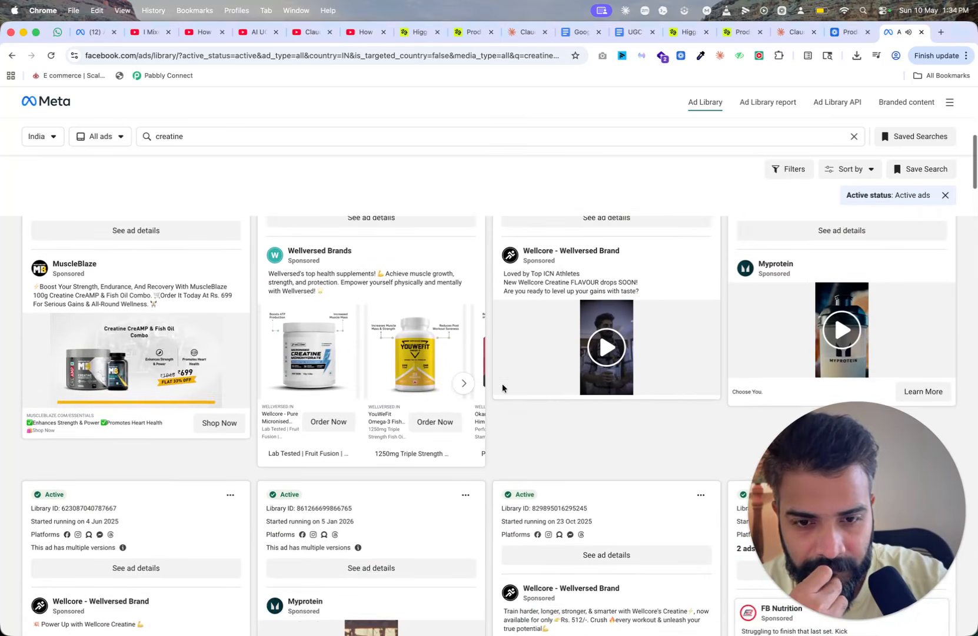
scroll(532, 303, up, 4)
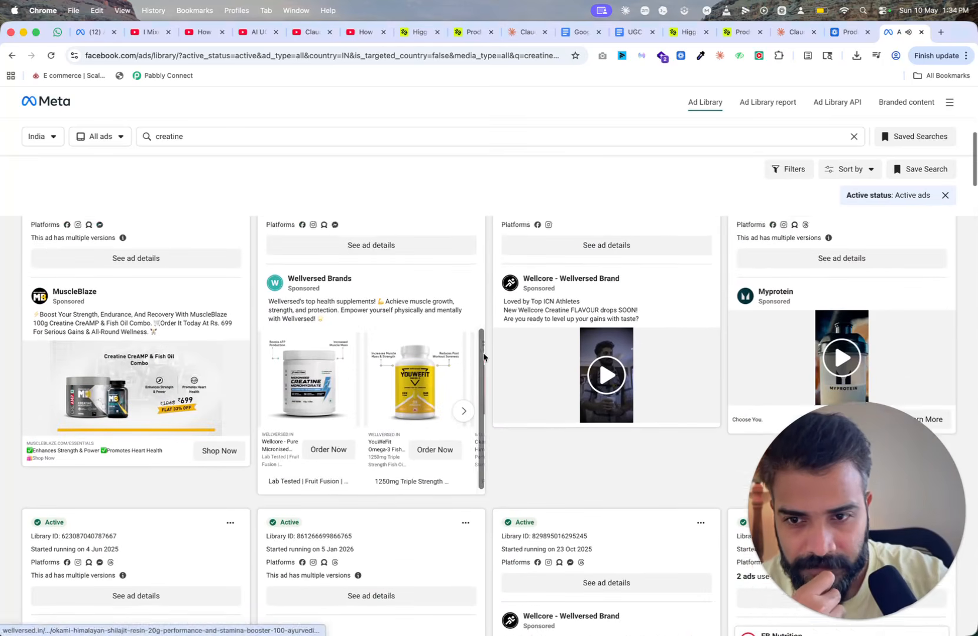
scroll(533, 303, up, 2)
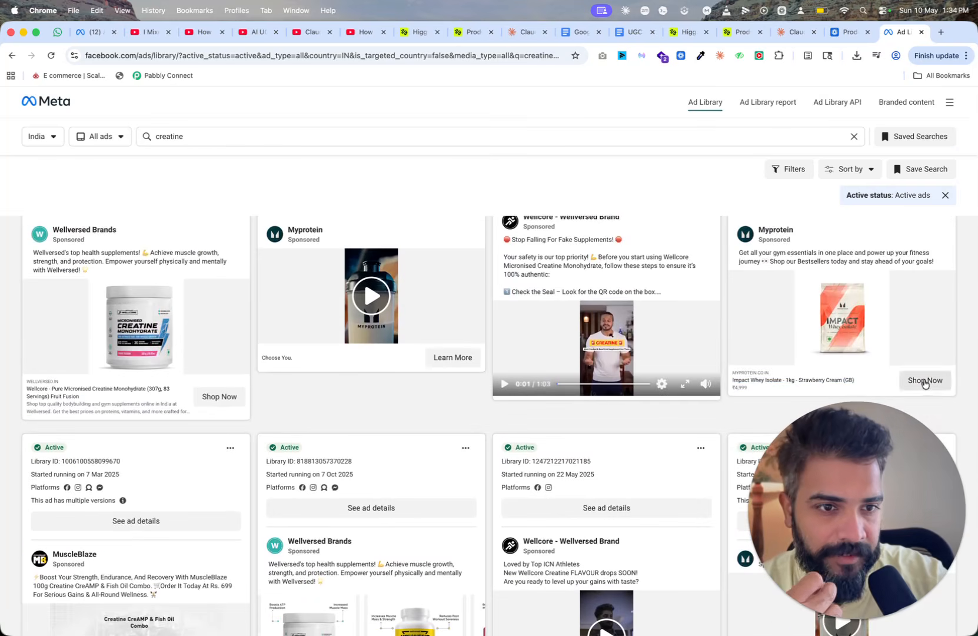
Open the product page of the Myprotein Impact Whey Isolate ad and accept the site's cookies
click(923, 380)
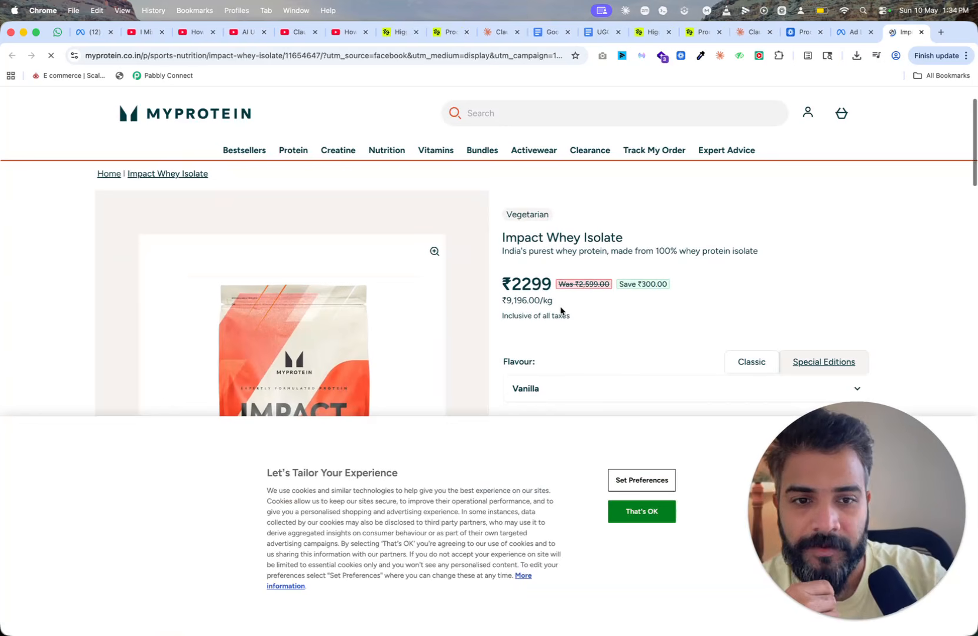
click(643, 520)
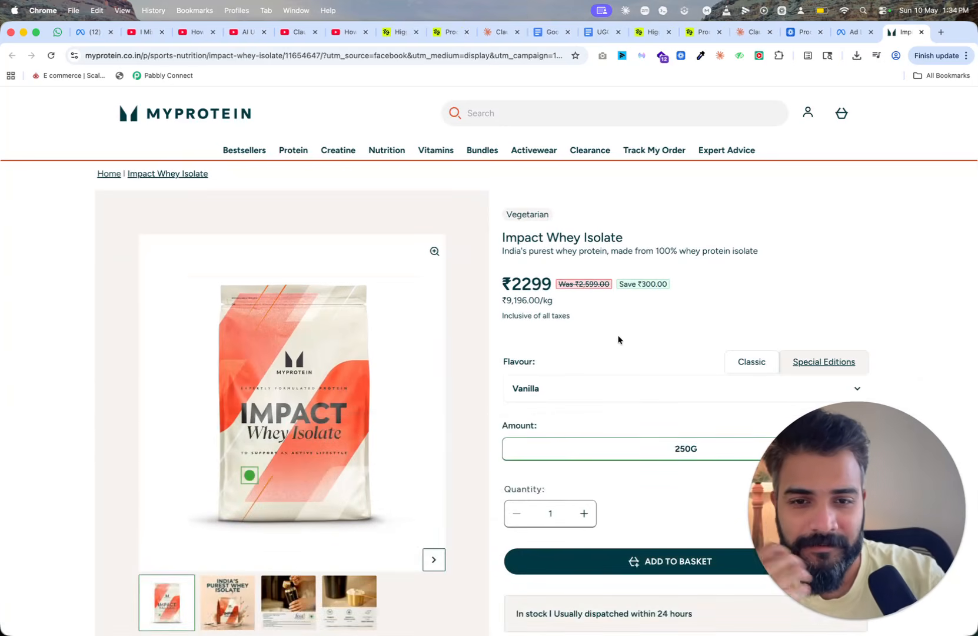
scroll(618, 340, down, 2)
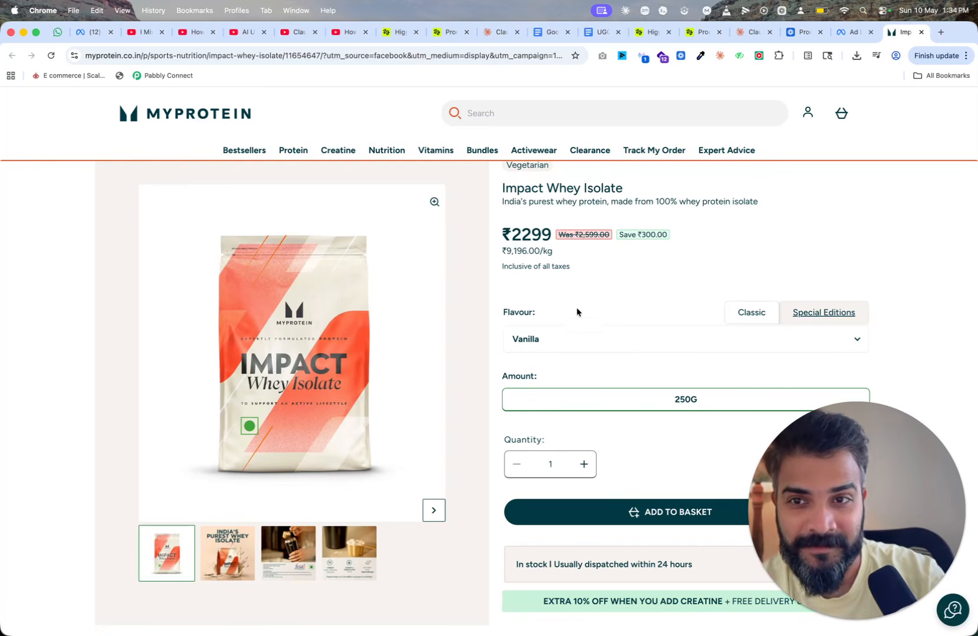
Cut the Impact Whey Isolate page address up to 11654647/, leaving out the tracking parameters
drag(322, 56, 9, 65)
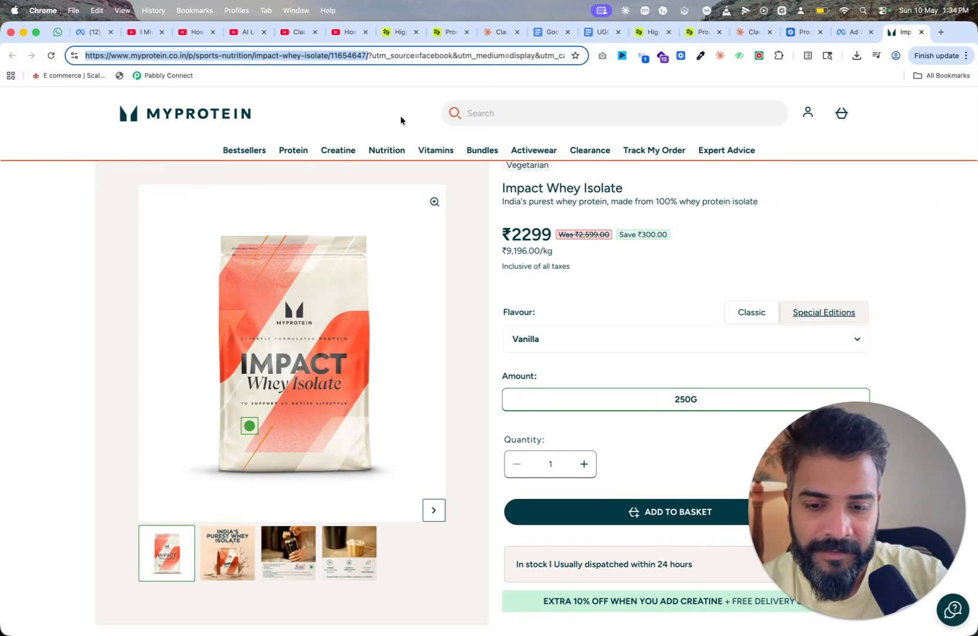
key(BackSpace)
click(640, 262)
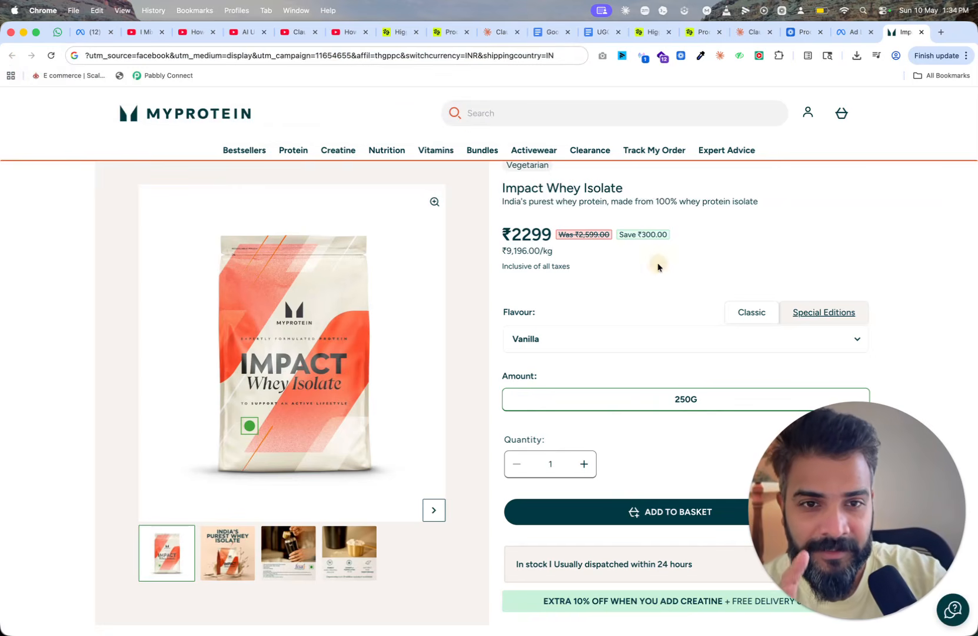
Open higgsfield.ai in a new tab and go to Marketing Studio's product-adding dialog
click(941, 31)
text(higg)
key(Return)
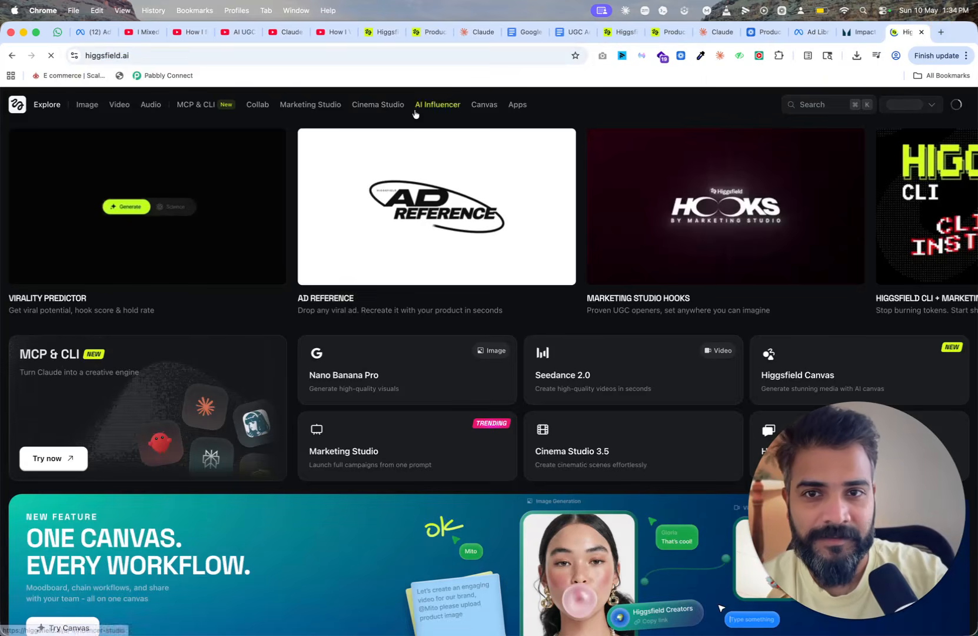
click(305, 106)
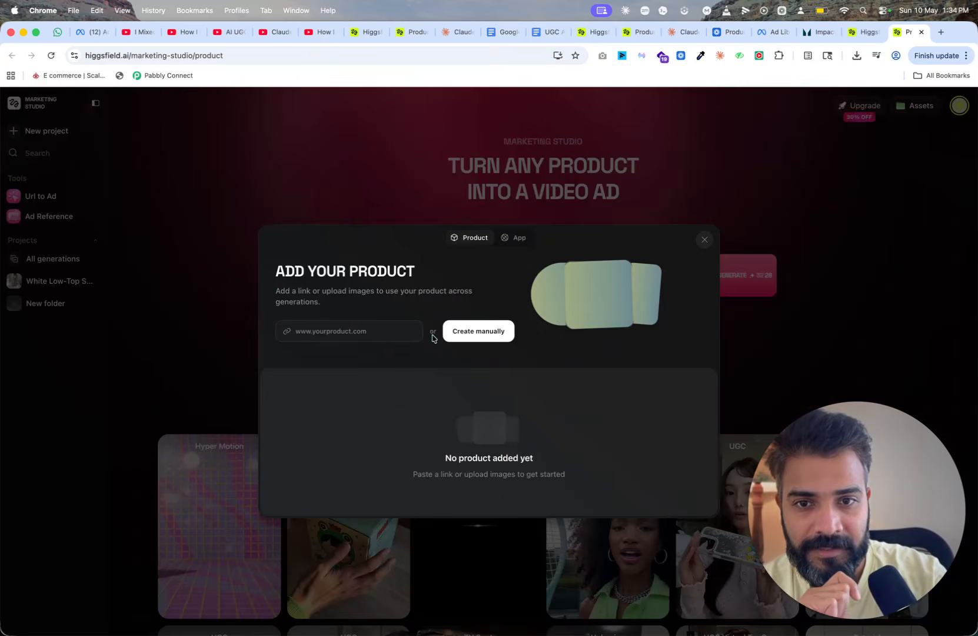
Add Impact Whey Isolate to Marketing Studio from the copied product link and select it as the ad's product
click(361, 329)
key(super+v)
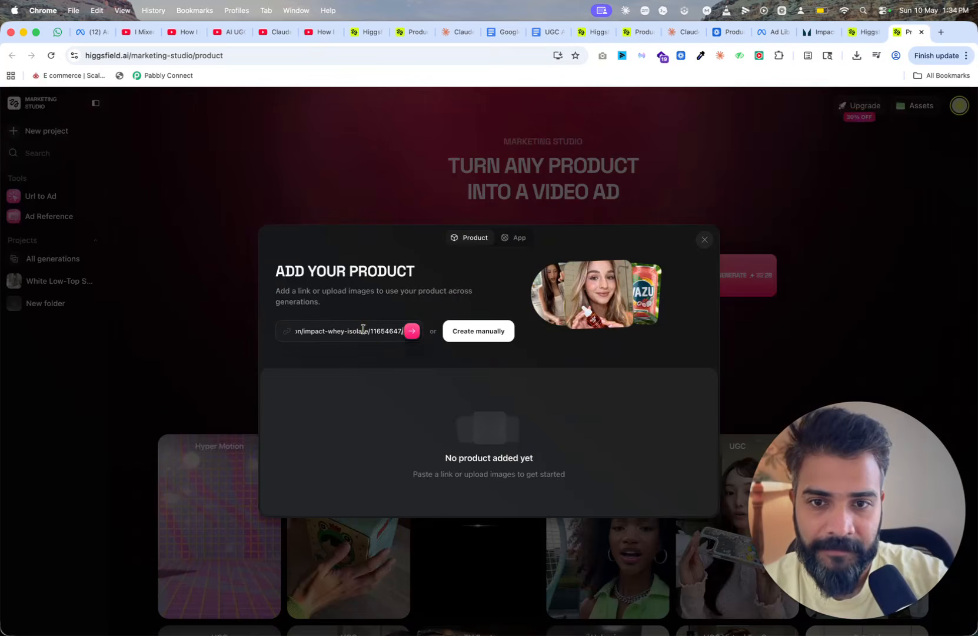
click(412, 332)
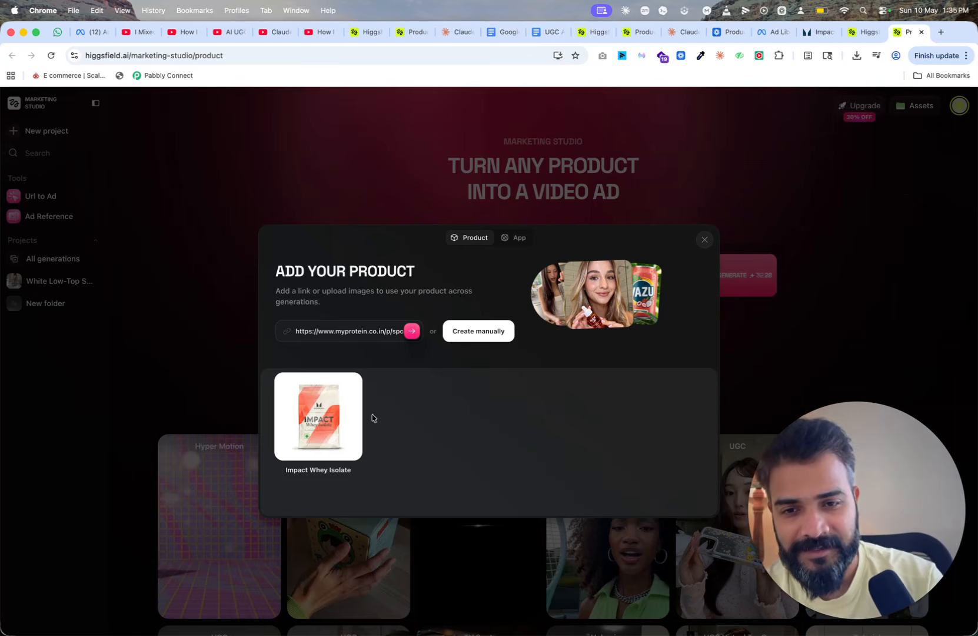
click(333, 424)
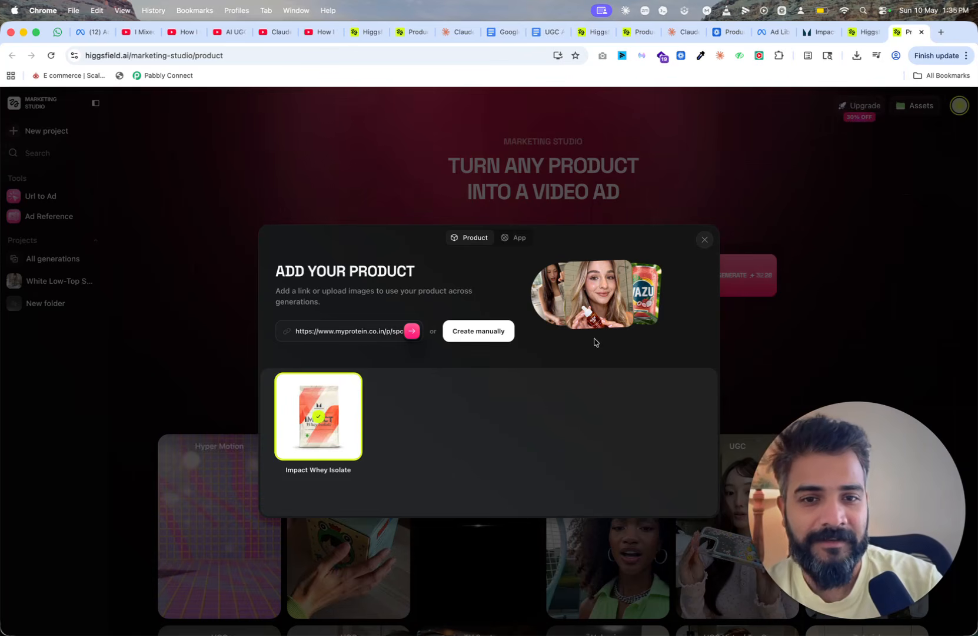
click(704, 240)
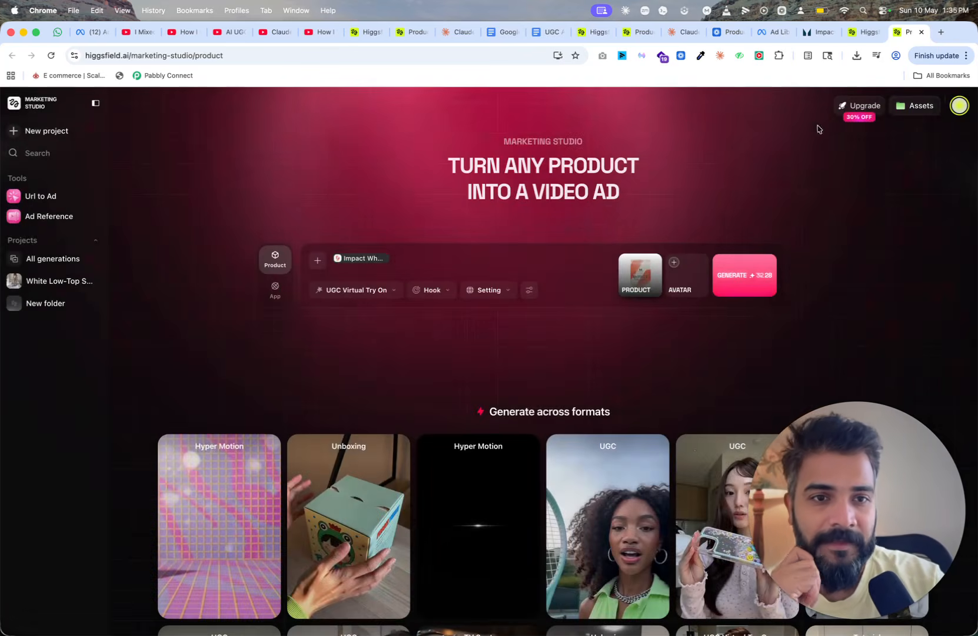
Copy the Impact Whey Isolate pack image from the Myprotein page and paste it into the new Claude chat
click(821, 32)
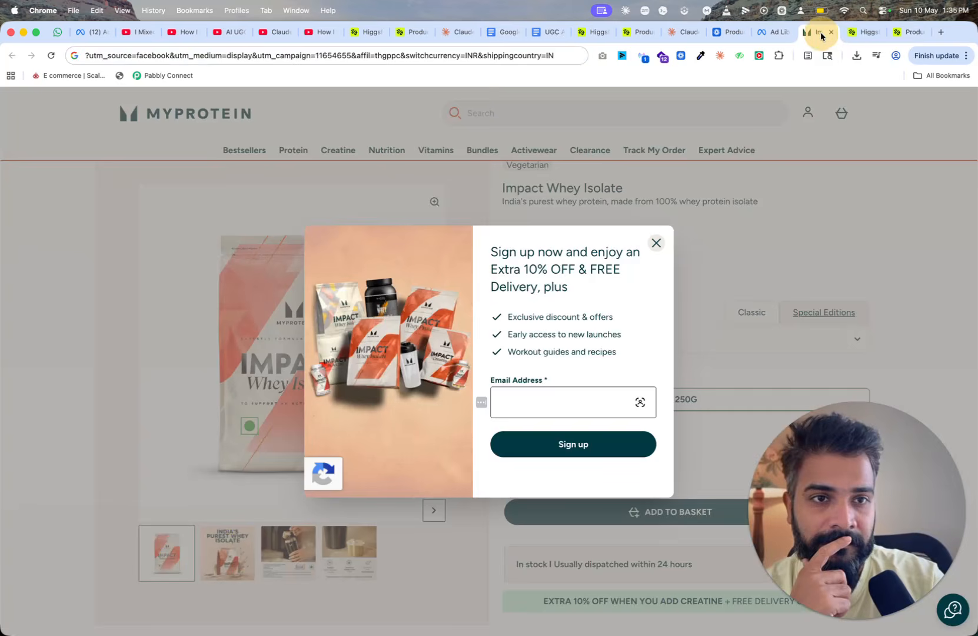
click(656, 243)
right_click(323, 306)
click(342, 340)
click(683, 32)
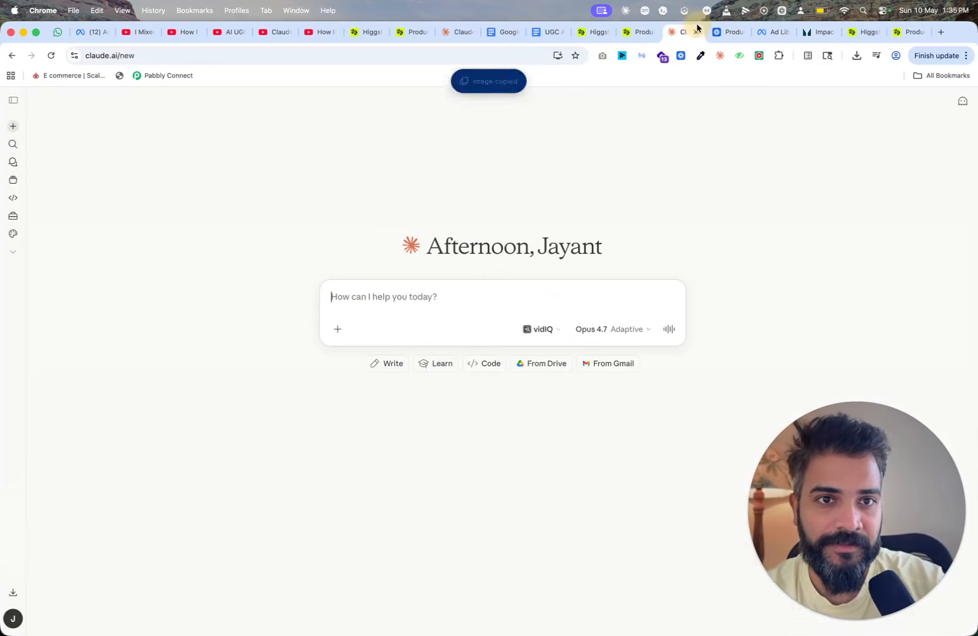
key(super+v)
Copy the product's name and tagline from the Myprotein page and add them after "MyProtein" in the Claude message
drag(823, 32, 727, 31)
drag(512, 180, 804, 203)
click(678, 33)
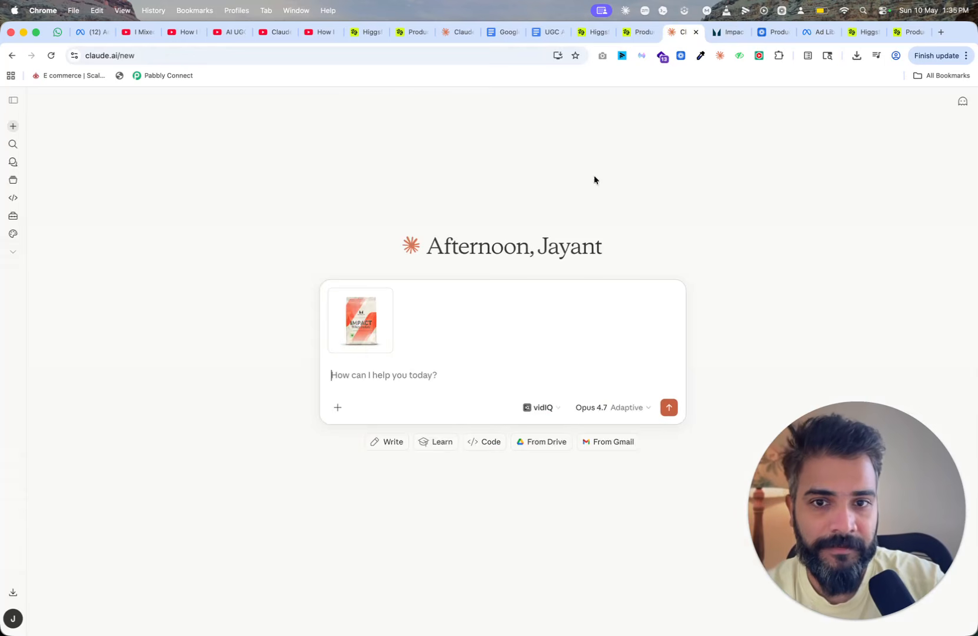
text(My Pr)
key(BackSpace)
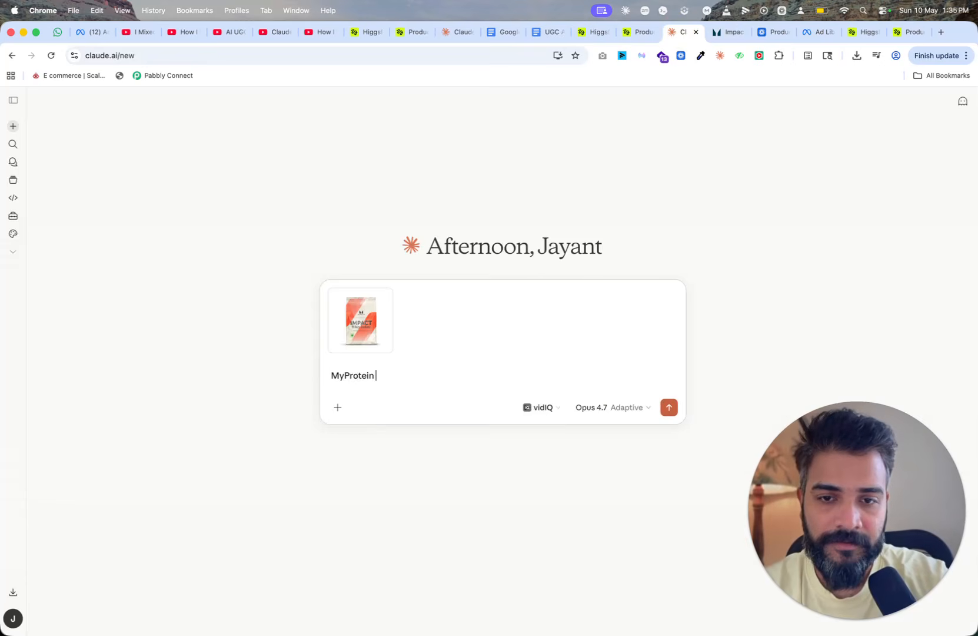
text(rotein)
key(super+v)
Copy the full Description section from the Myprotein product page and add it below the tagline in the Claude message
click(815, 30)
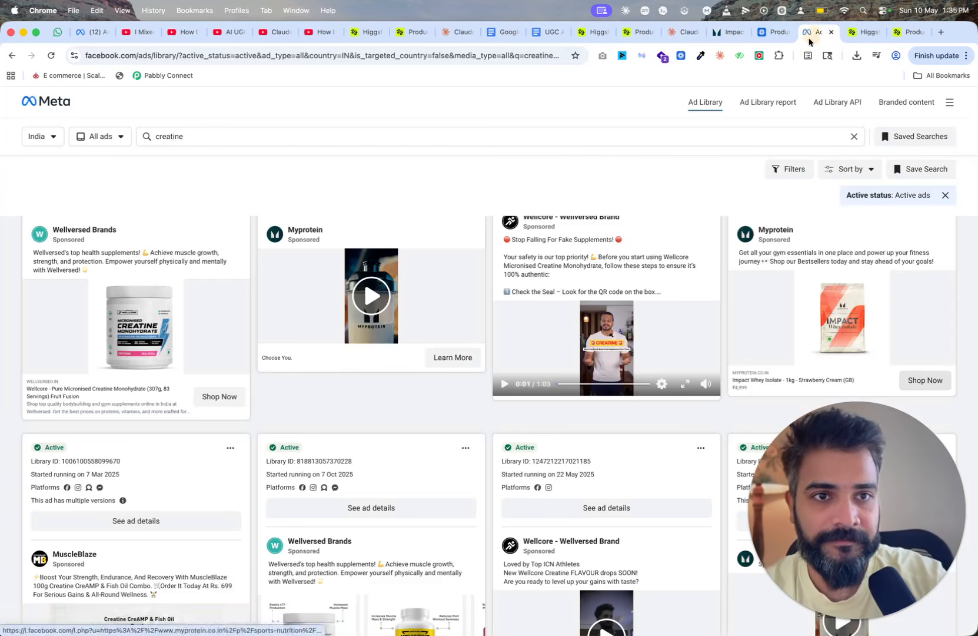
click(728, 32)
scroll(604, 309, down, 5)
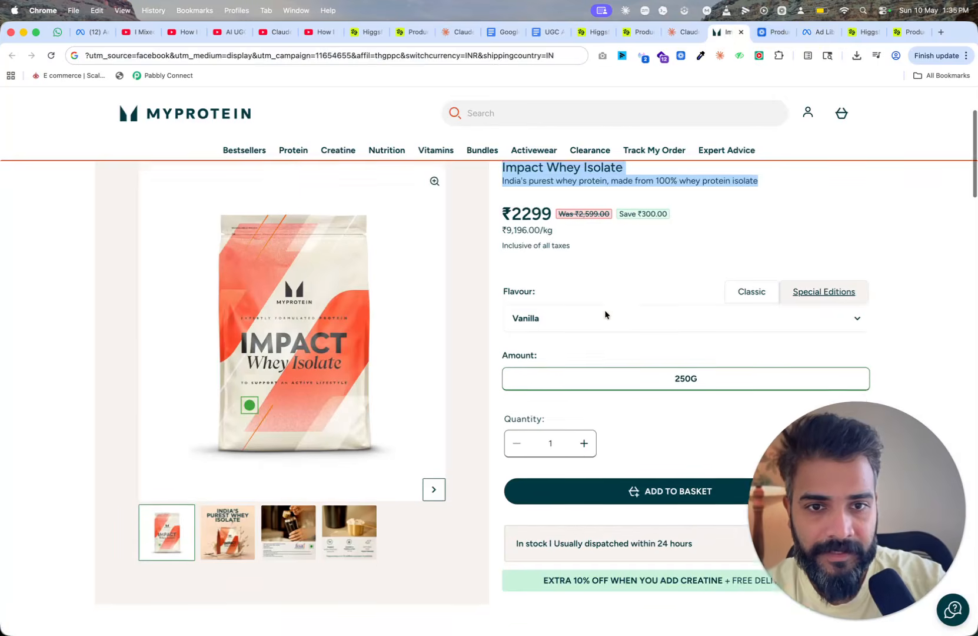
scroll(474, 489, down, 5)
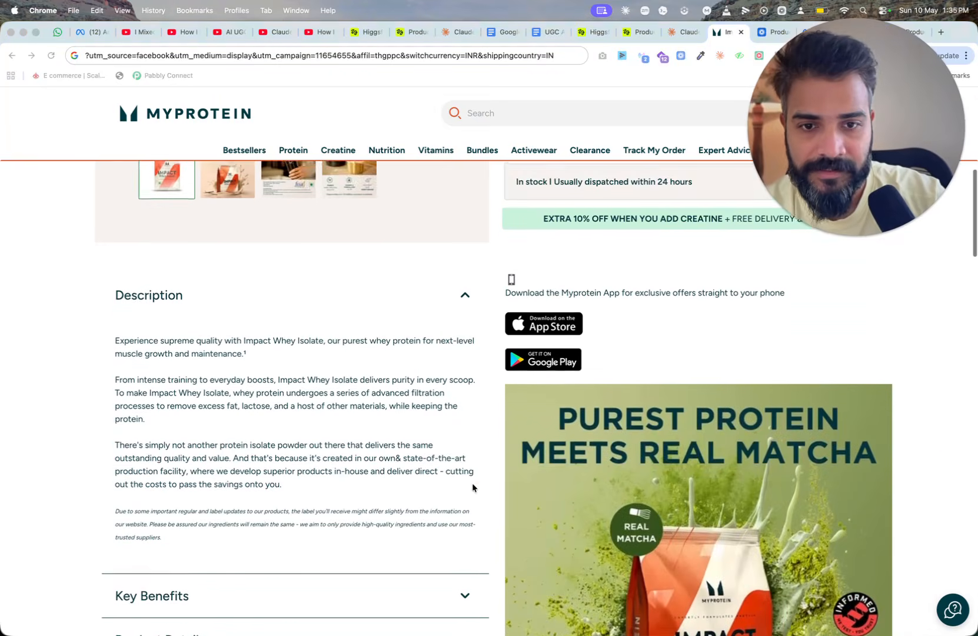
drag(119, 306, 98, 258)
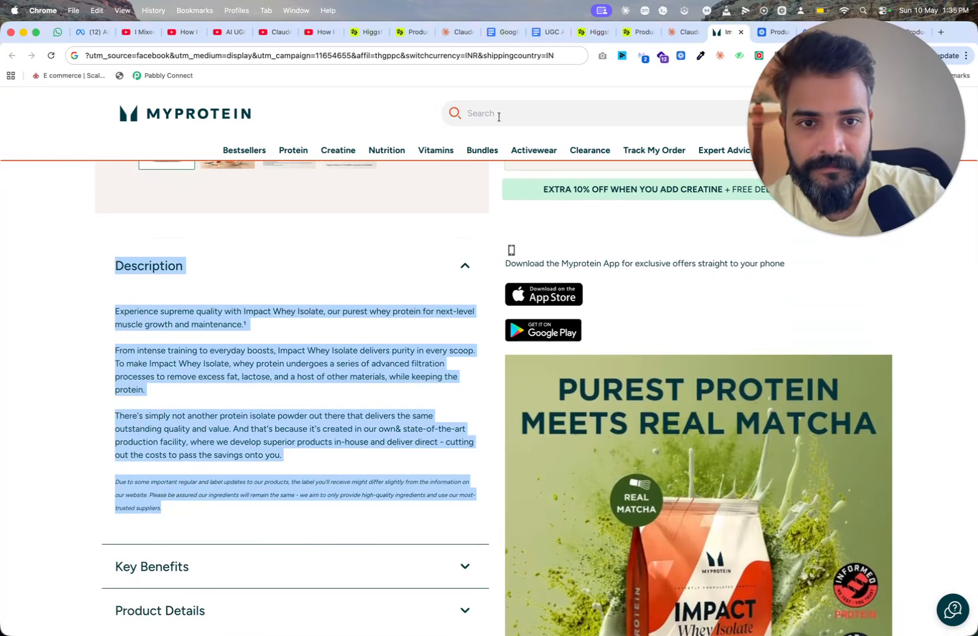
click(682, 32)
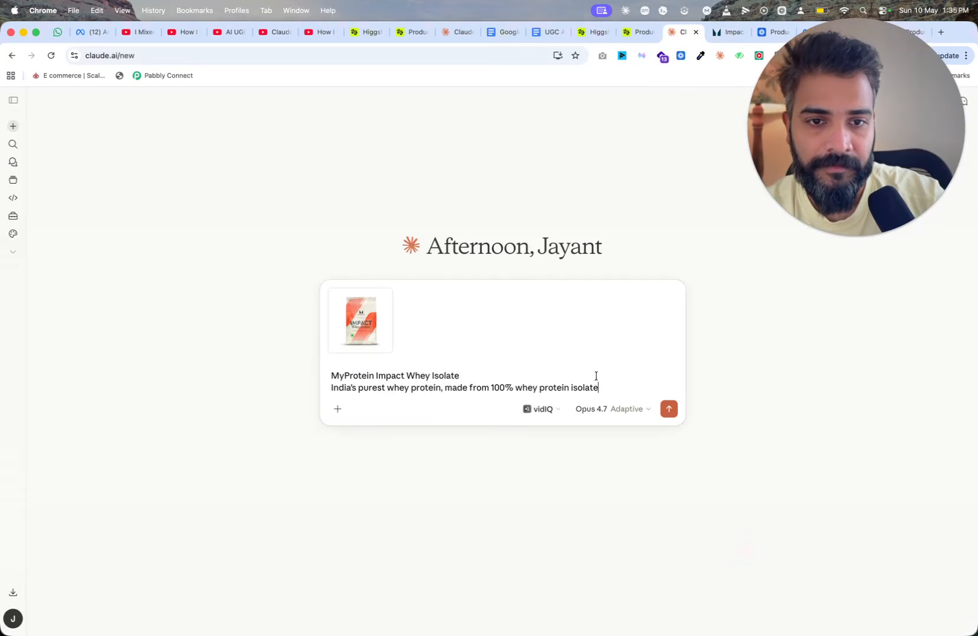
key(shift+Return)
key(super+v)
Expand the Key Benefits section on the Myprotein page and copy its heading and bullets to the end of the Claude message
click(730, 33)
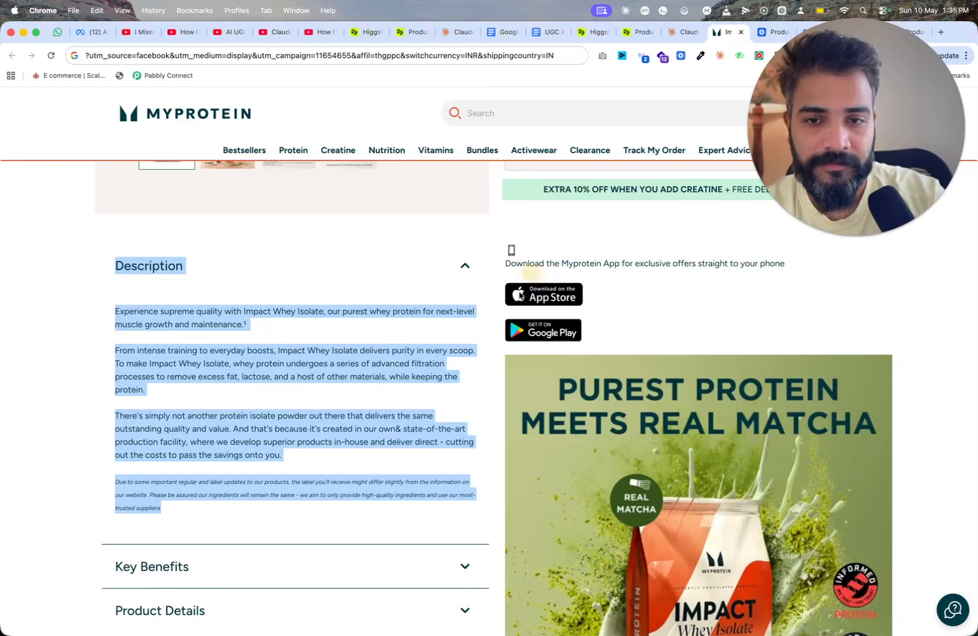
scroll(554, 248, down, 5)
click(465, 232)
click(430, 371)
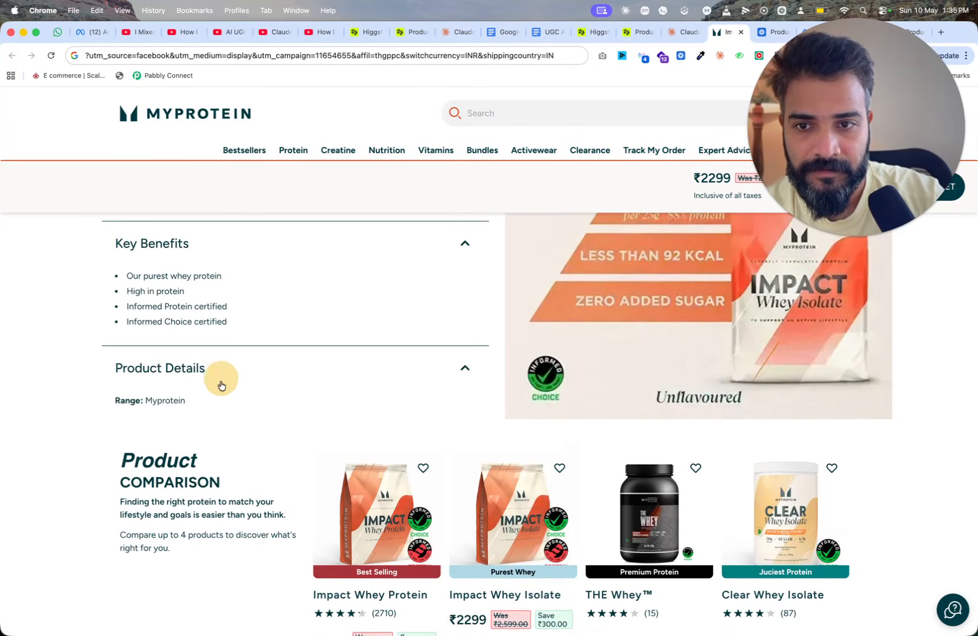
drag(232, 323, 118, 243)
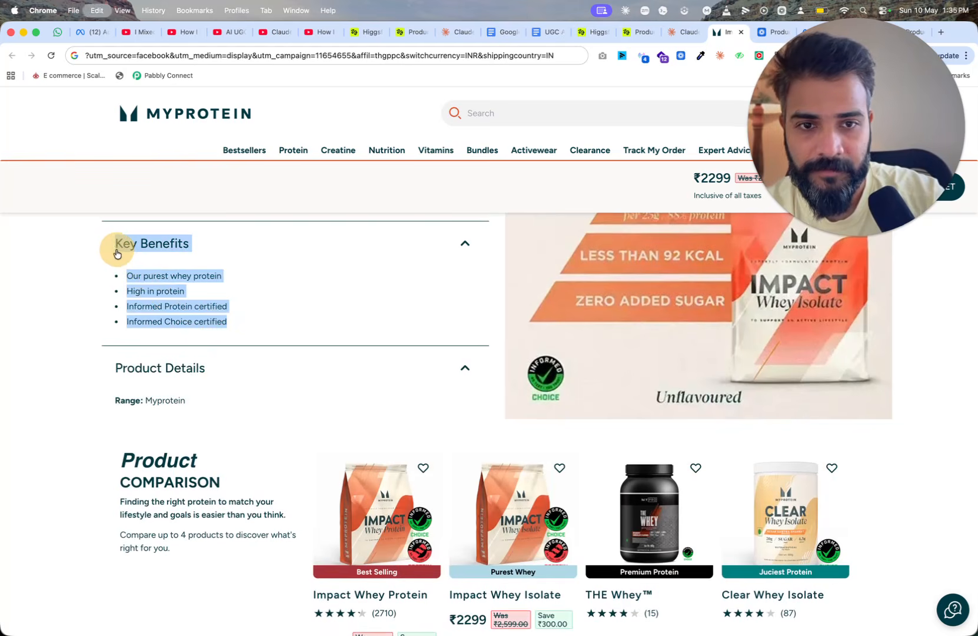
click(682, 32)
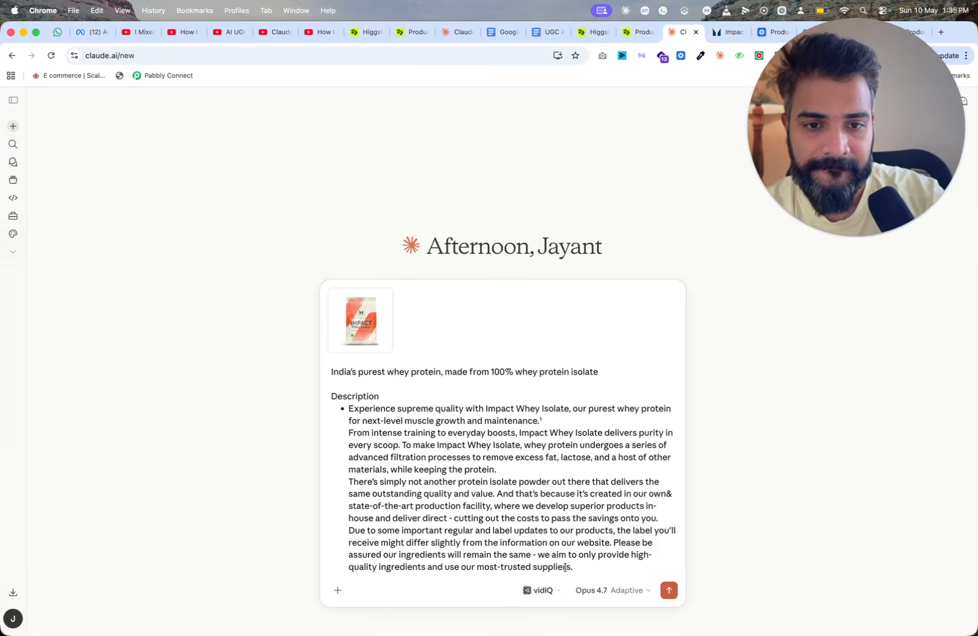
key(Return)
key(Return)
key(cmd+v)
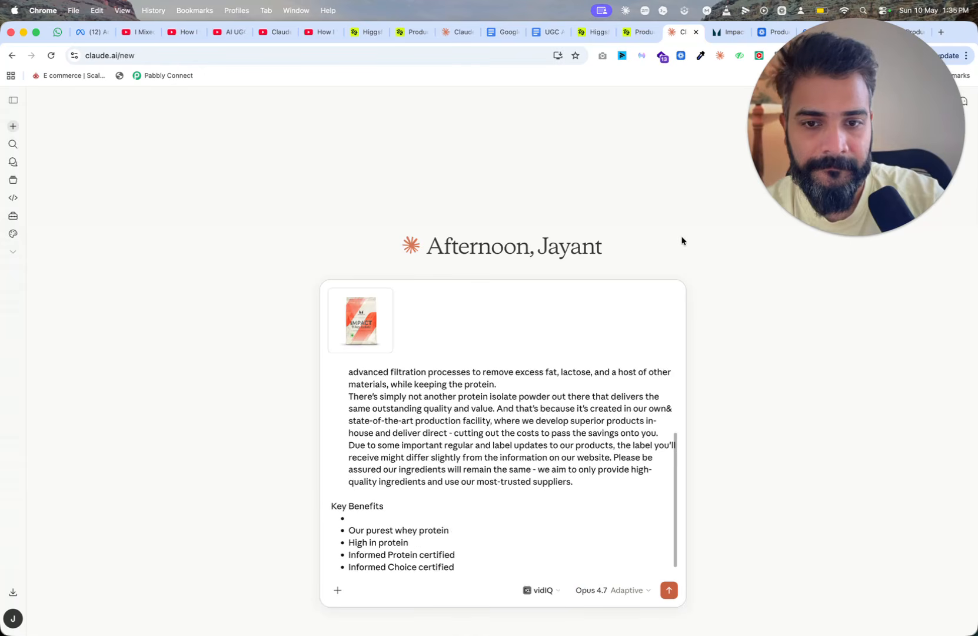
Copy the "India's Purest Whey Isolate" gallery image from the Myprotein page and attach it to the Claude message
click(726, 33)
scroll(498, 334, up, 10)
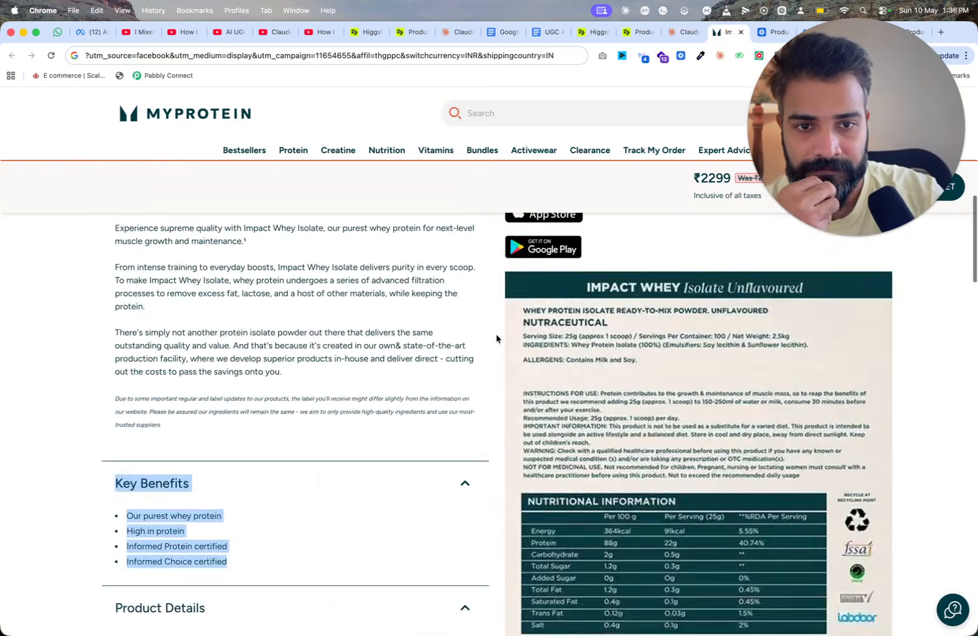
scroll(496, 338, down, 7)
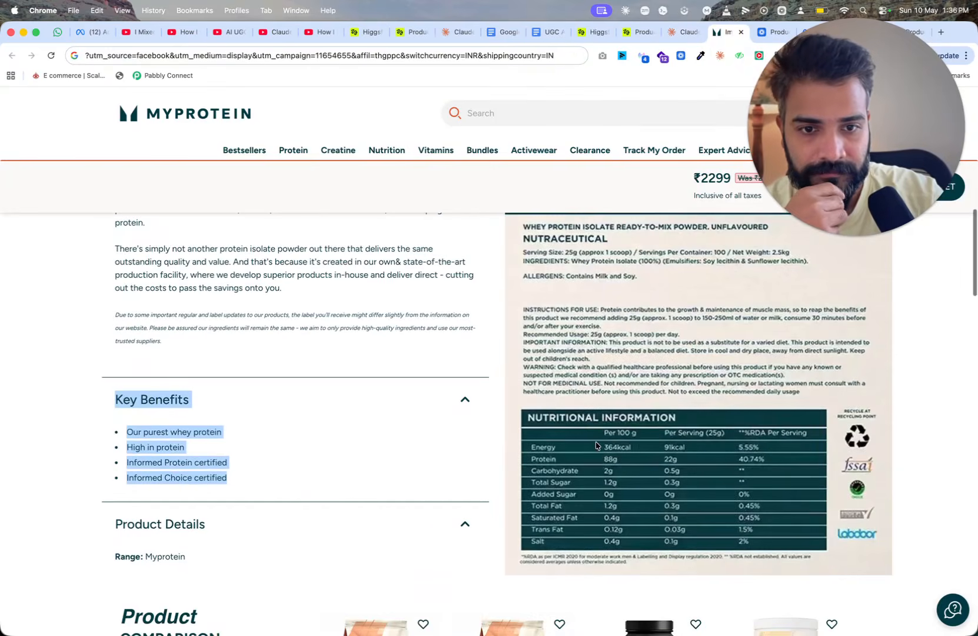
scroll(596, 426, up, 4)
scroll(596, 426, down, 2)
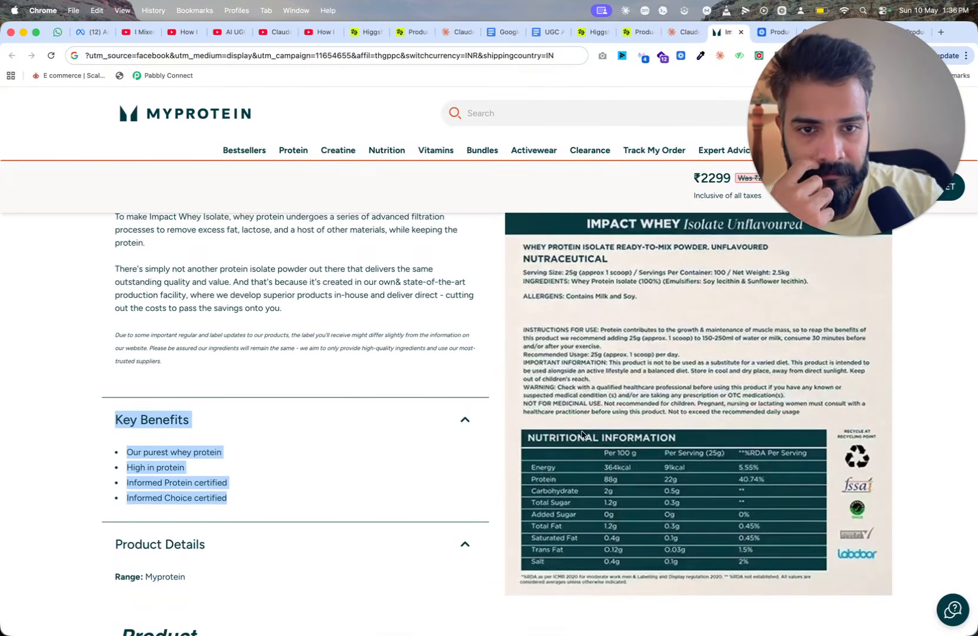
scroll(583, 435, up, 5)
scroll(583, 435, up, 3)
click(219, 416)
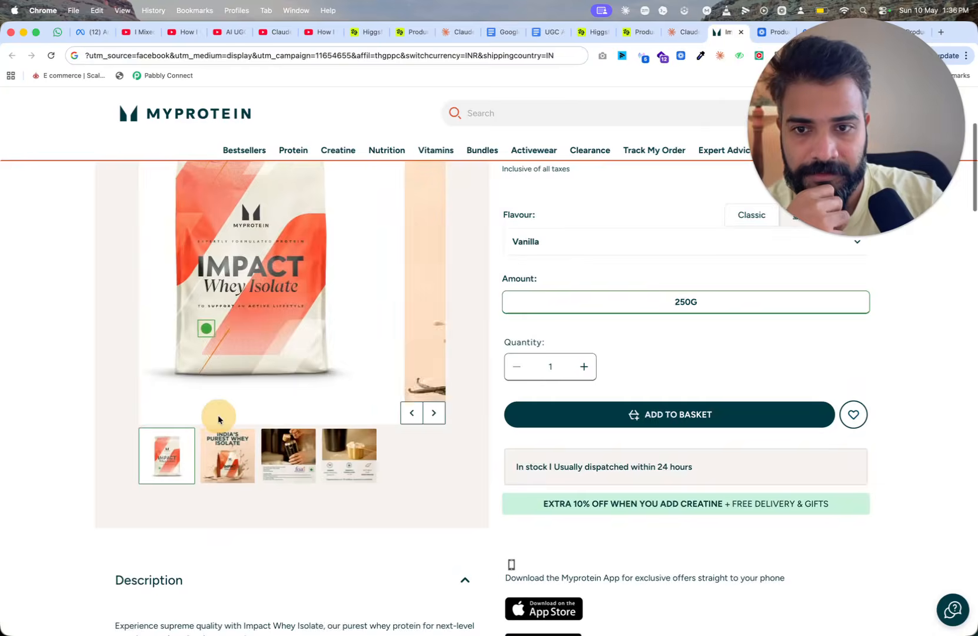
scroll(254, 354, up, 2)
right_click(254, 354)
click(283, 390)
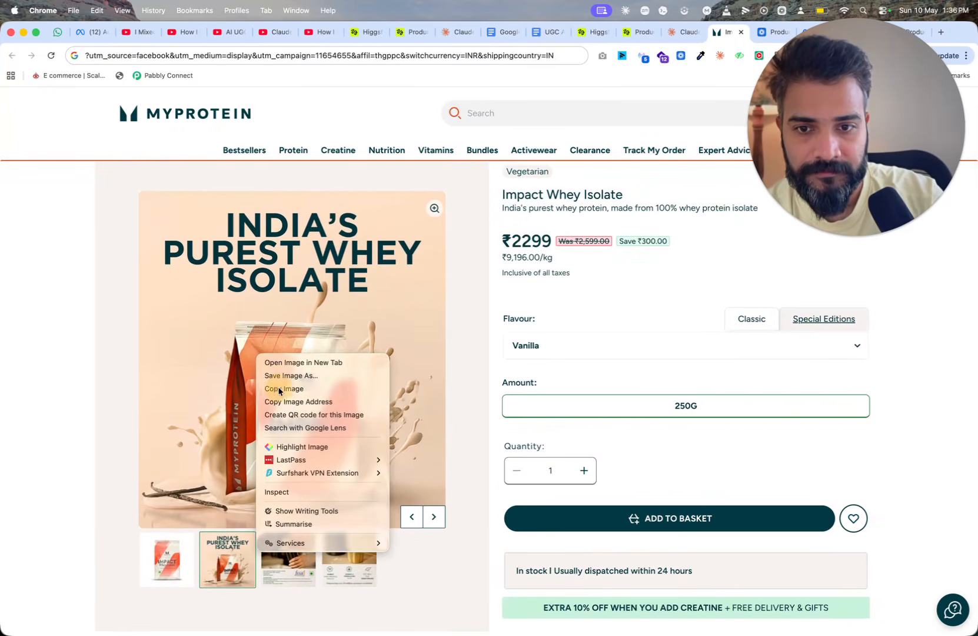
click(295, 567)
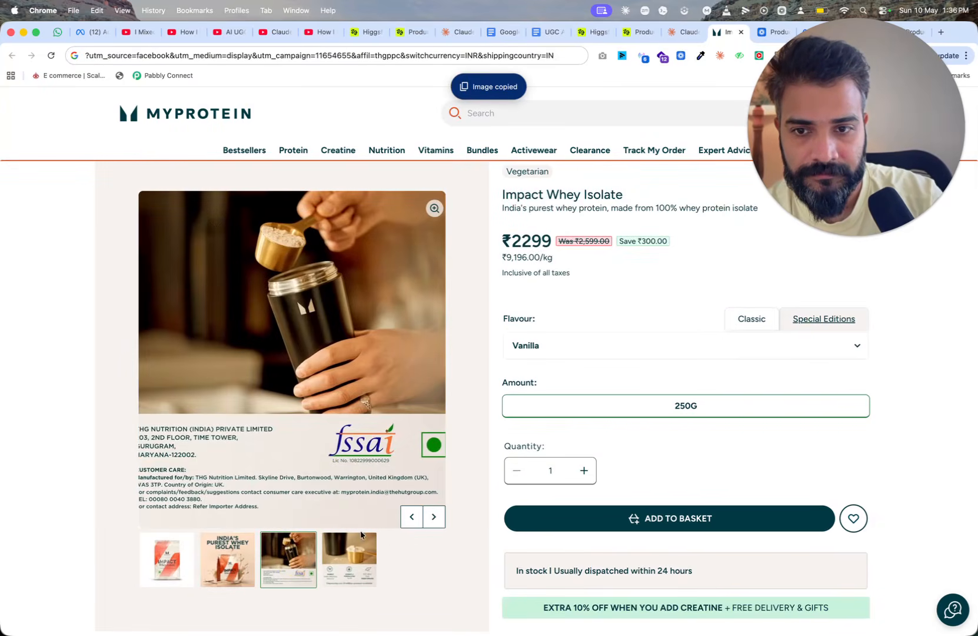
click(688, 32)
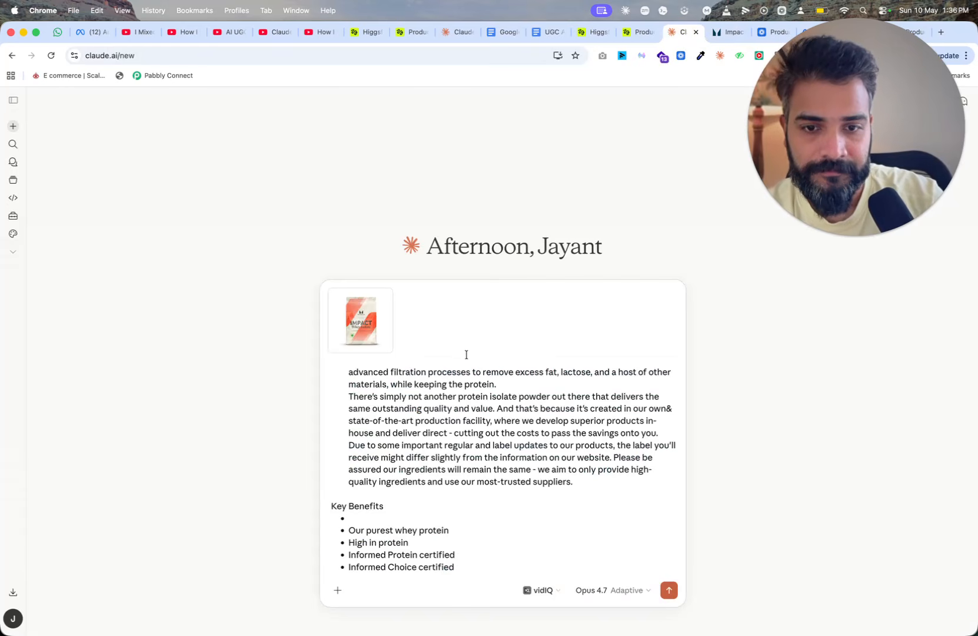
key(super+v)
Add the ugc-ad-script-generator skill and the instruction "I want you to focus on the purity of the whey and not on the price"
key(Return)
key(Return)
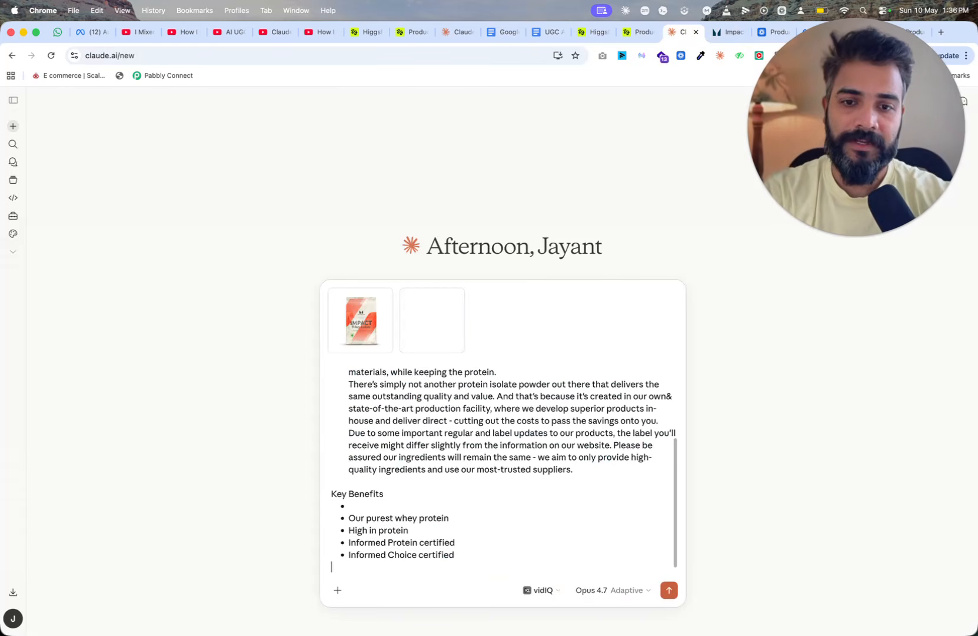
text(/ug)
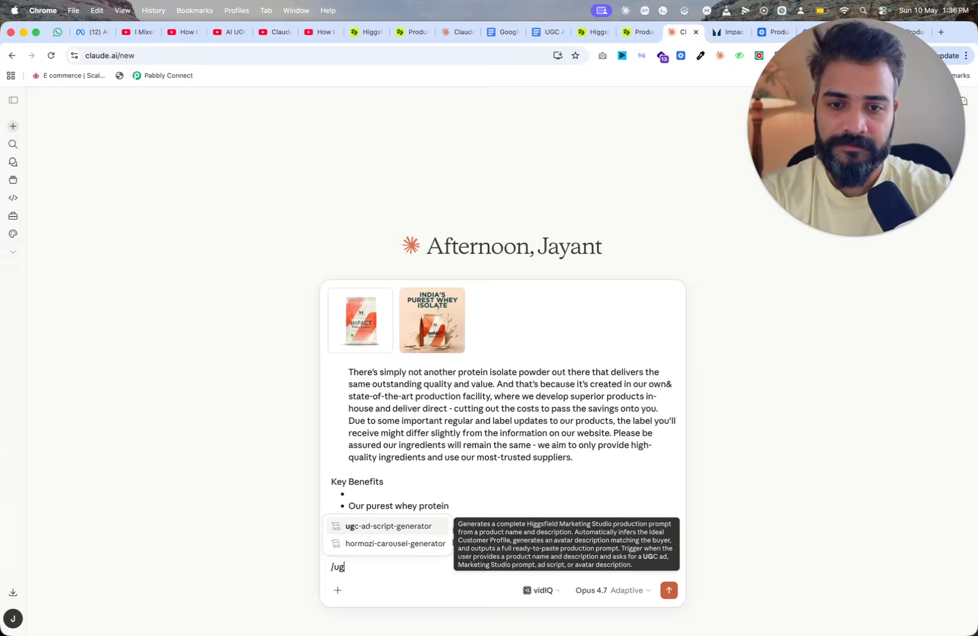
click(415, 525)
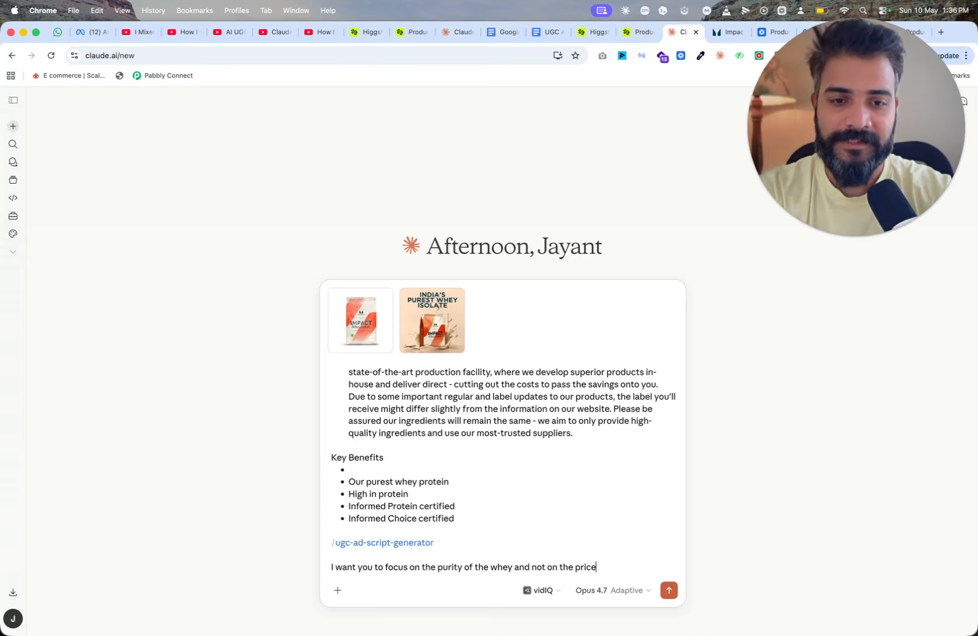
Check the pack's price on the Myprotein page and add the line "Thought it's a 250gm pack, worth only" to the Claude message
click(730, 32)
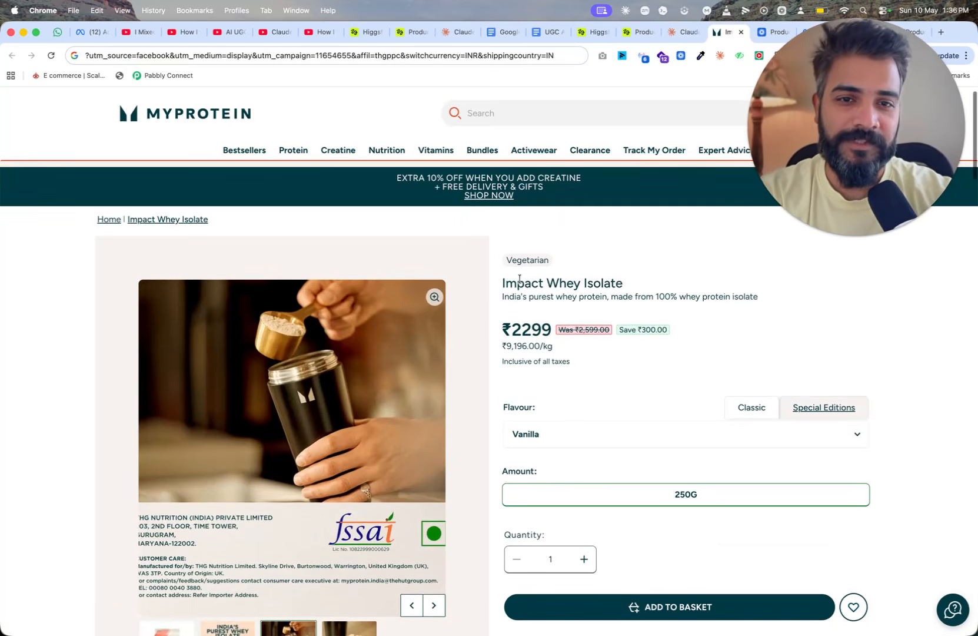
drag(502, 330, 684, 331)
click(634, 365)
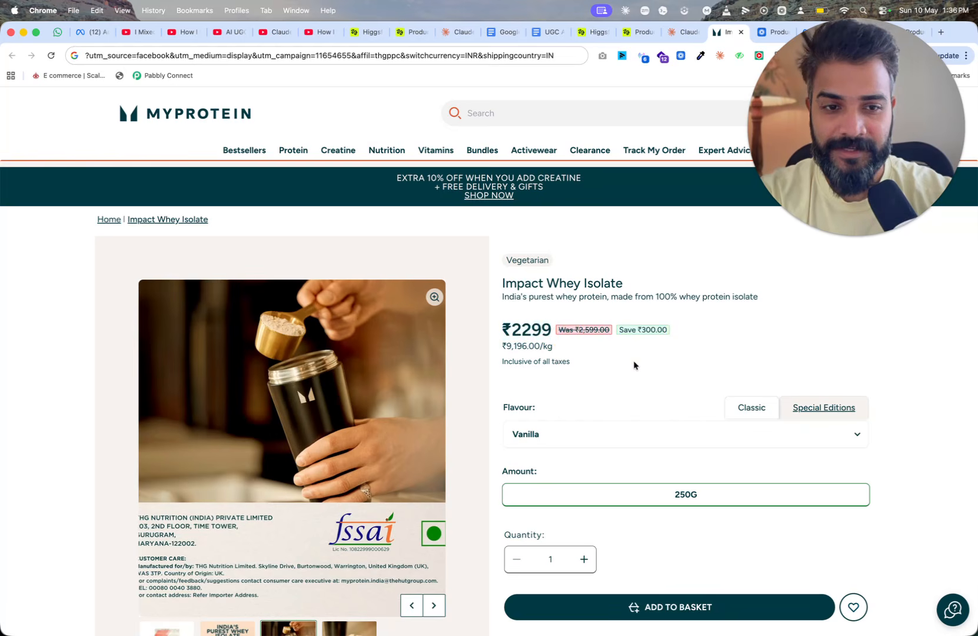
click(685, 32)
click(516, 467)
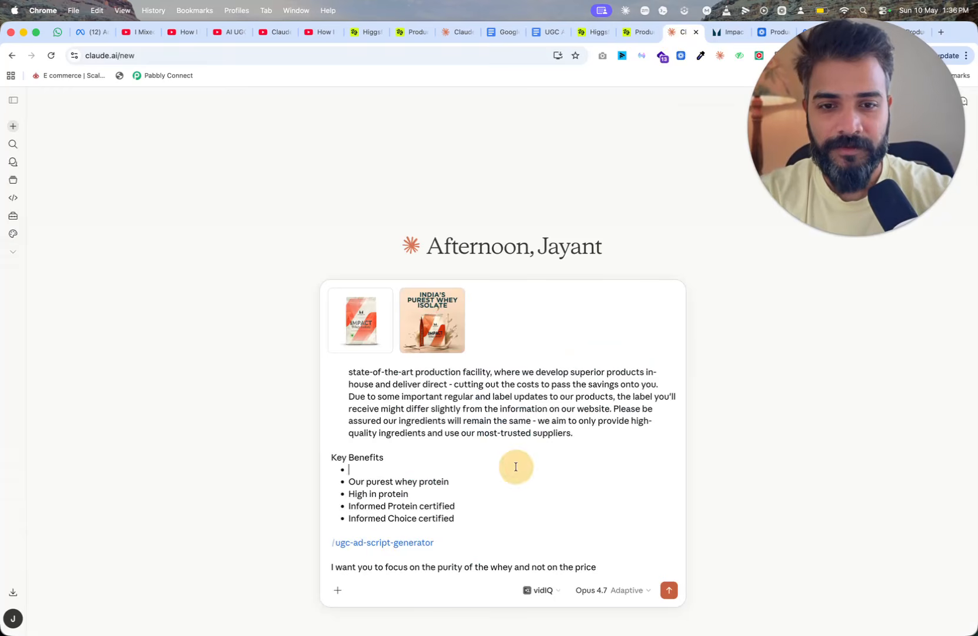
click(597, 569)
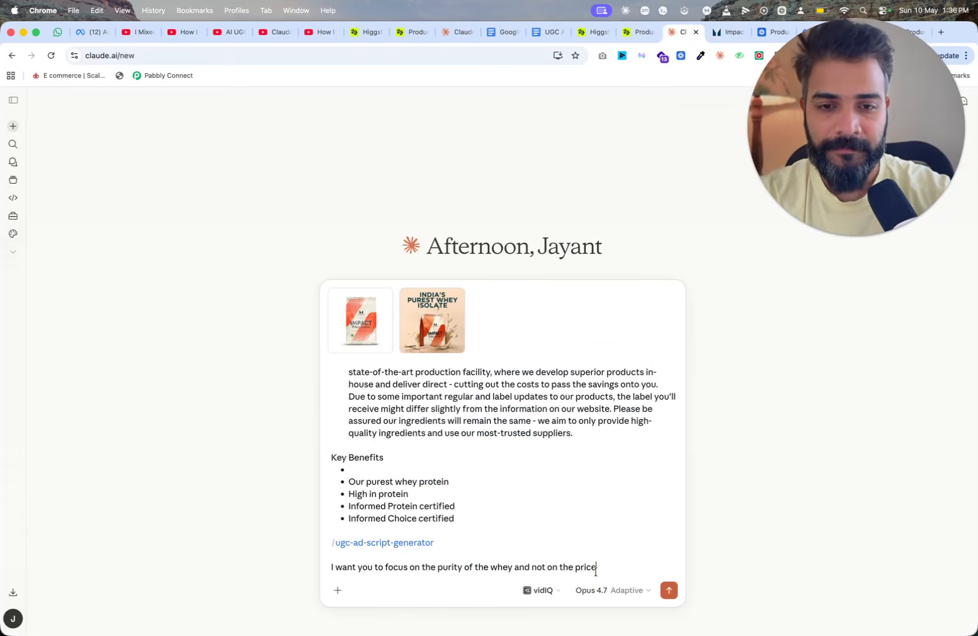
key(shift+Return)
key(shift+Return)
text(Thought it’s a 250gm pack, worth only)
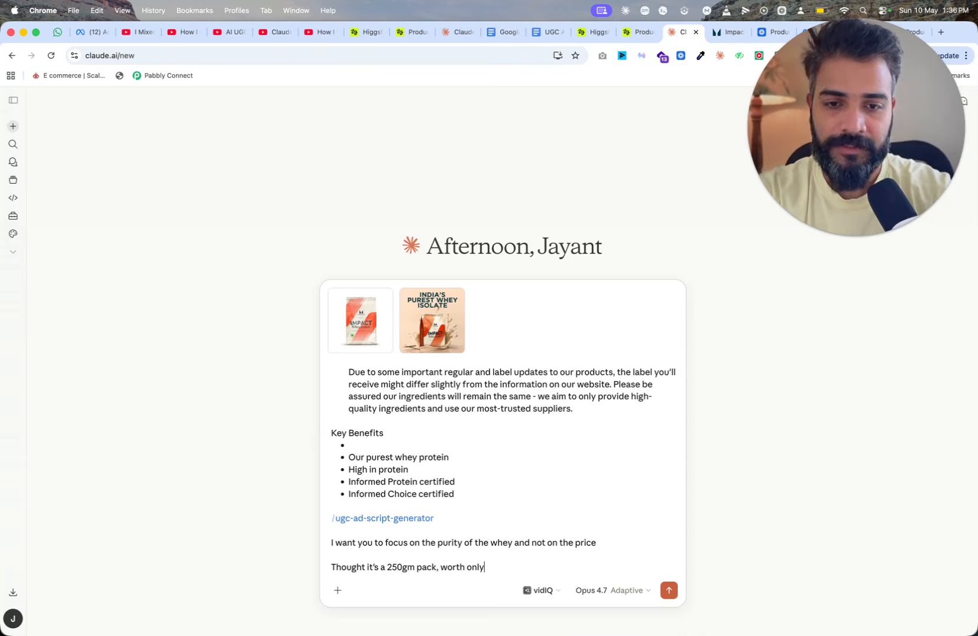
Copy the price ₹2299 from the Myprotein page, add it after "worth only" and send the Claude message
click(728, 31)
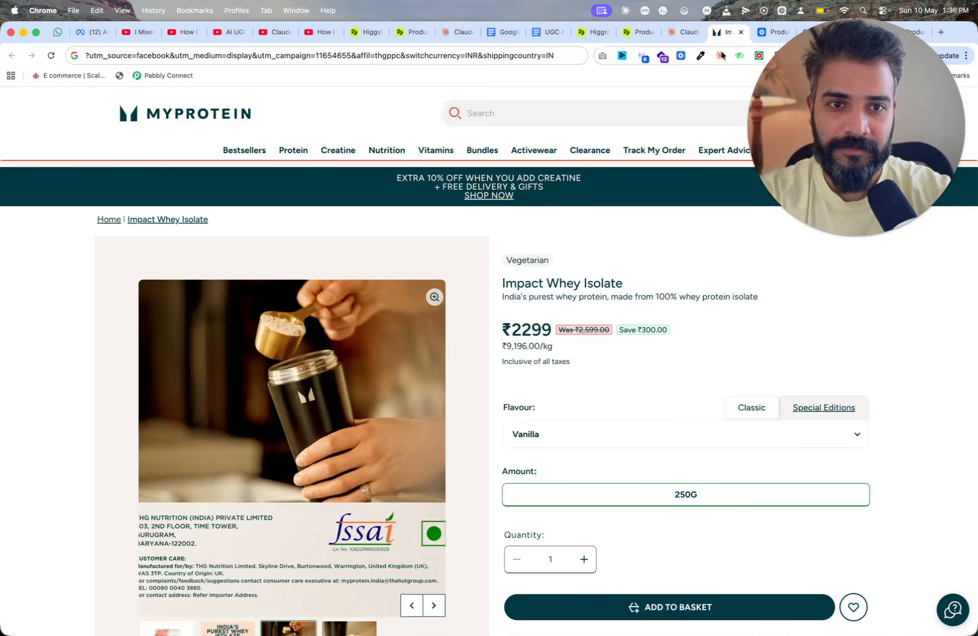
drag(488, 332, 551, 326)
drag(553, 326, 503, 327)
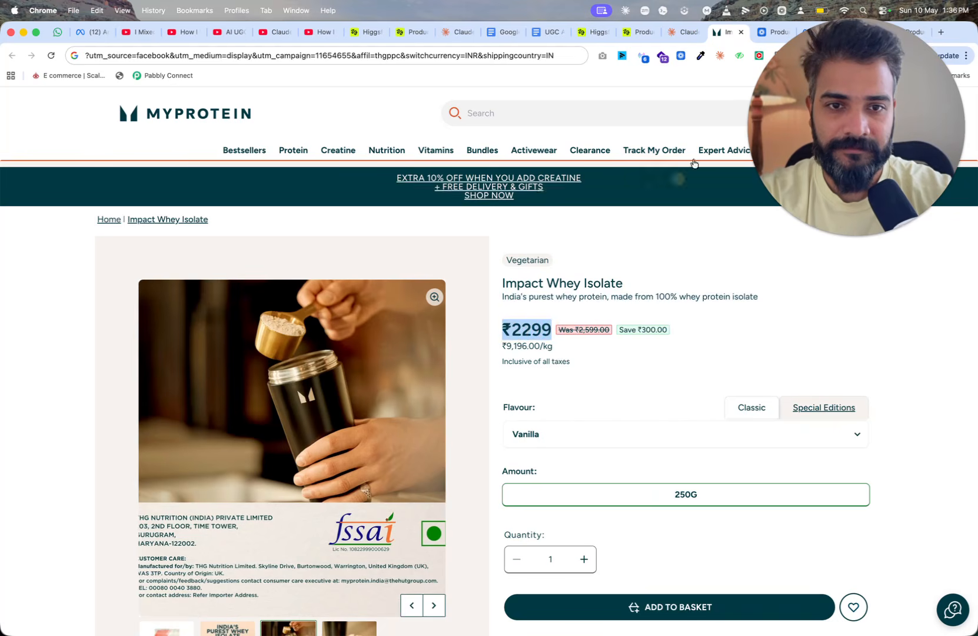
click(682, 32)
key(super+v)
key(Return)
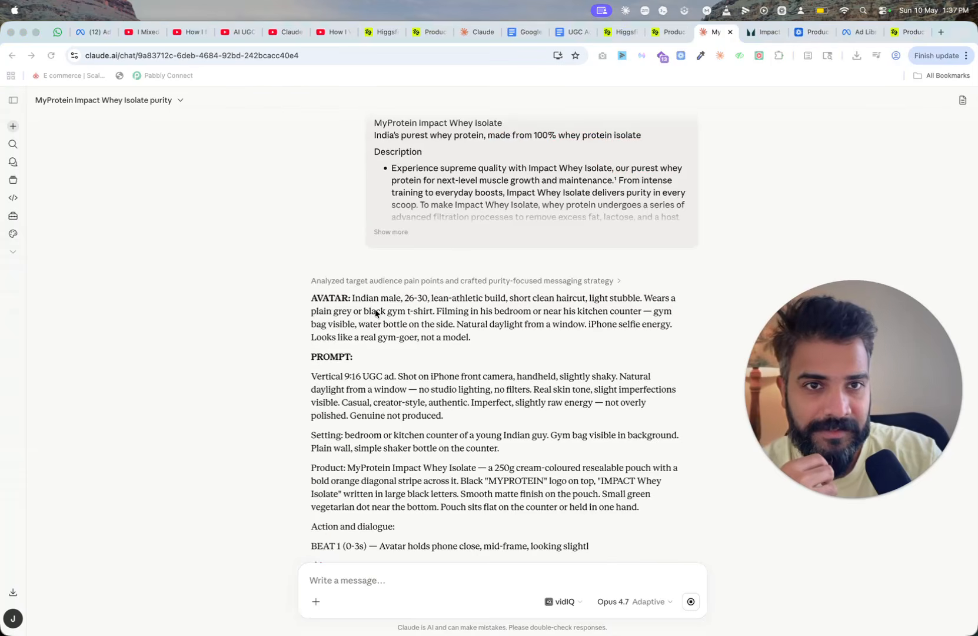
Review the generated avatar description, production prompt, dialogue beats and alternative hook in Claude's reply
scroll(421, 396, down, 2)
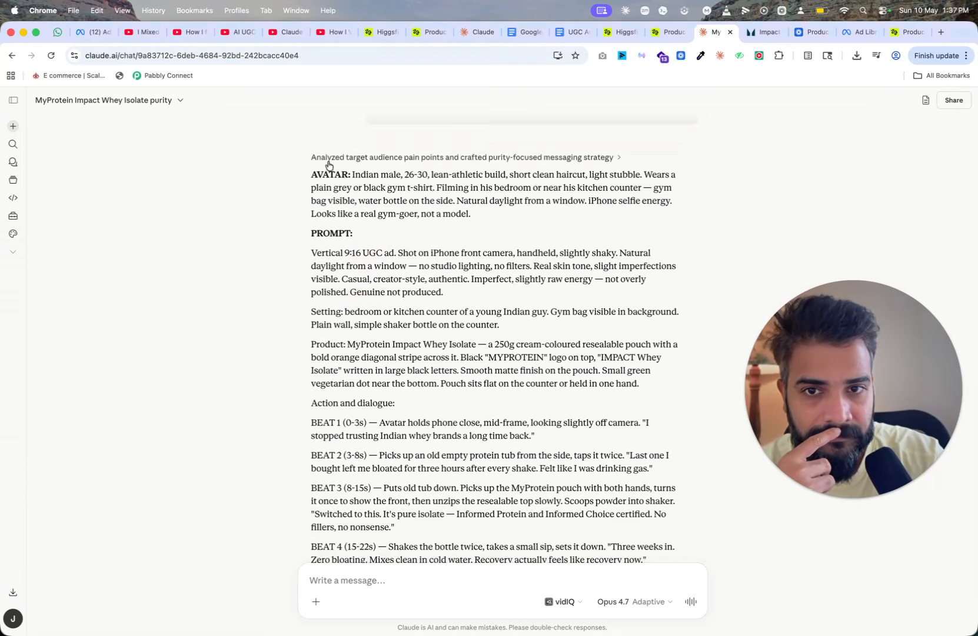
scroll(399, 295, down, 4)
scroll(406, 312, up, 5)
scroll(408, 322, down, 3)
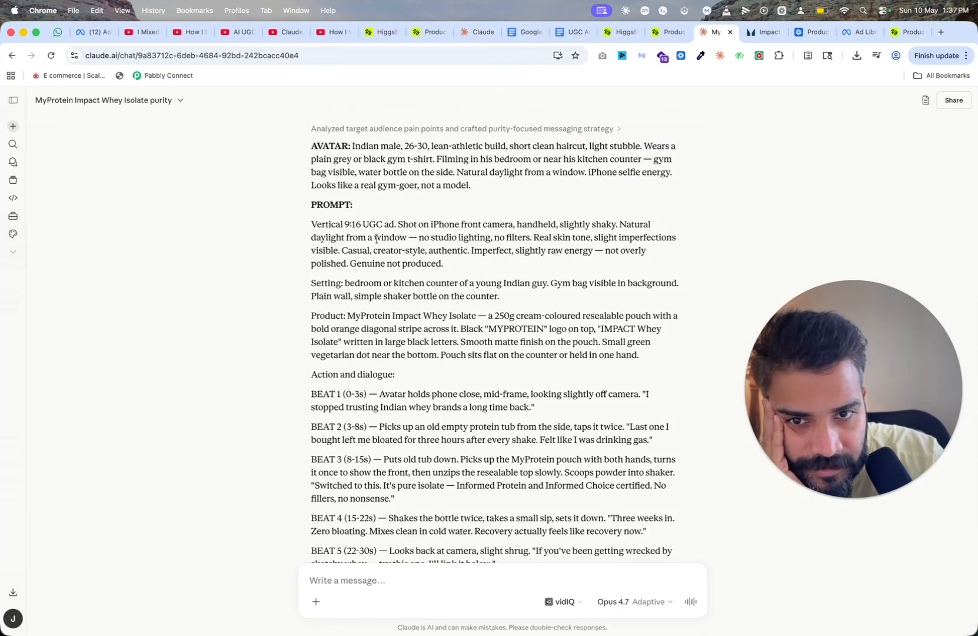
scroll(435, 285, down, 1)
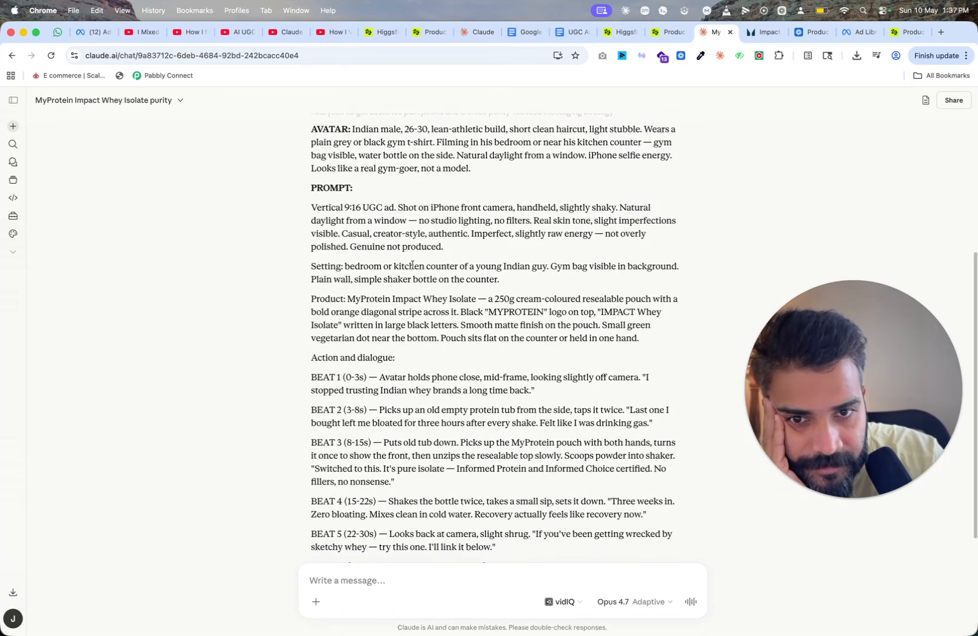
scroll(544, 270, down, 2)
scroll(545, 284, down, 2)
scroll(459, 305, down, 2)
drag(390, 258, 534, 270)
click(538, 272)
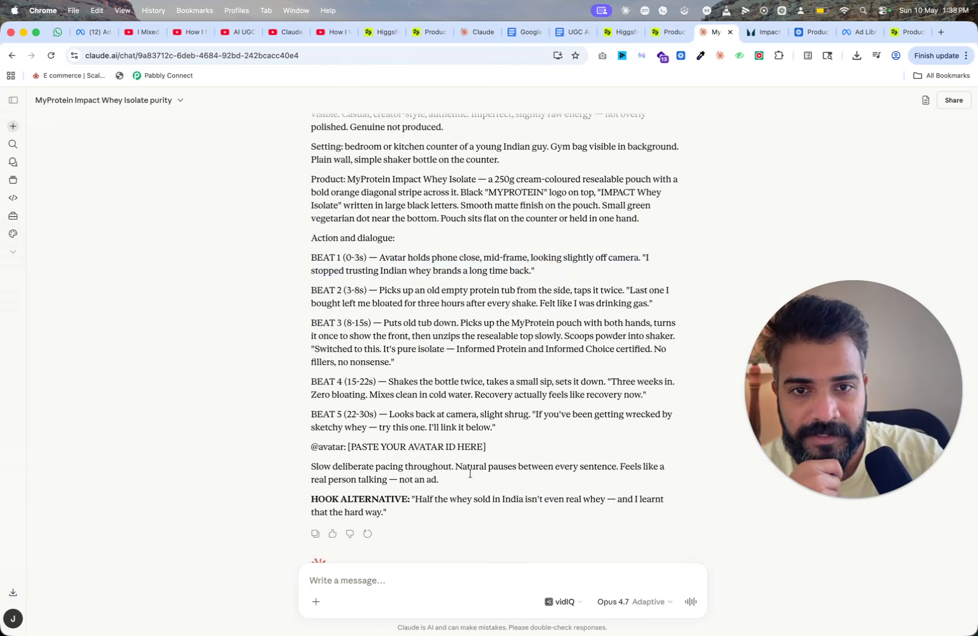
Ask Claude for a Hinglish version by sending "i want this in hinglish"
click(427, 586)
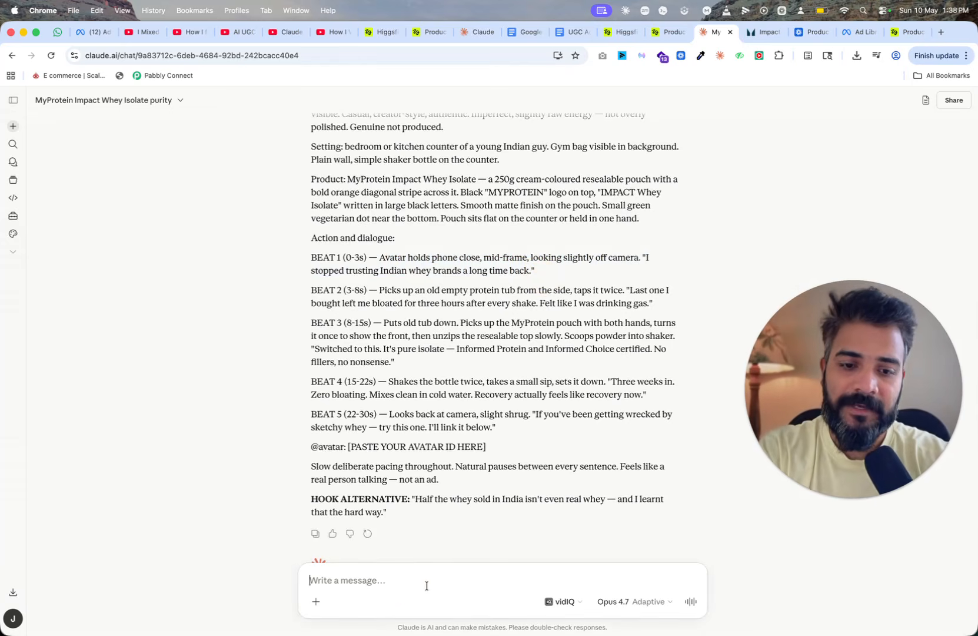
text(i want this i)
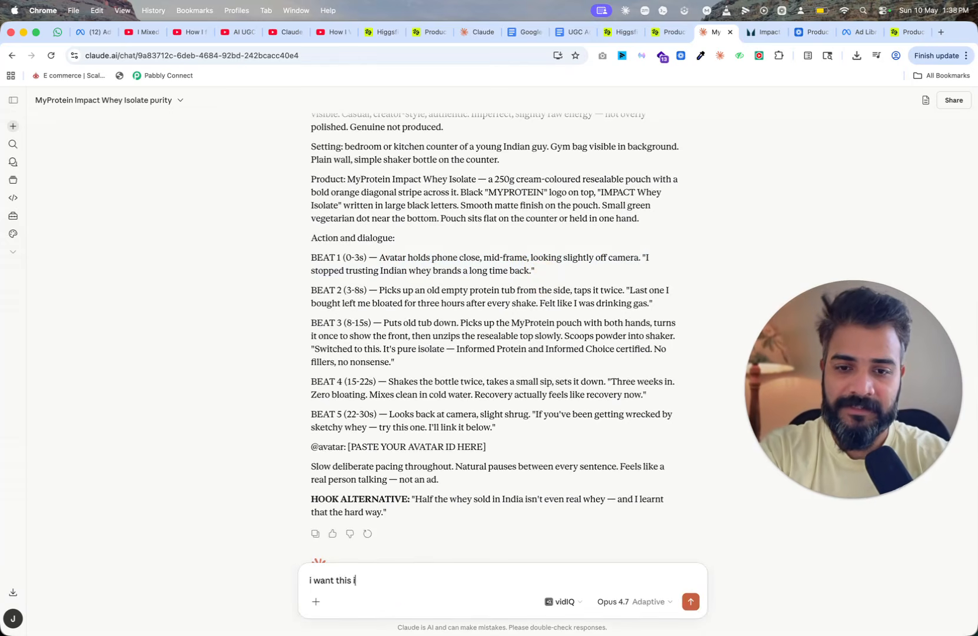
text(n hinglish)
key(Return)
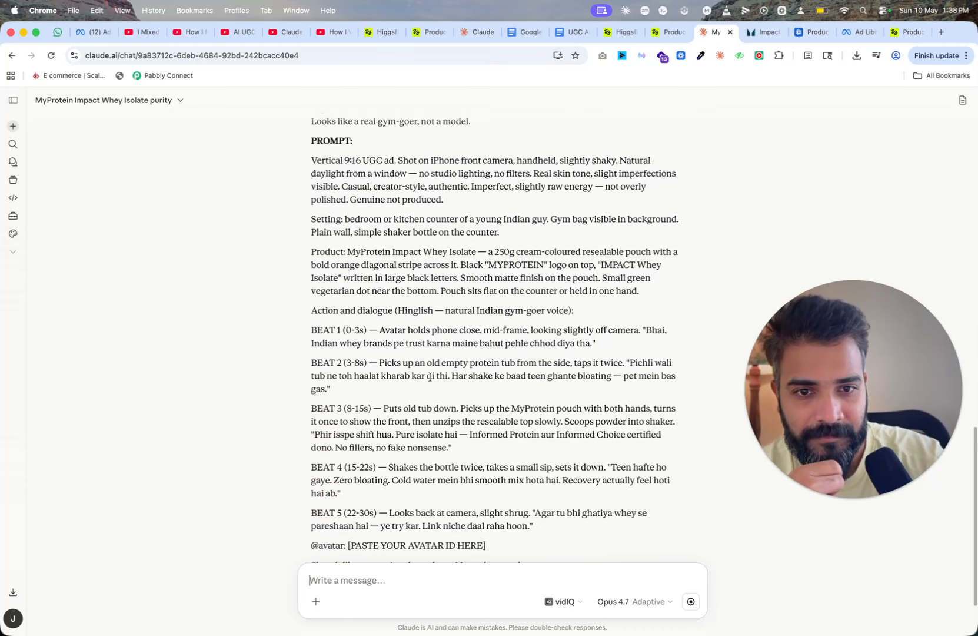
Review the Hinglish script in Claude's reply, covering the setting, product description, all five dialogue beats and the alternative hook
drag(380, 363, 513, 364)
click(389, 375)
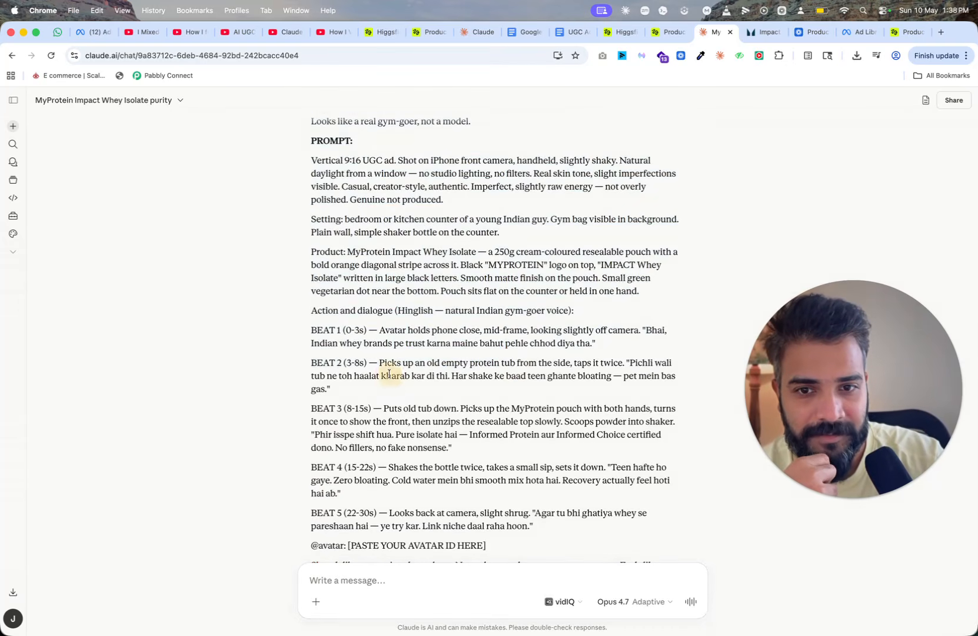
drag(326, 376, 427, 376)
click(453, 392)
scroll(451, 392, down, 1)
scroll(493, 365, down, 1)
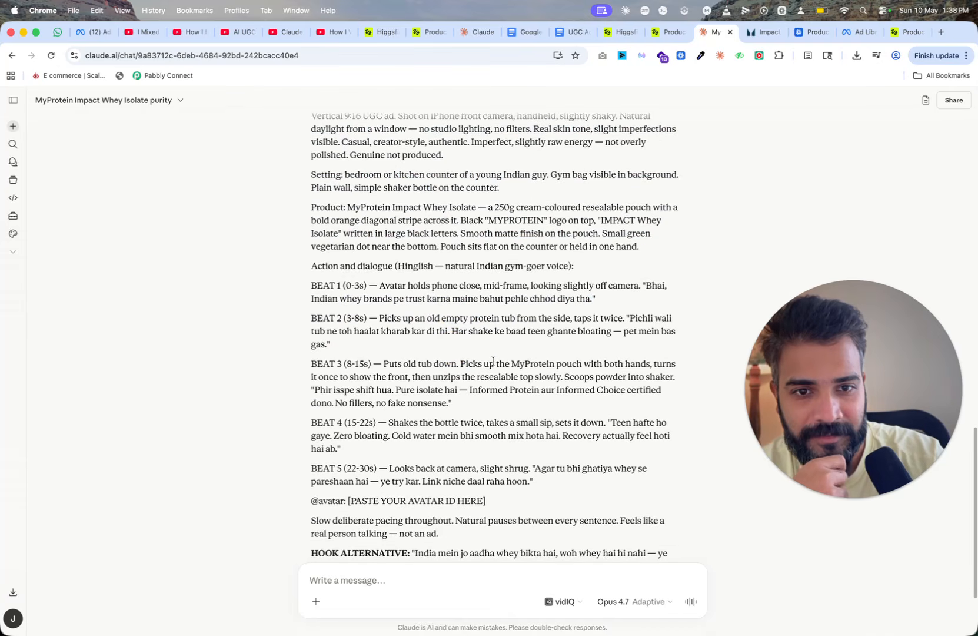
scroll(493, 361, down, 3)
scroll(440, 322, up, 6)
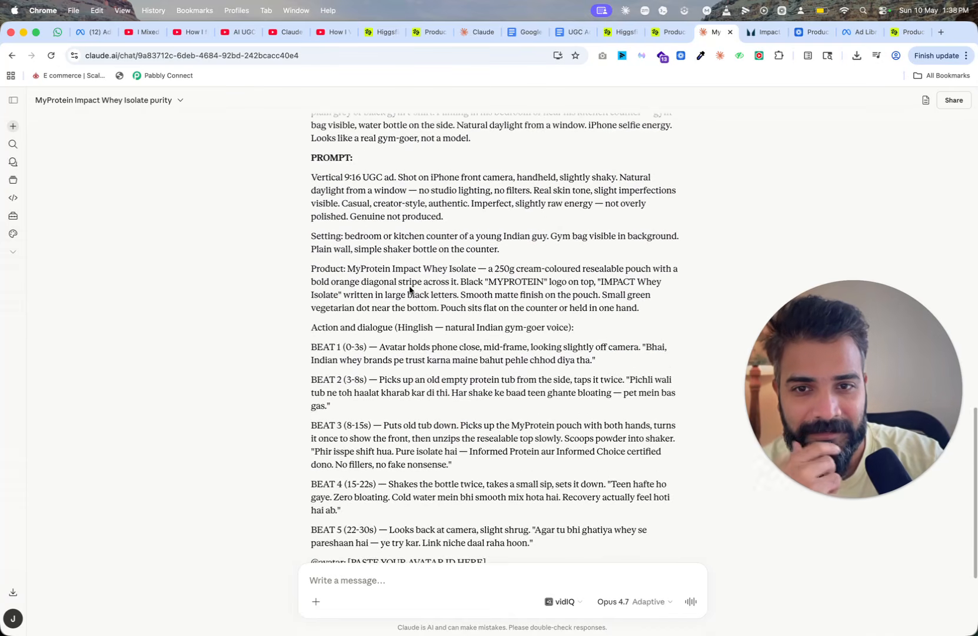
scroll(405, 398, down, 5)
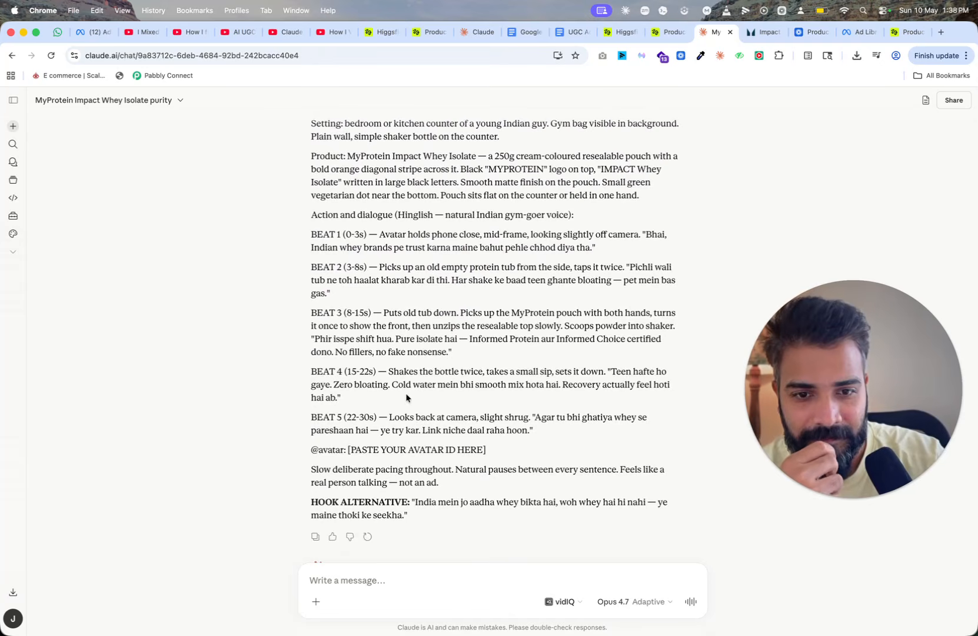
scroll(406, 392, up, 1)
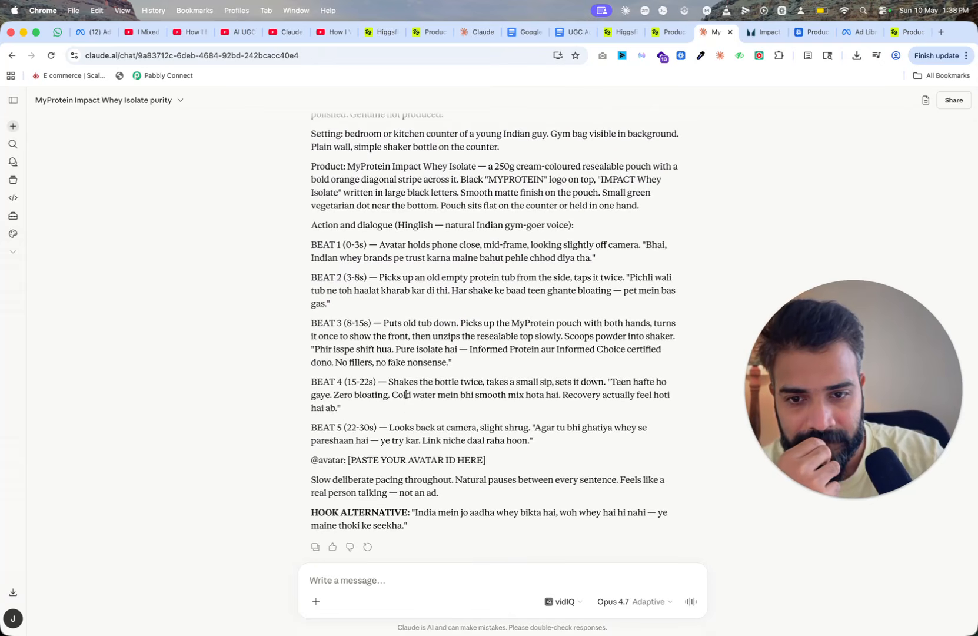
Copy the Hinglish prompt from Claude's reply, down to the pacing note, and paste it into the Higgsfield Marketing Studio ad prompt
scroll(406, 395, up, 4)
drag(312, 146, 540, 421)
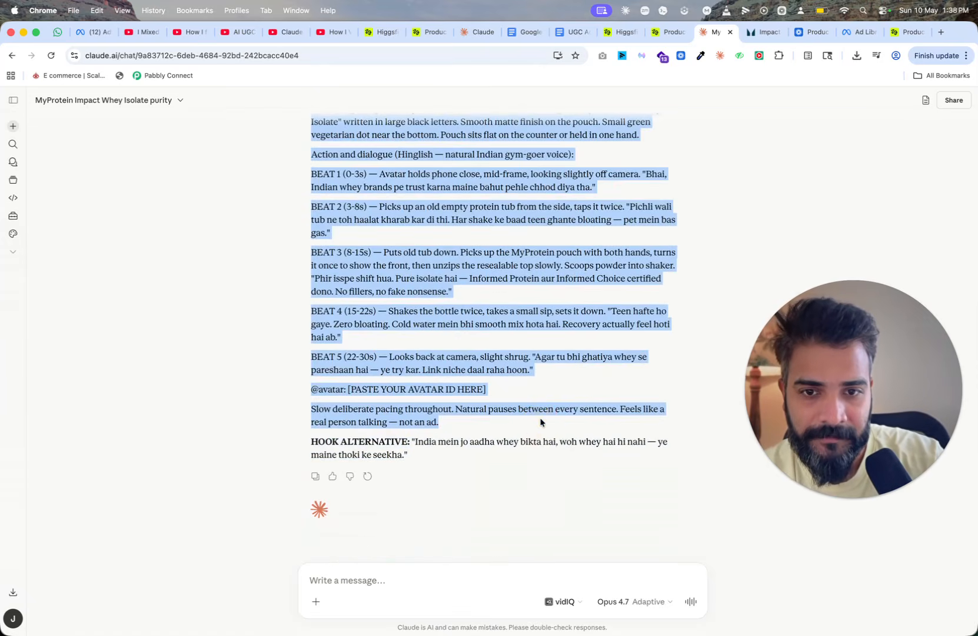
key(super+c)
scroll(538, 412, up, 10)
click(535, 380)
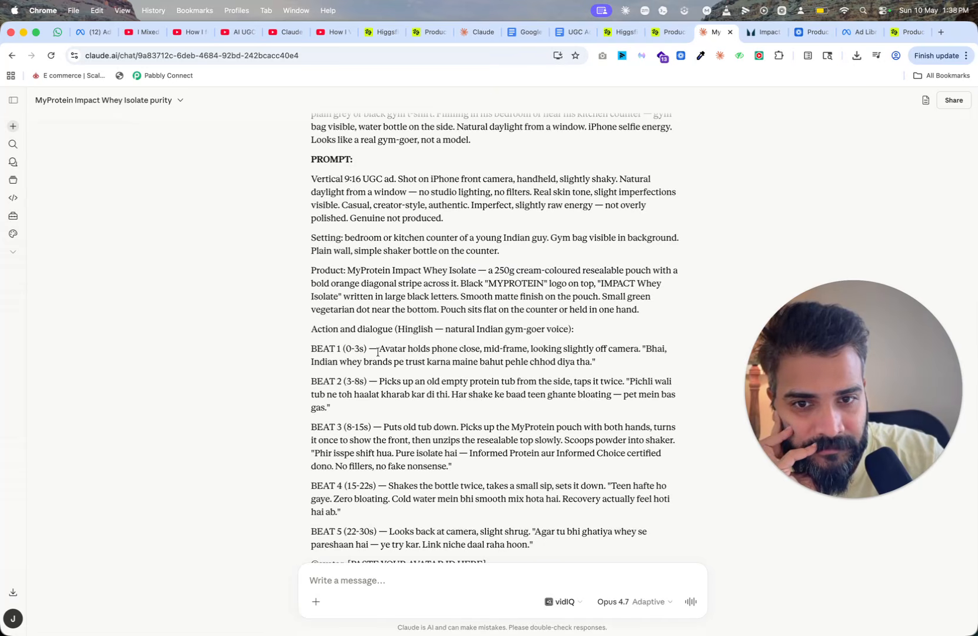
scroll(474, 372, down, 2)
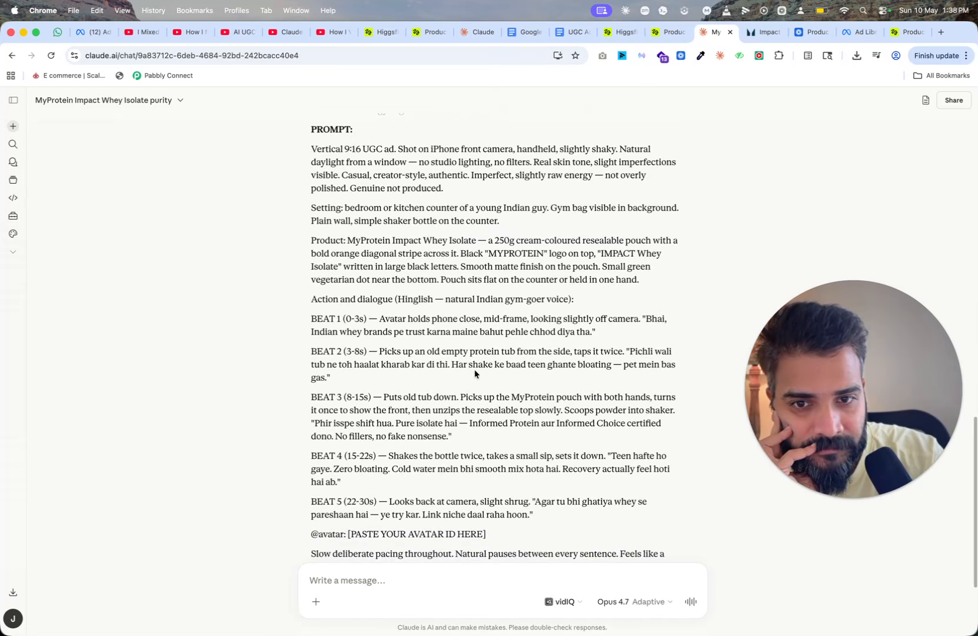
scroll(475, 369, down, 3)
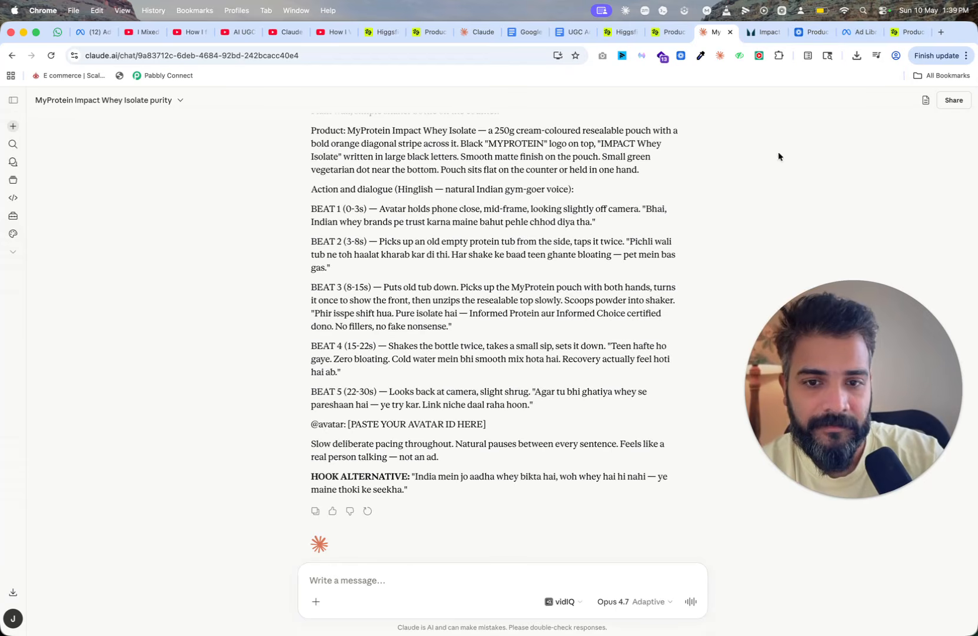
click(903, 33)
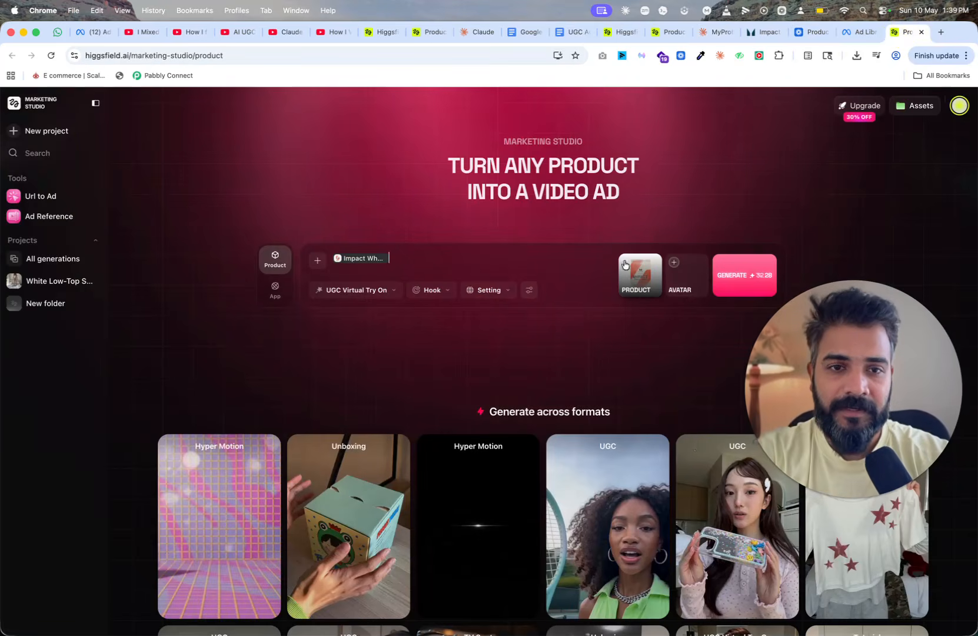
key(super+v)
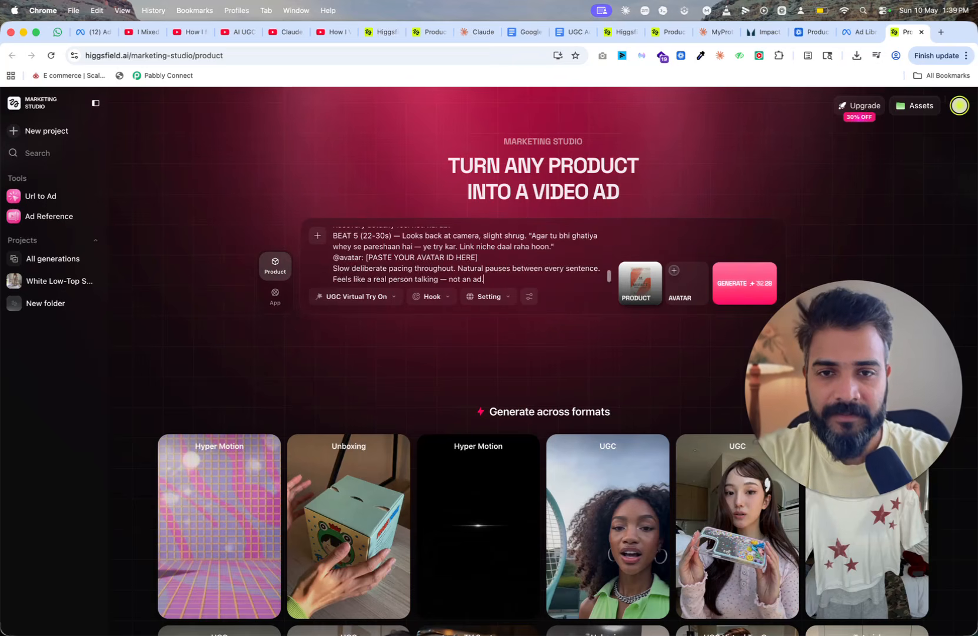
scroll(435, 264, up, 1)
drag(478, 274, 323, 274)
key(BackSpace)
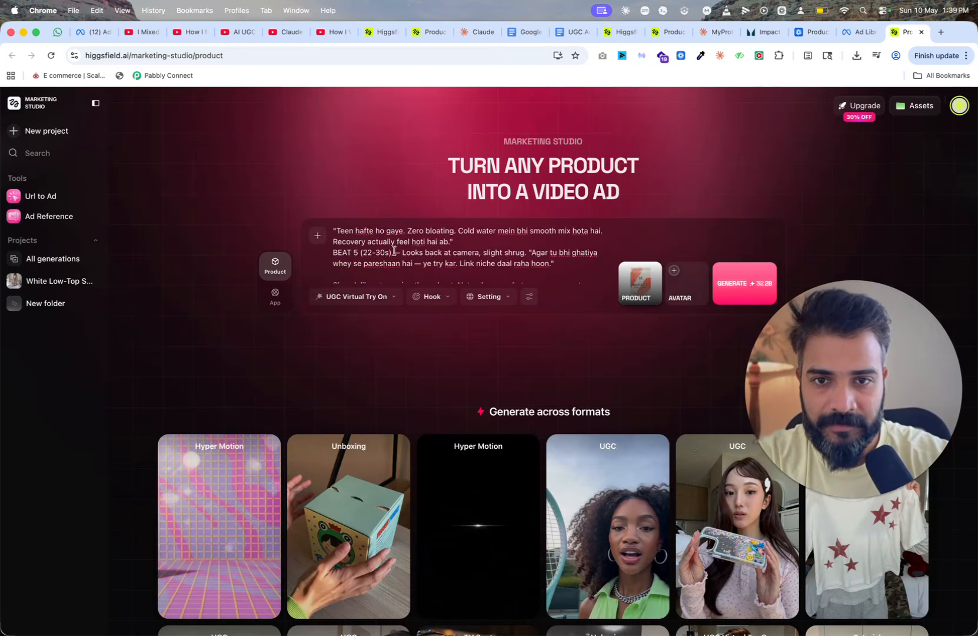
scroll(377, 253, down, 3)
click(499, 277)
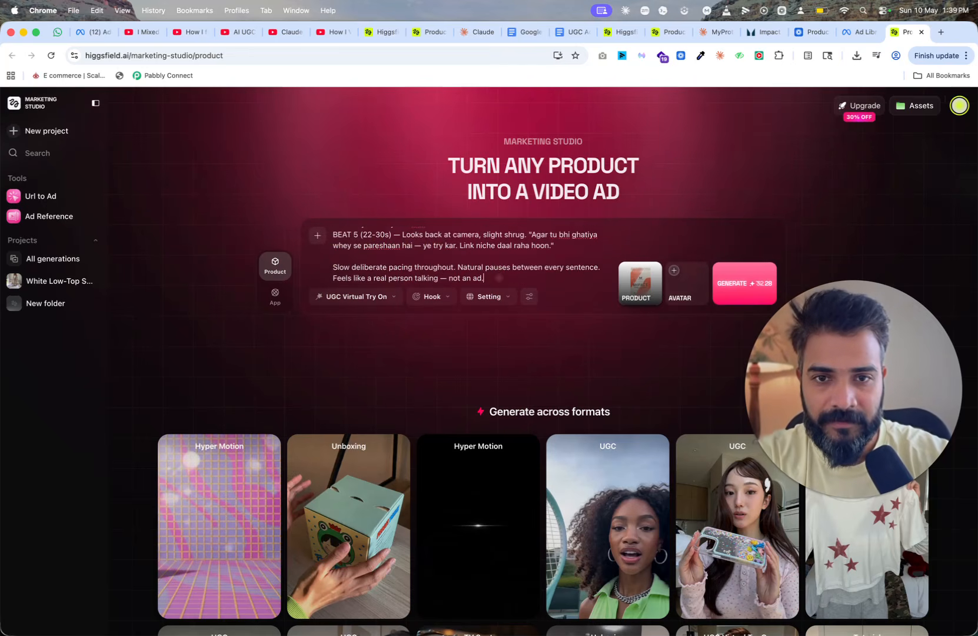
key(Return)
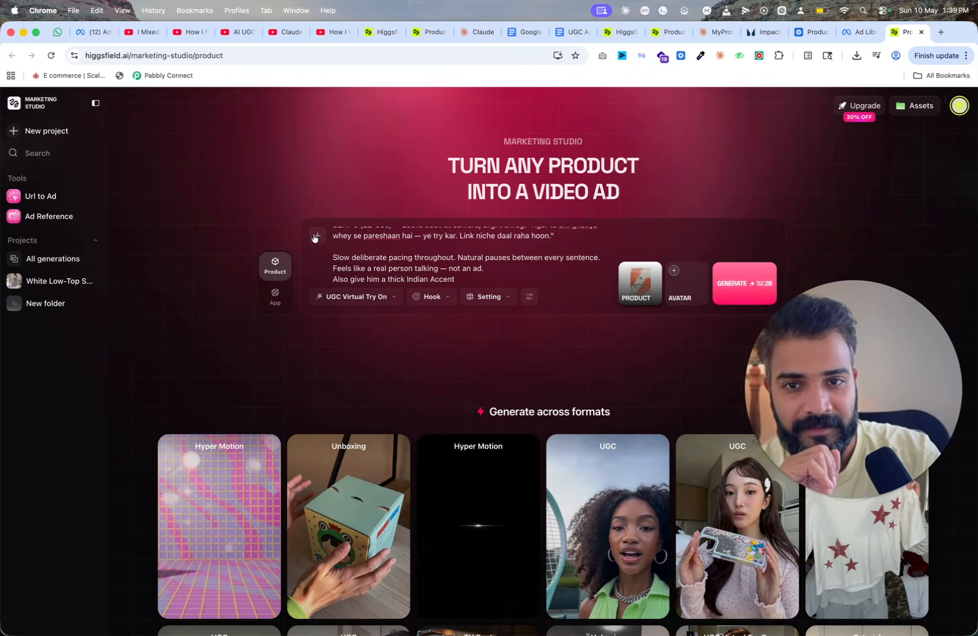
Open the new avatar dialog from the avatar selection
click(675, 274)
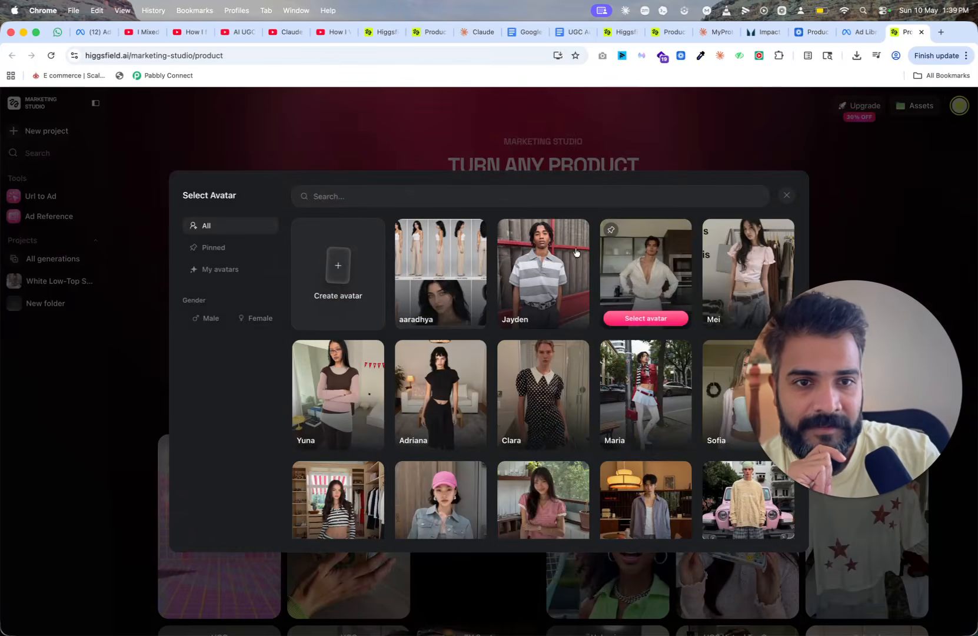
click(341, 268)
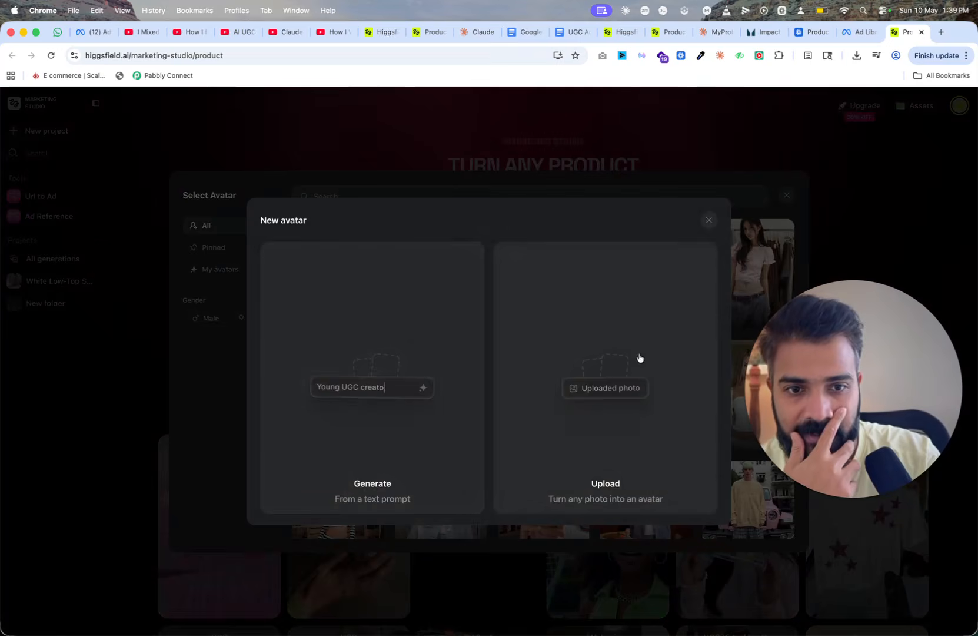
mouse_move(4, 47)
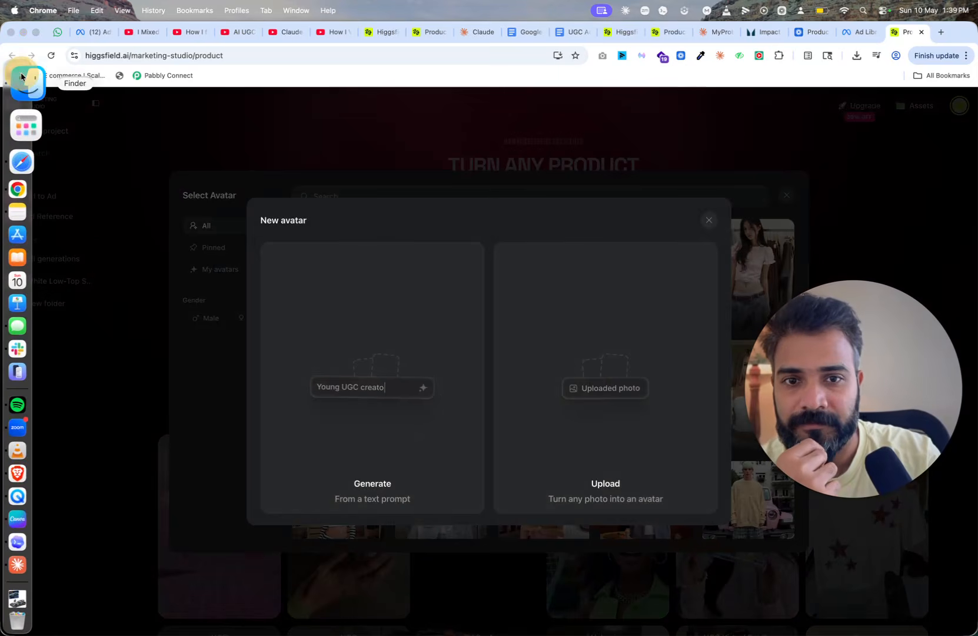
click(21, 75)
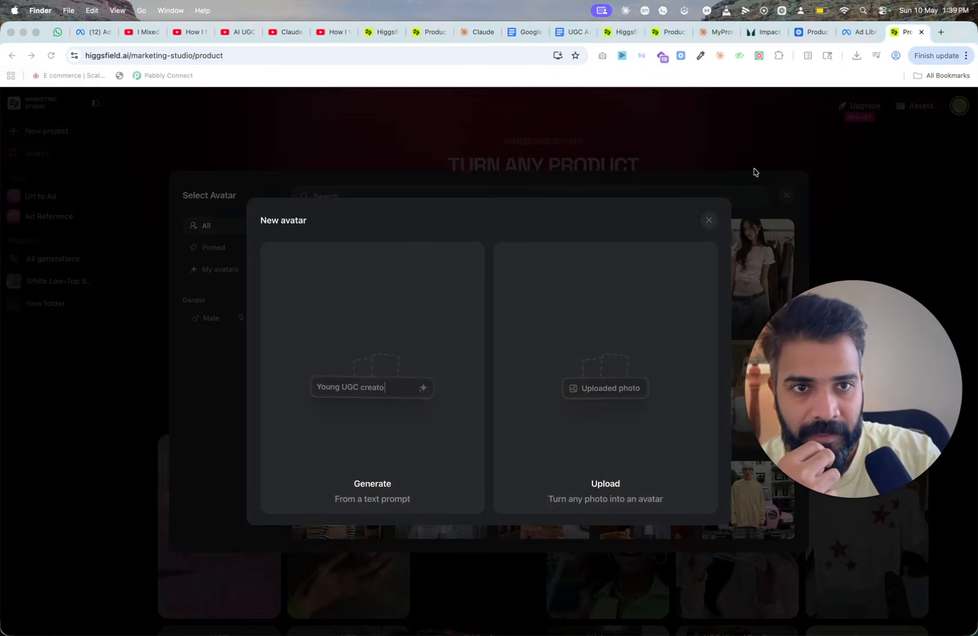
click(196, 133)
Copy the avatar description from the Hinglish reply in Claude and open ChatGPT in a new tab
click(717, 31)
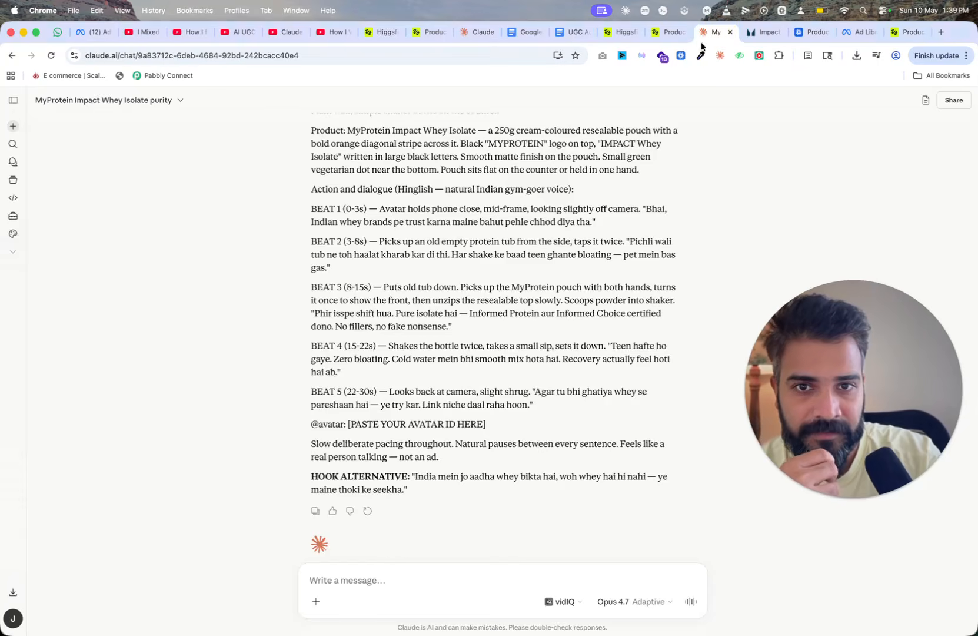
scroll(494, 174, up, 8)
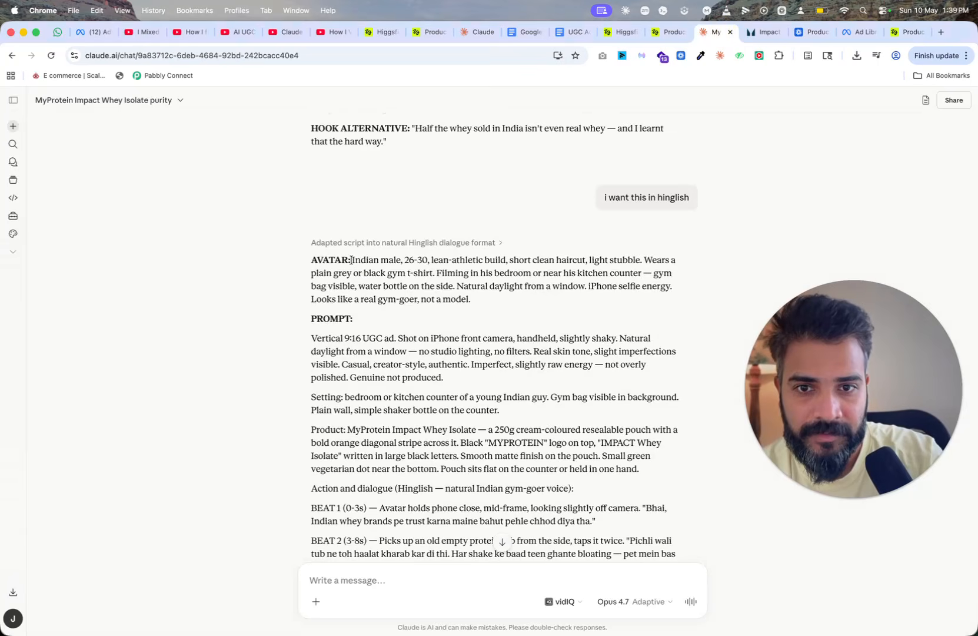
drag(352, 261, 507, 301)
key(super+c)
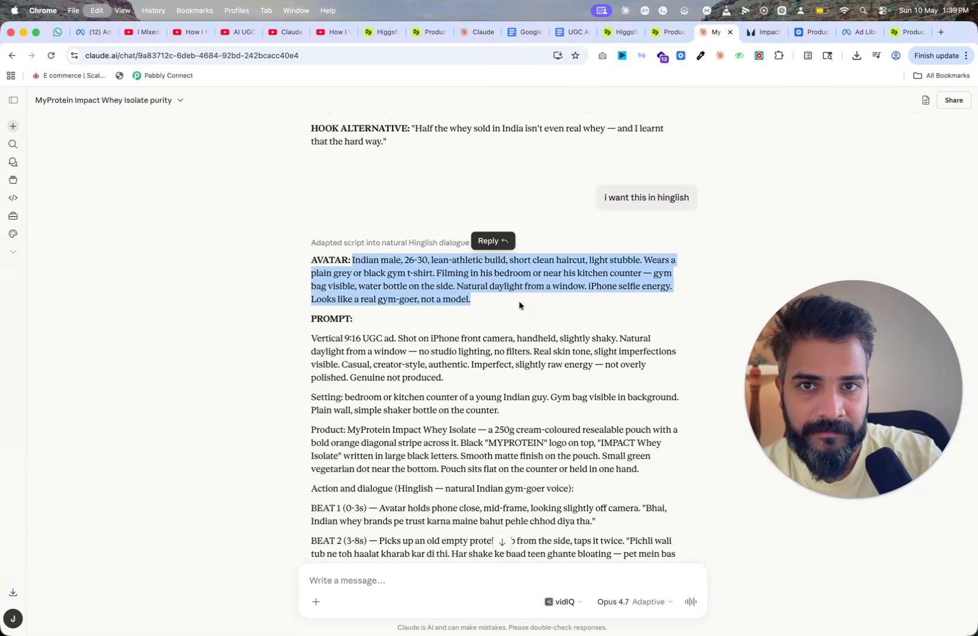
click(942, 31)
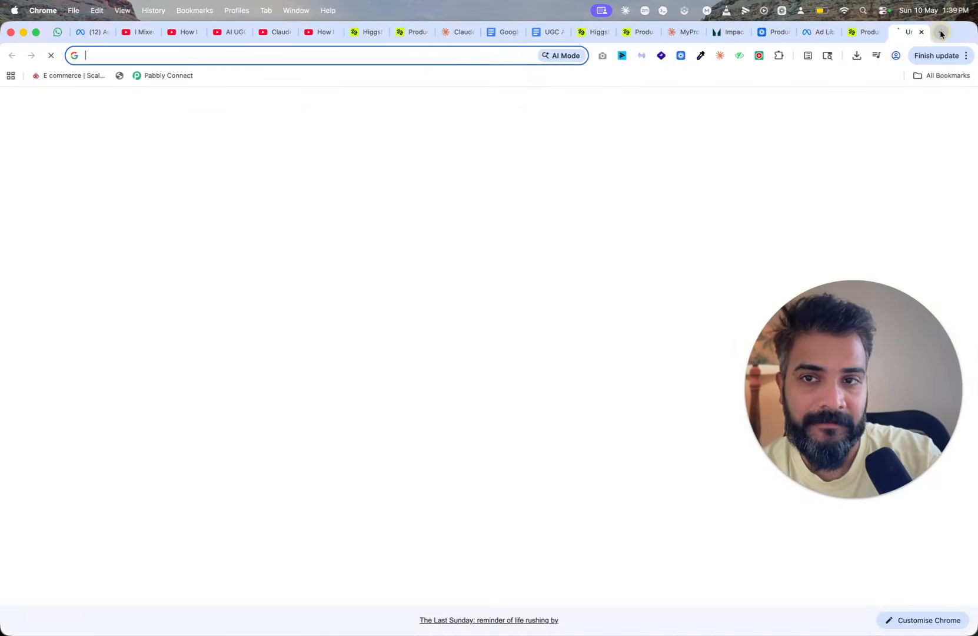
text(cha)
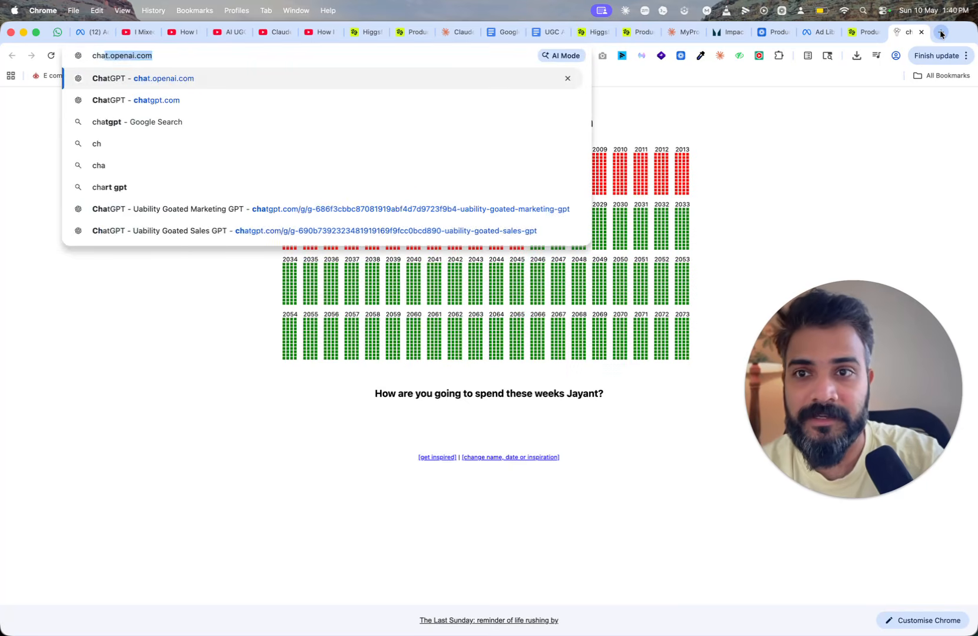
key(Return)
Reselect the avatar description in Claude and open the "AI Character Creation" chat in ChatGPT
click(700, 35)
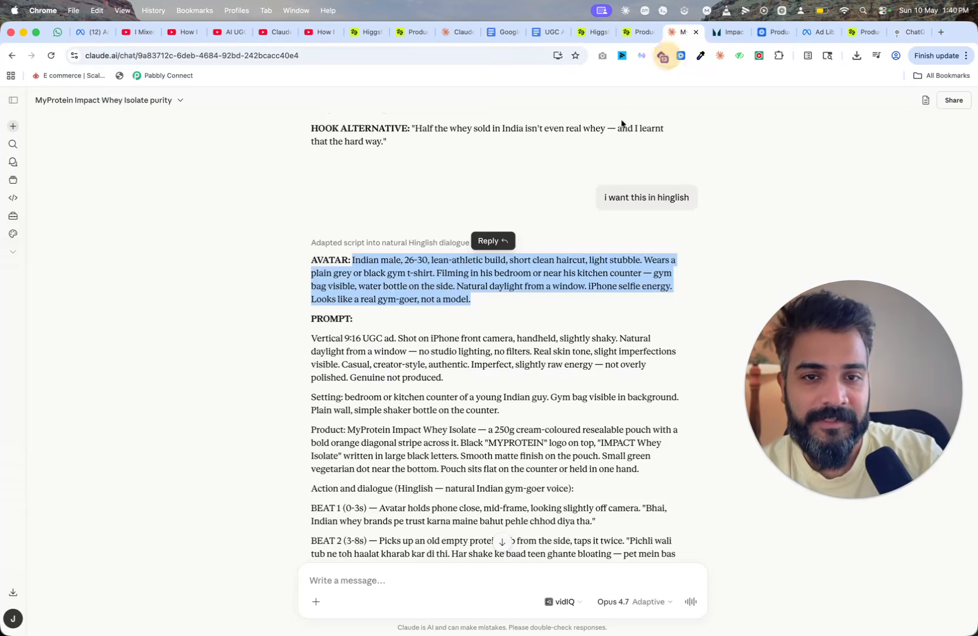
click(352, 259)
drag(352, 259, 491, 304)
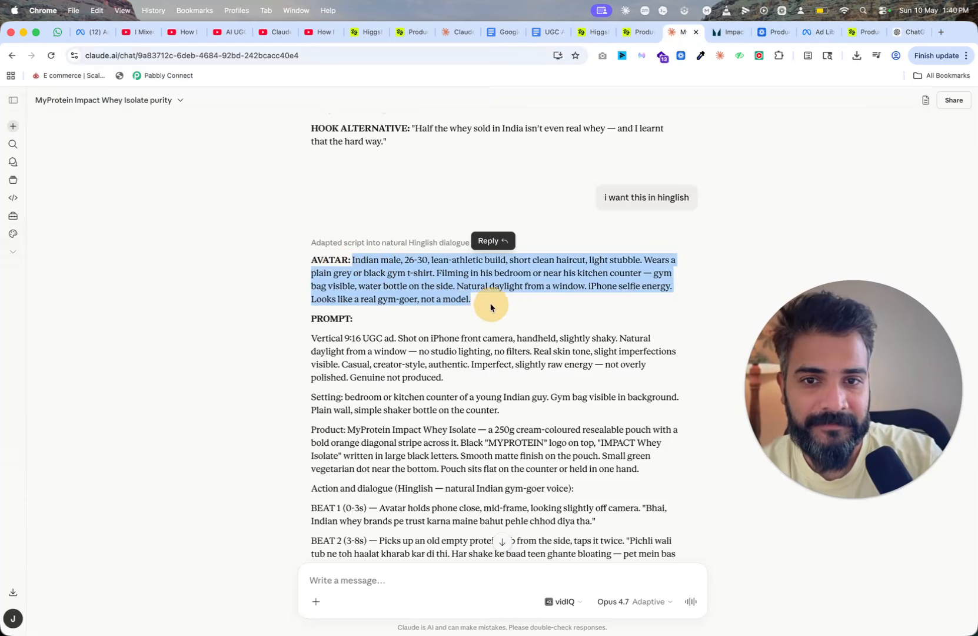
click(911, 34)
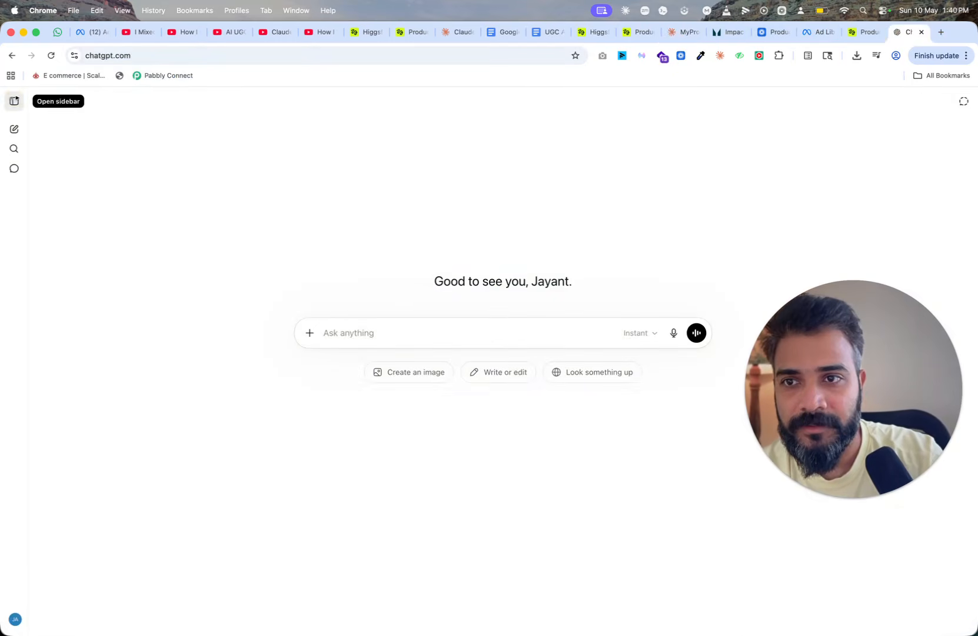
click(13, 101)
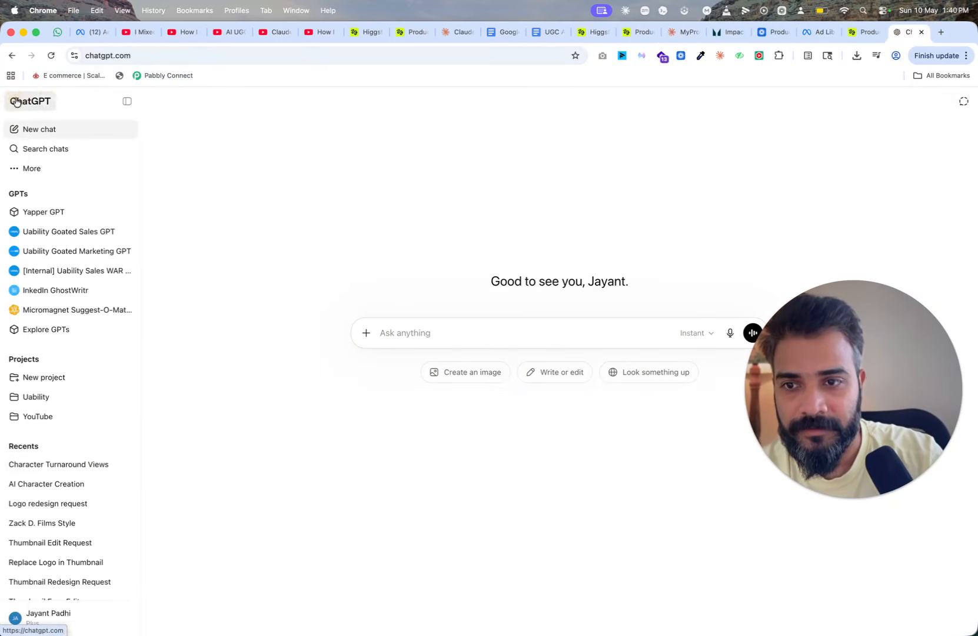
click(72, 485)
click(127, 102)
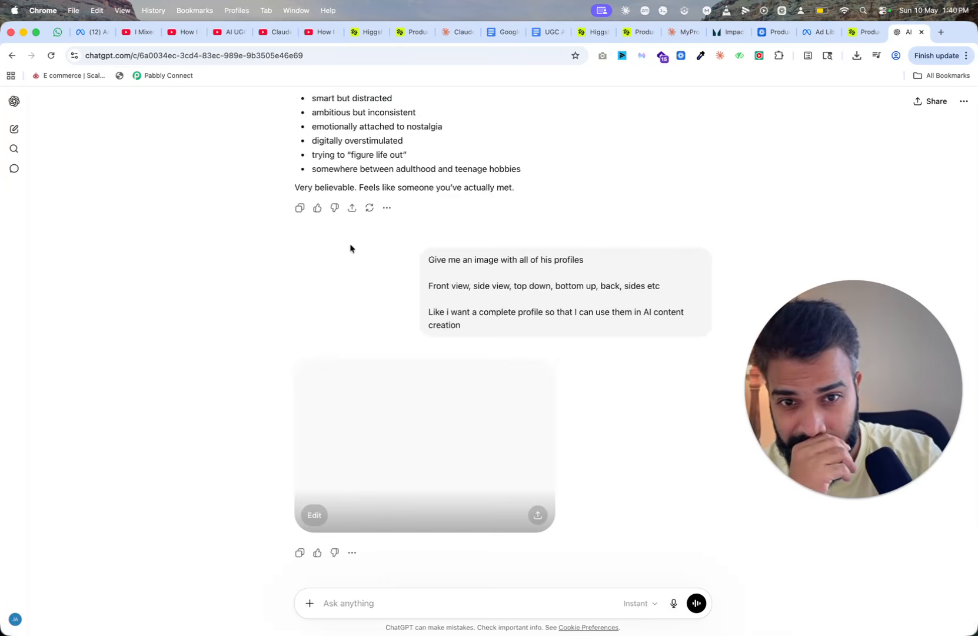
Paste the avatar description into the ChatGPT message and put "Give me this 9:16 image" above it, separated by a blank line
key(super+v)
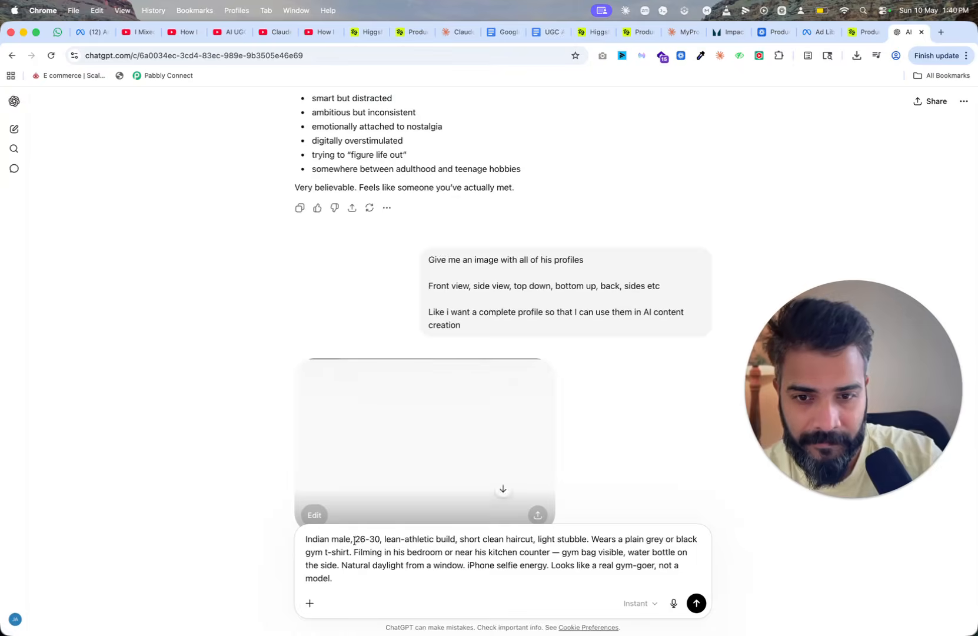
key(super+a)
key(Left)
text(Give me )
text(this 9:1)
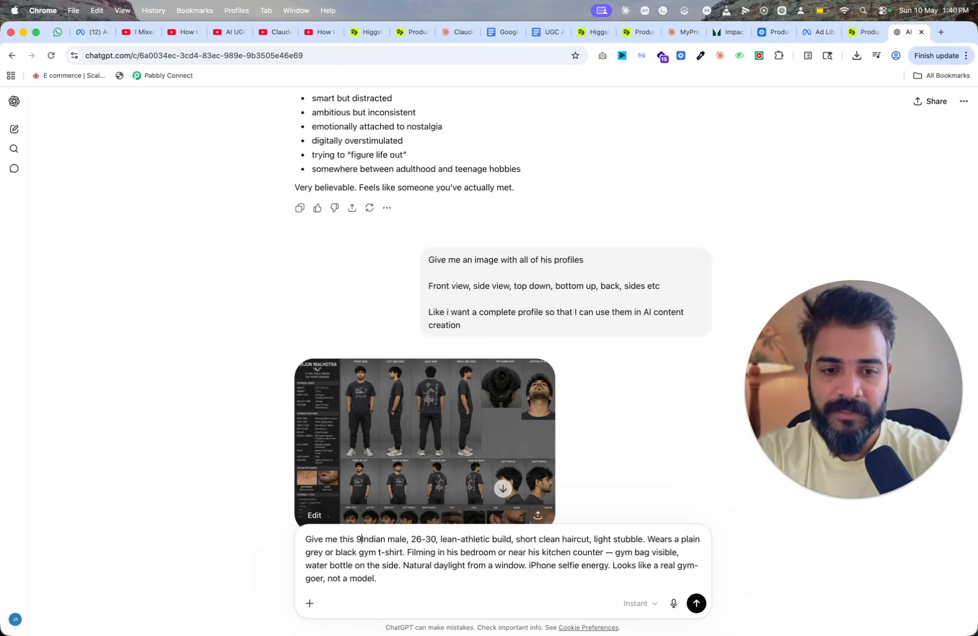
text(6 image)
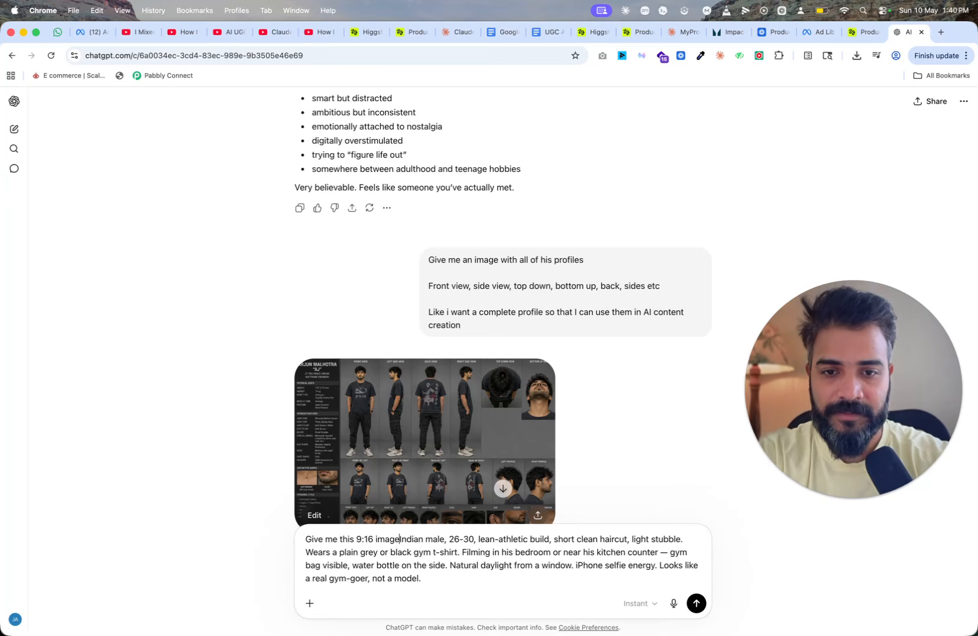
key(shift+Return)
key(shift+Return)
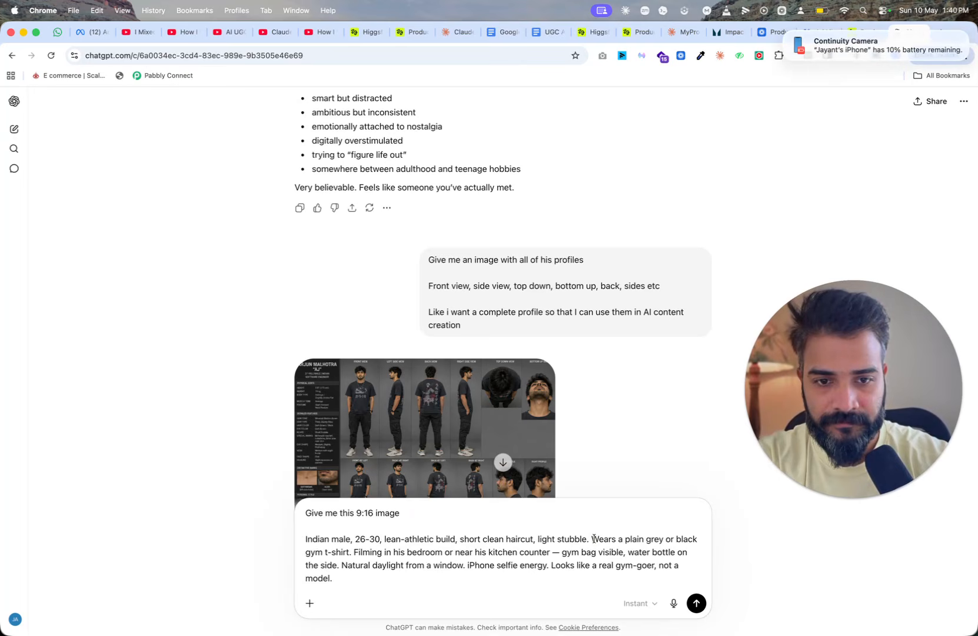
Remove the sentence on age, build and hair from the message and add "of" plus the character's name from the overview after "image"
drag(591, 539, 83, 537)
key(BackSpace)
scroll(189, 408, up, 10)
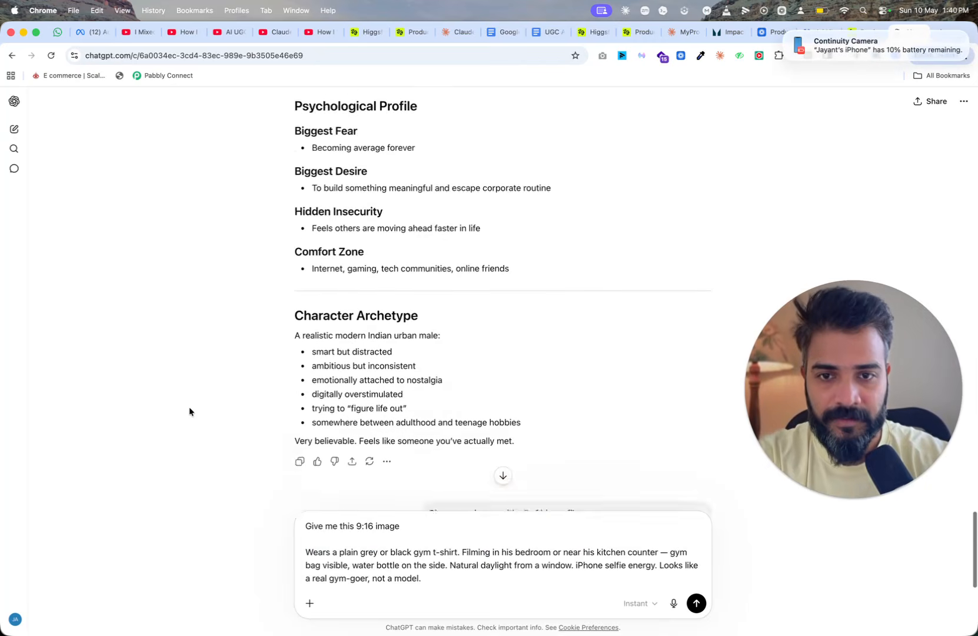
scroll(189, 406, up, 15)
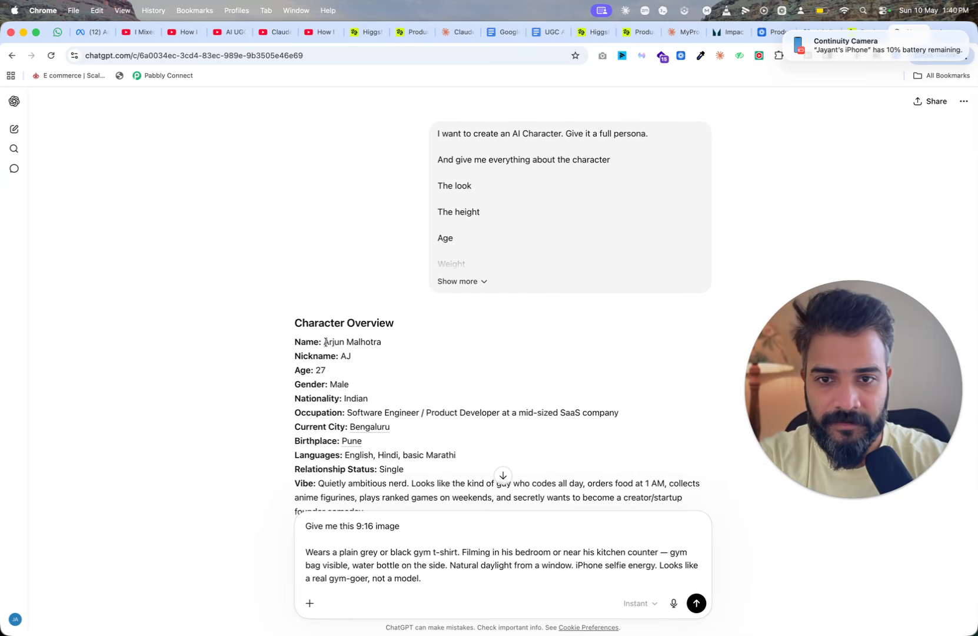
drag(324, 342, 437, 345)
click(429, 524)
text(of)
key(super+v)
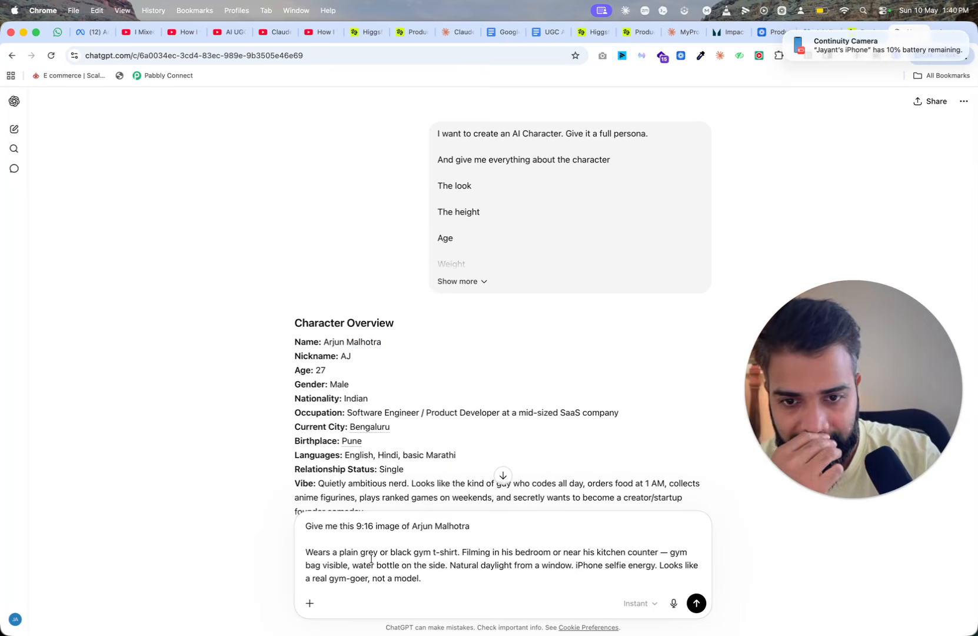
Add the line "Wears a sleeveless gym tshirt" below the avatar description, separated by a blank line
click(462, 552)
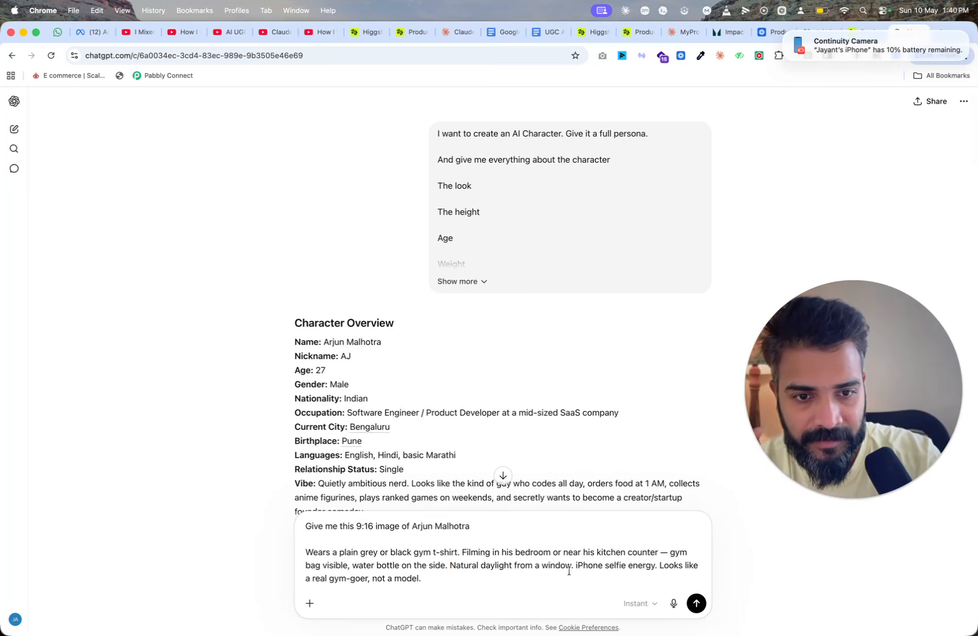
key(shift+Return)
key(shift+Return)
text(Wears a slee)
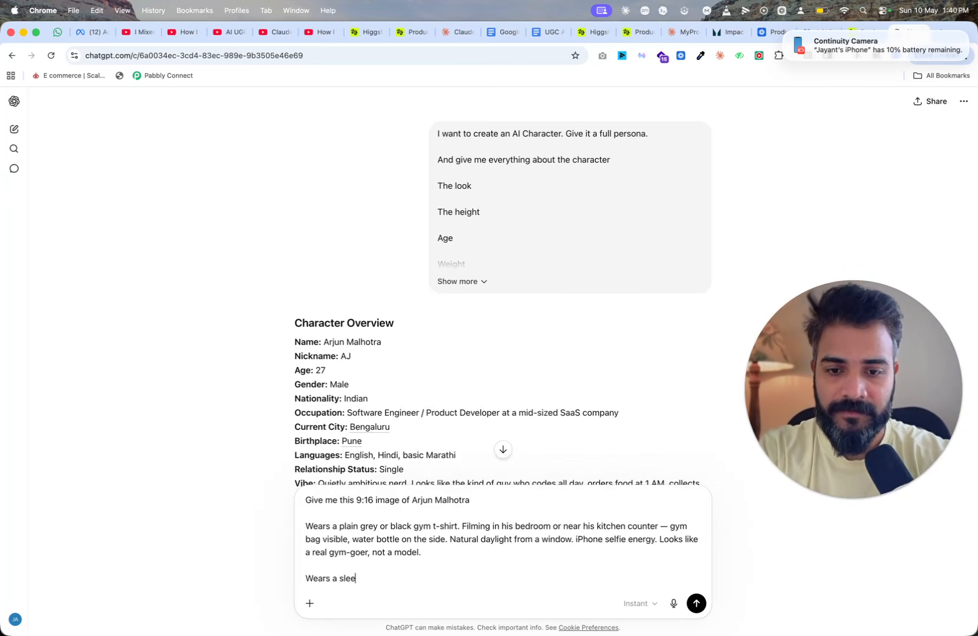
text(veless gym tsh)
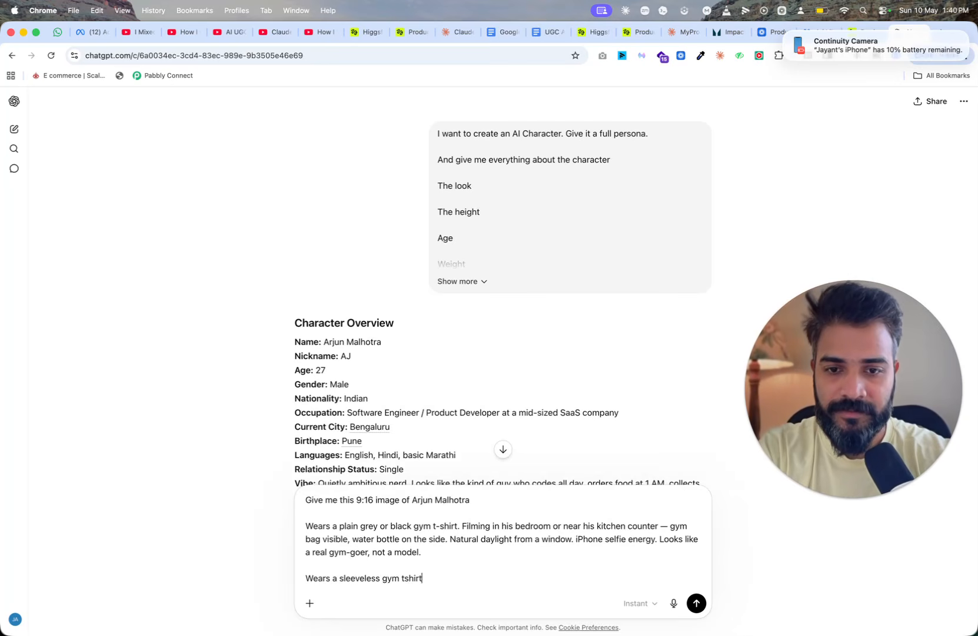
text(irt)
key(shift+Return)
key(shift+Return)
key(BackSpace)
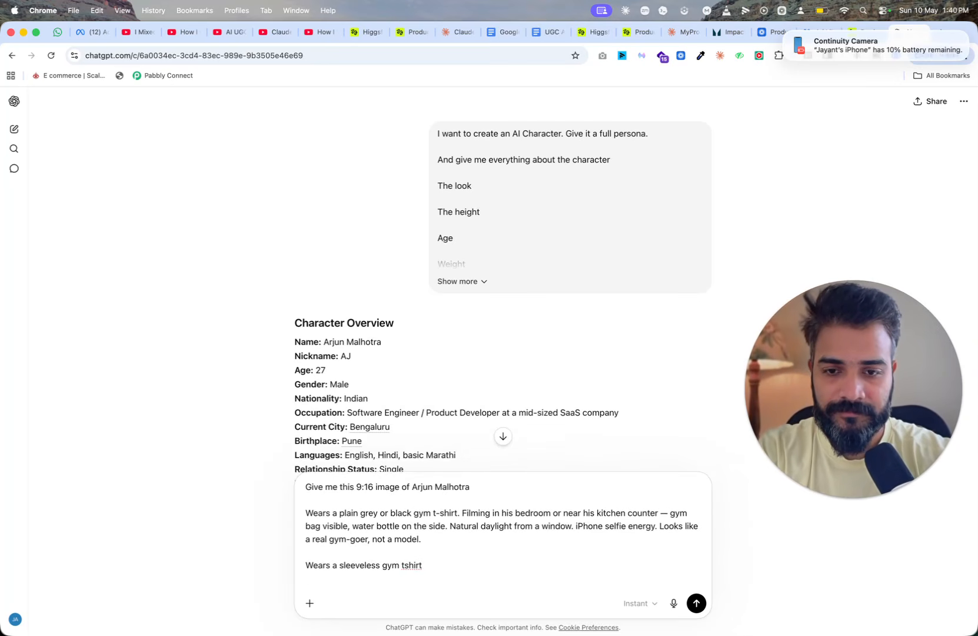
Add the lines "Toned body" and "Looks like a gym bro" to the message and send it
text(Toned b)
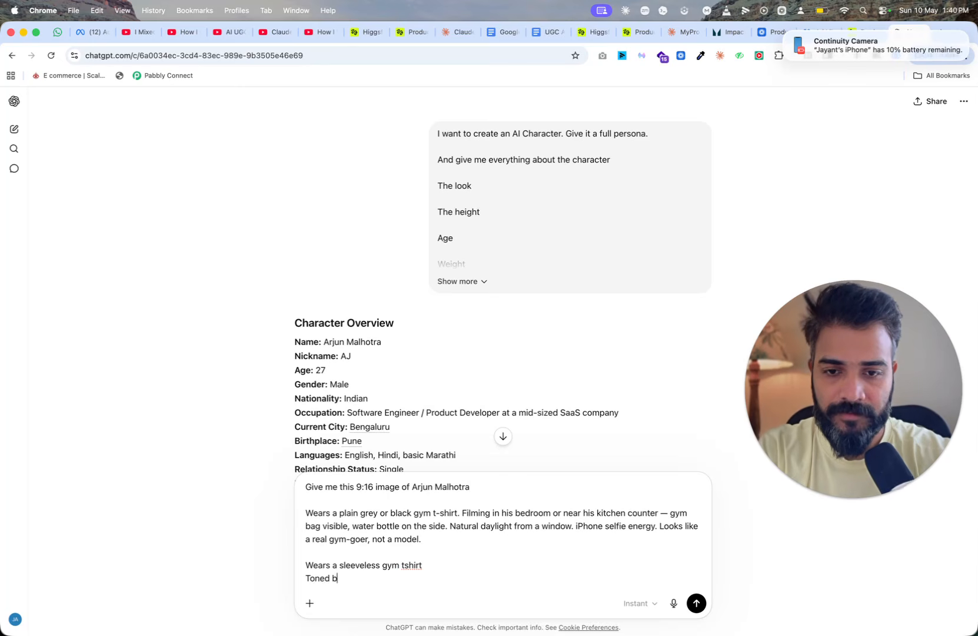
text(ody Looks)
key(shift+Return)
text(Looks l)
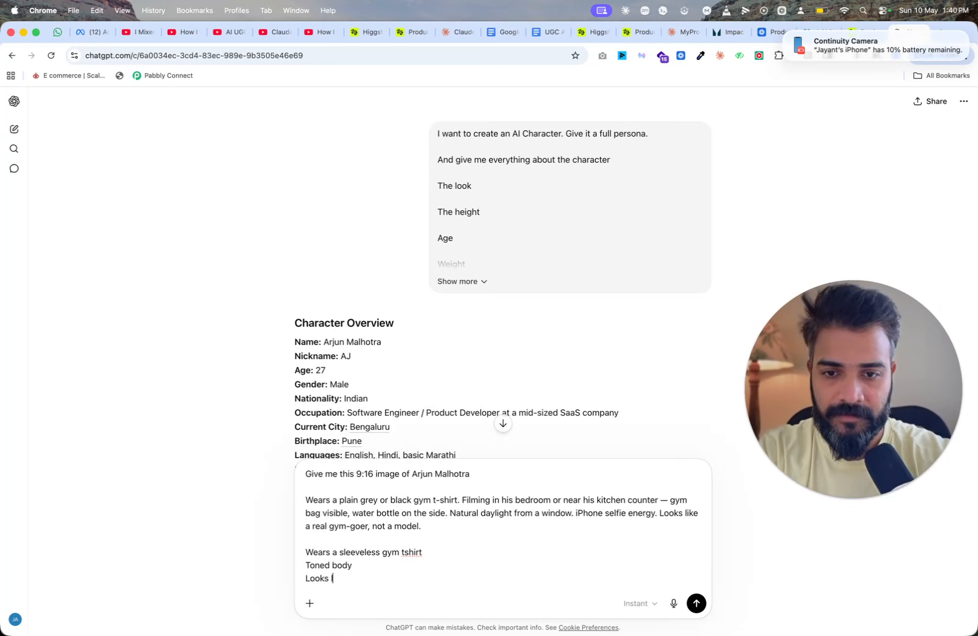
text(ike a gym bro)
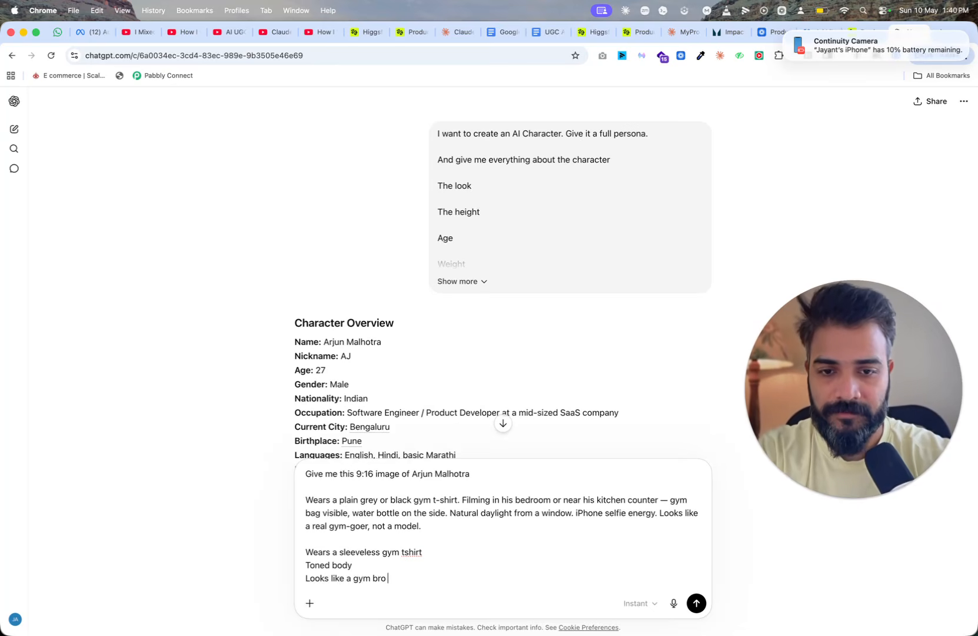
key(Return)
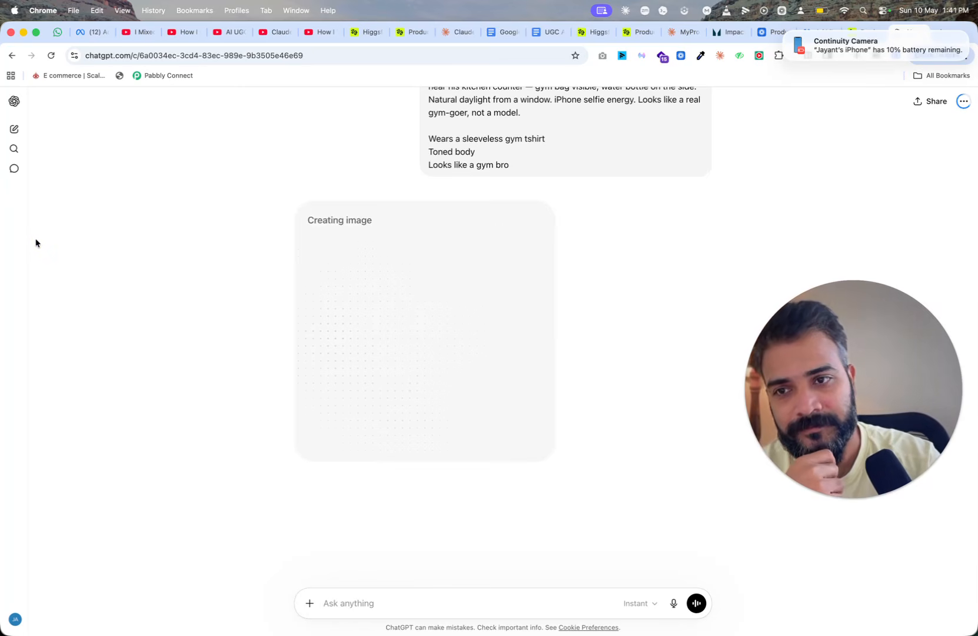
Examine the character reference sheet earlier in the chat at full size and return to the newly generated image
scroll(190, 206, up, 5)
scroll(195, 209, up, 3)
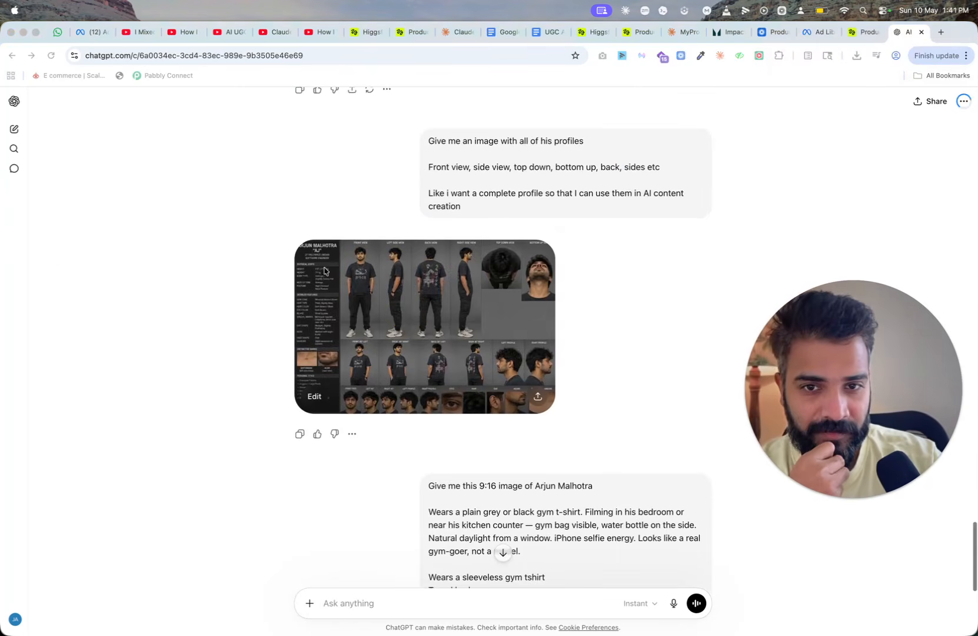
click(390, 289)
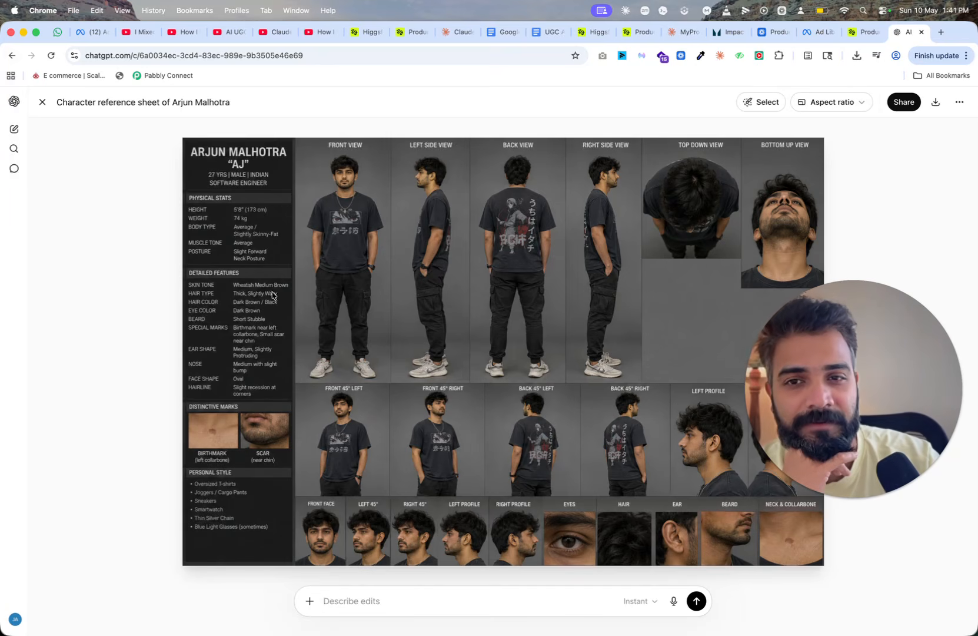
click(42, 102)
scroll(244, 316, down, 10)
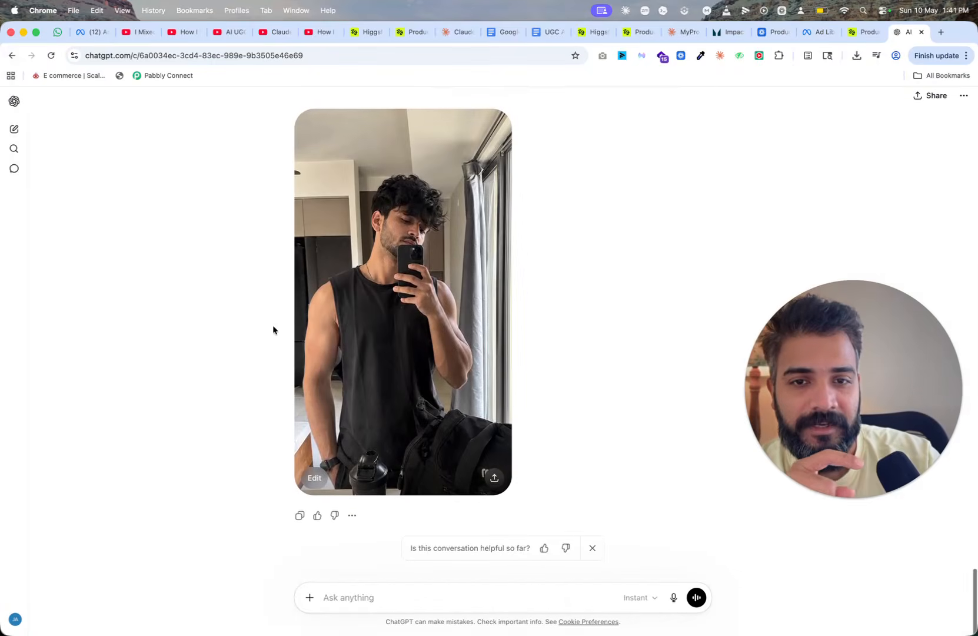
Download the generated mirror selfie from ChatGPT and switch back to Higgsfield Marketing Studio
click(426, 327)
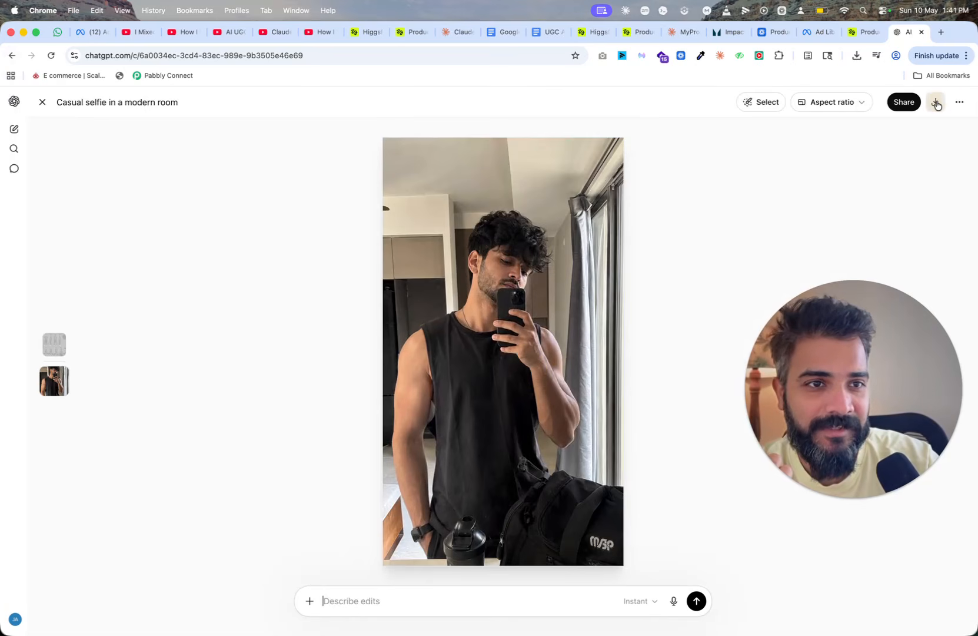
click(857, 55)
click(863, 34)
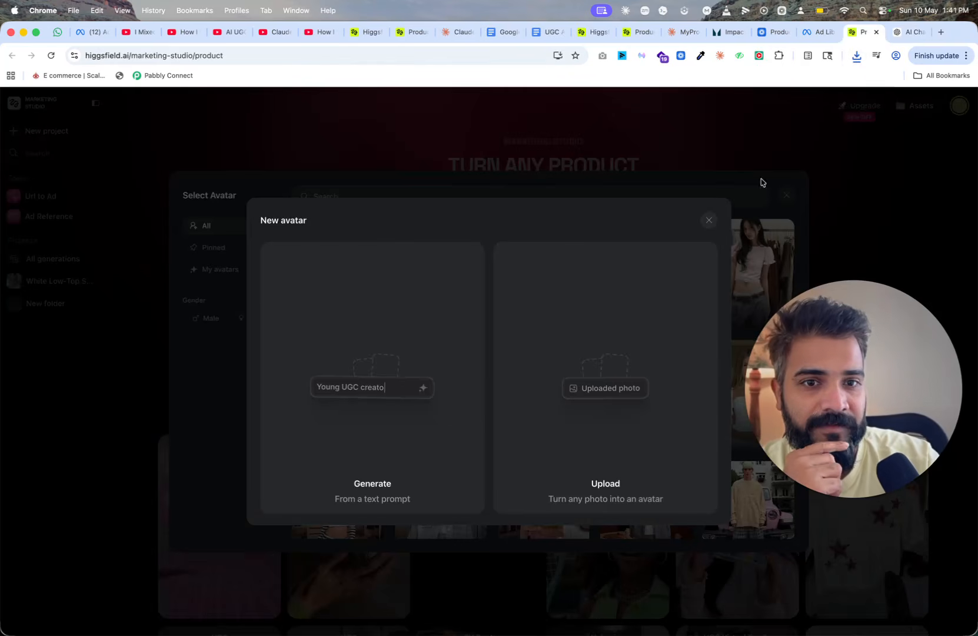
Upload "ChatGPT Image May 10, 2026, 01_41_53 PM.png" from Downloads as the new avatar's photo
click(857, 56)
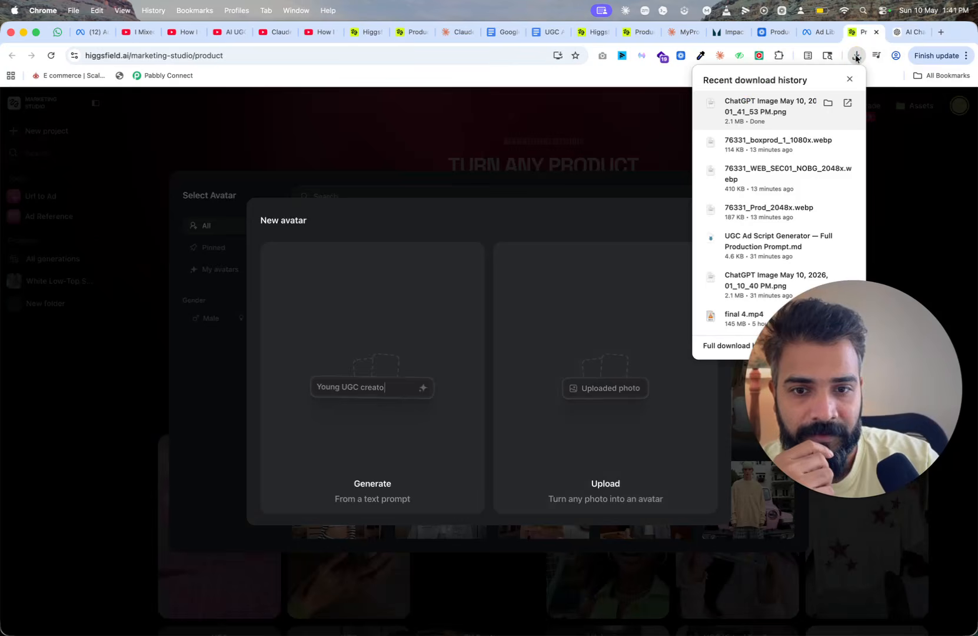
drag(616, 359, 617, 361)
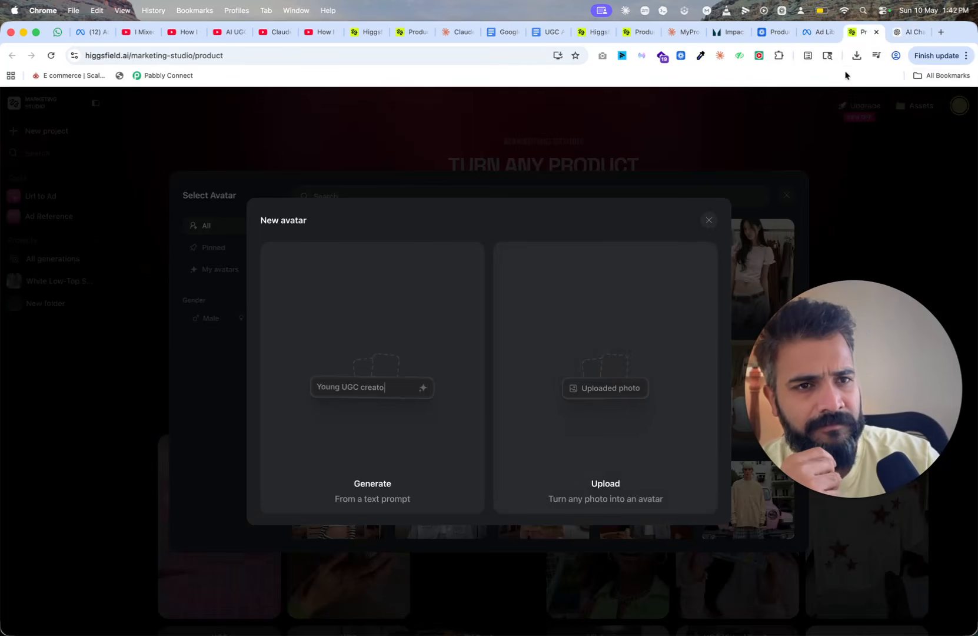
click(631, 376)
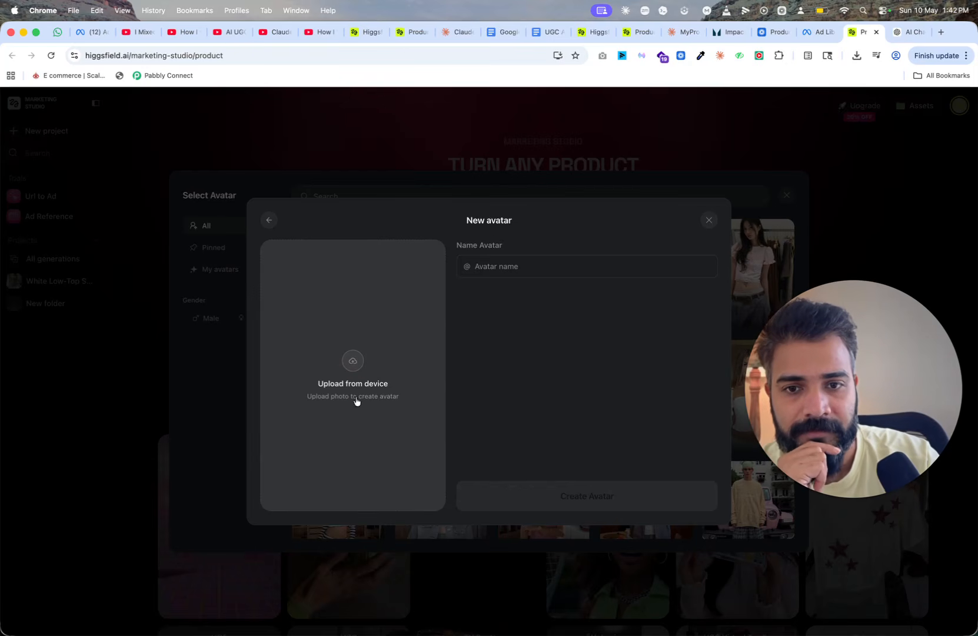
click(355, 362)
click(359, 255)
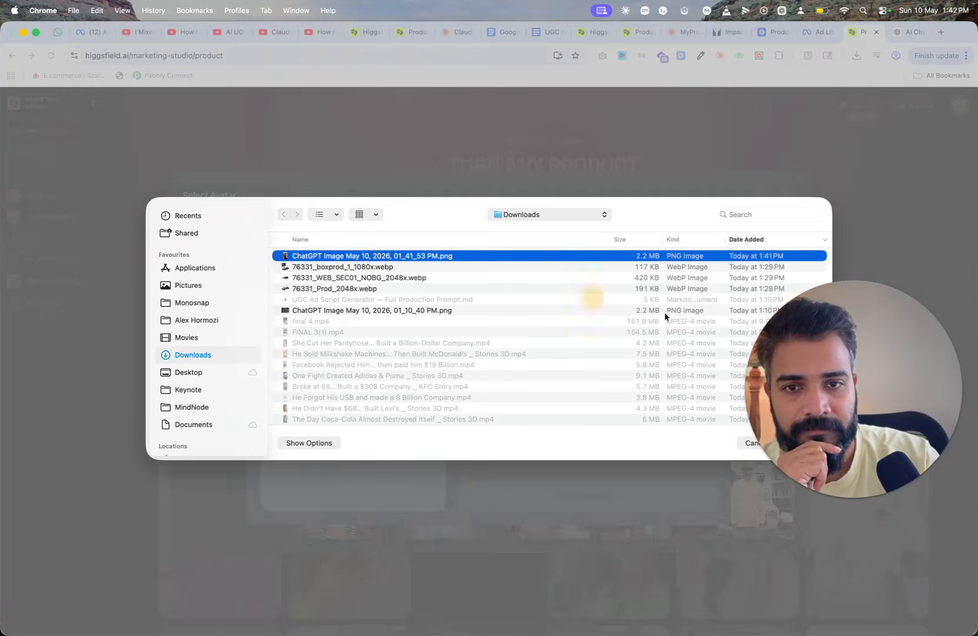
drag(893, 356, 497, 480)
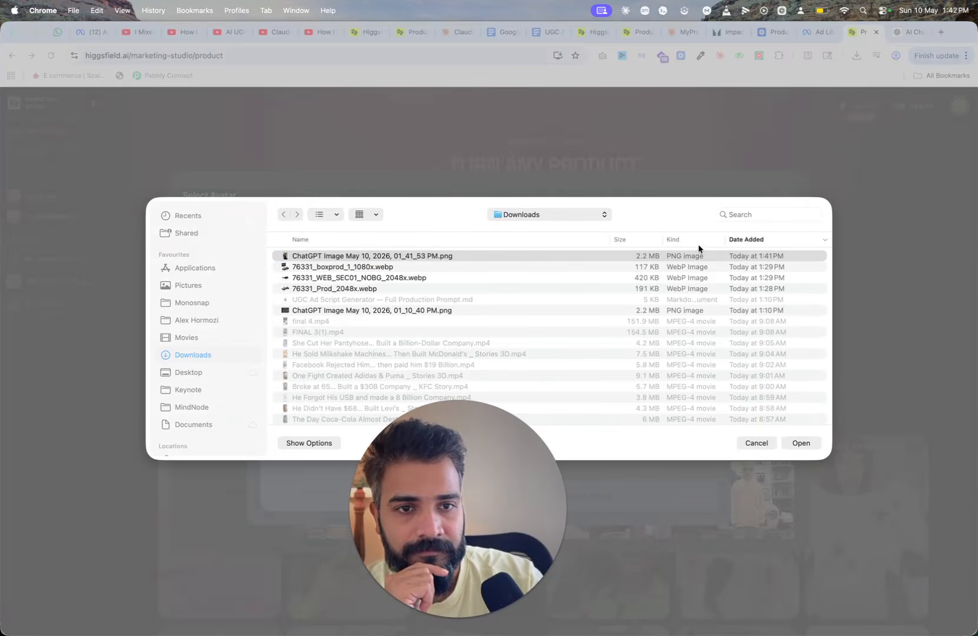
click(699, 260)
click(800, 443)
drag(489, 515, 842, 250)
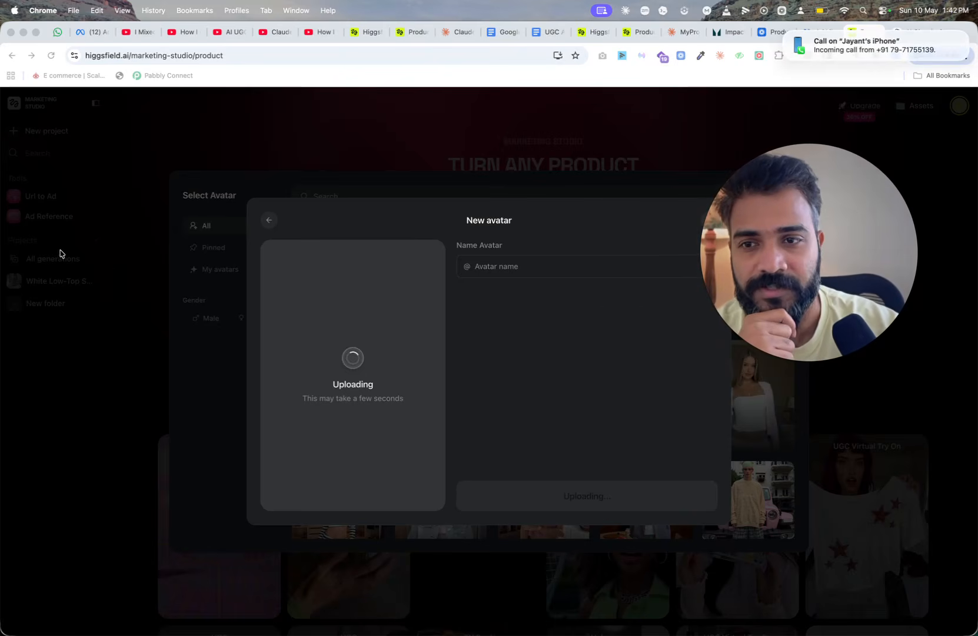
Create the avatar under the character's two-letter nickname and select it for the ad
click(520, 266)
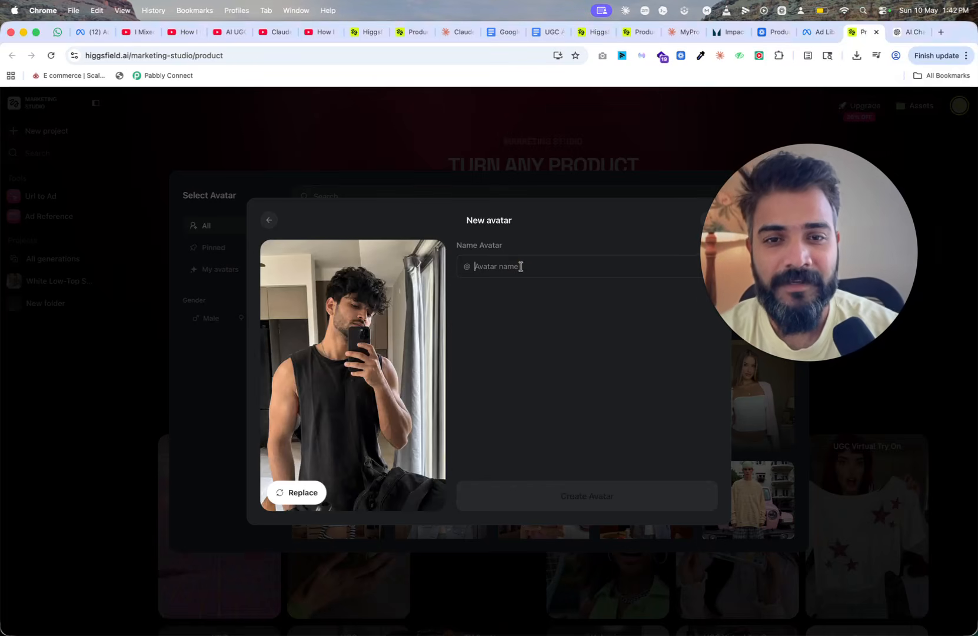
text(AJ)
click(591, 491)
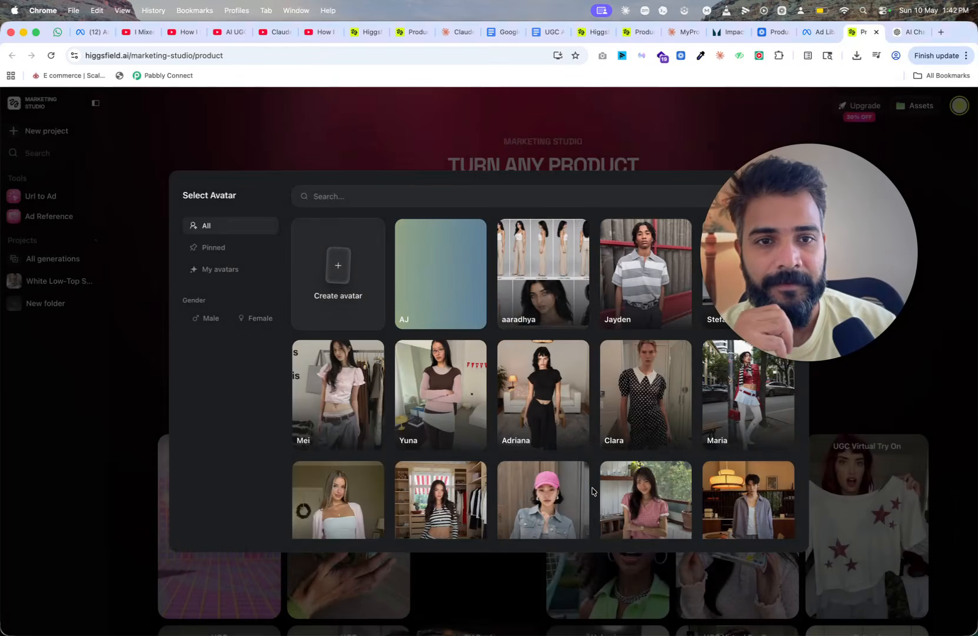
mouse_move(424, 253)
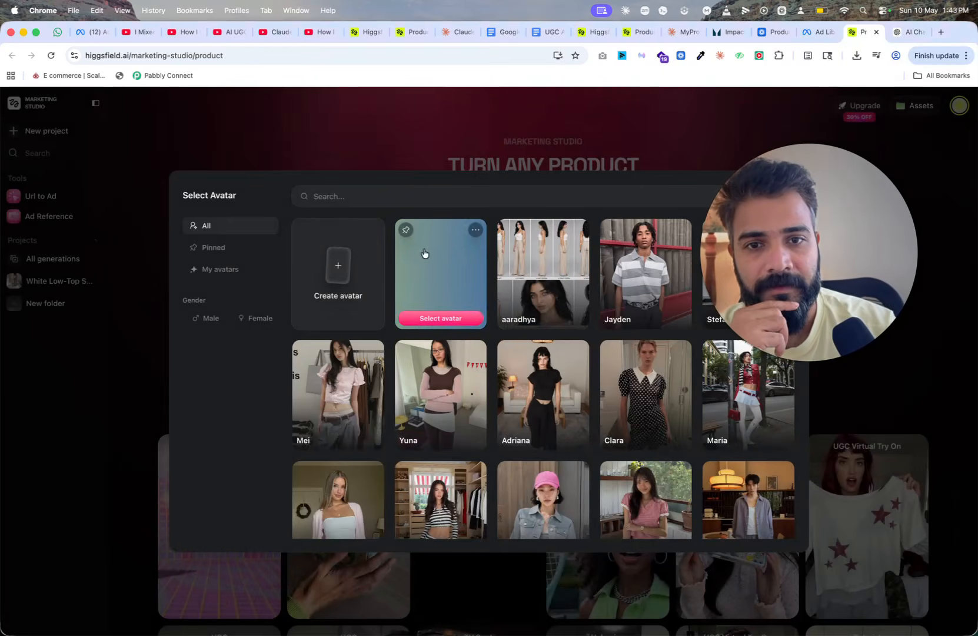
click(438, 320)
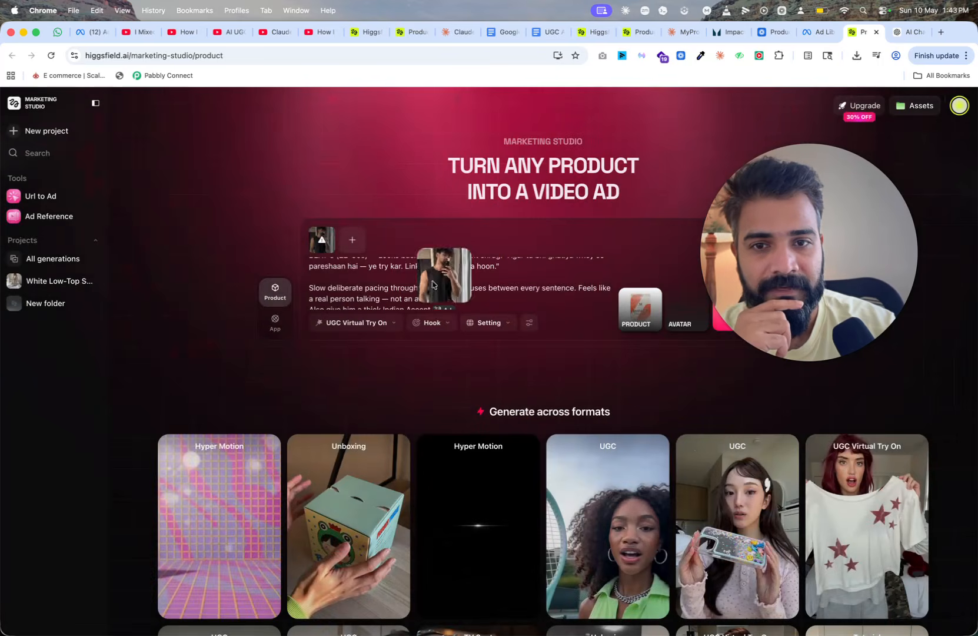
Review the ad prompt back to its beginning and check the attached avatar and product images
mouse_move(324, 246)
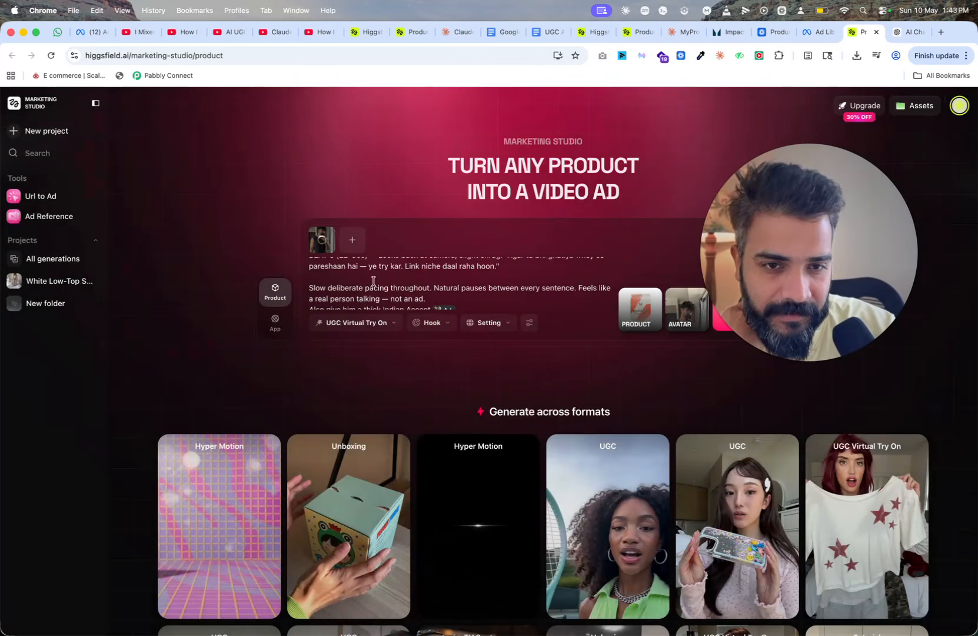
scroll(379, 280, down, 1)
scroll(379, 281, up, 5)
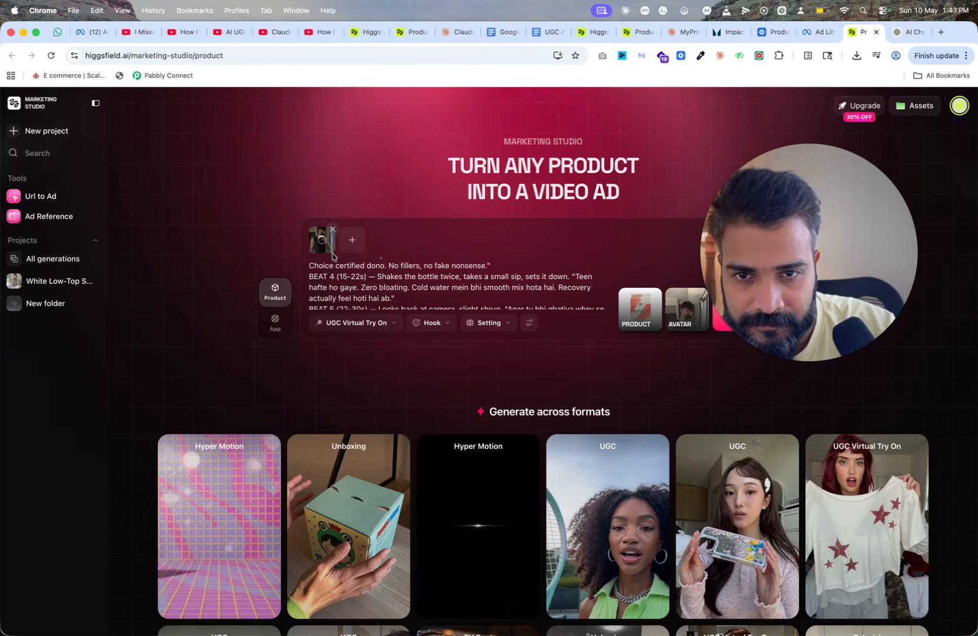
scroll(374, 273, up, 10)
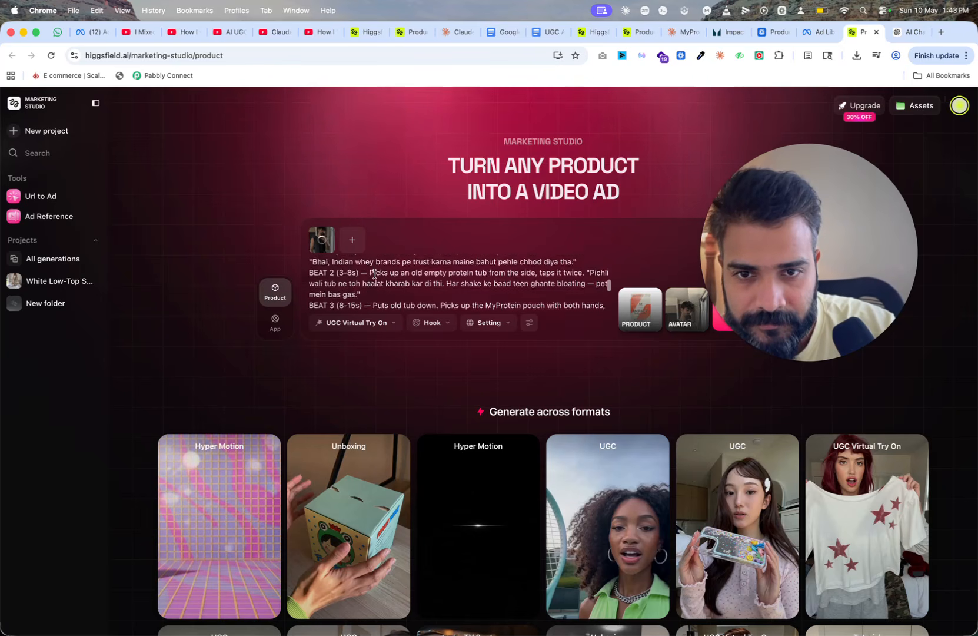
scroll(374, 274, up, 3)
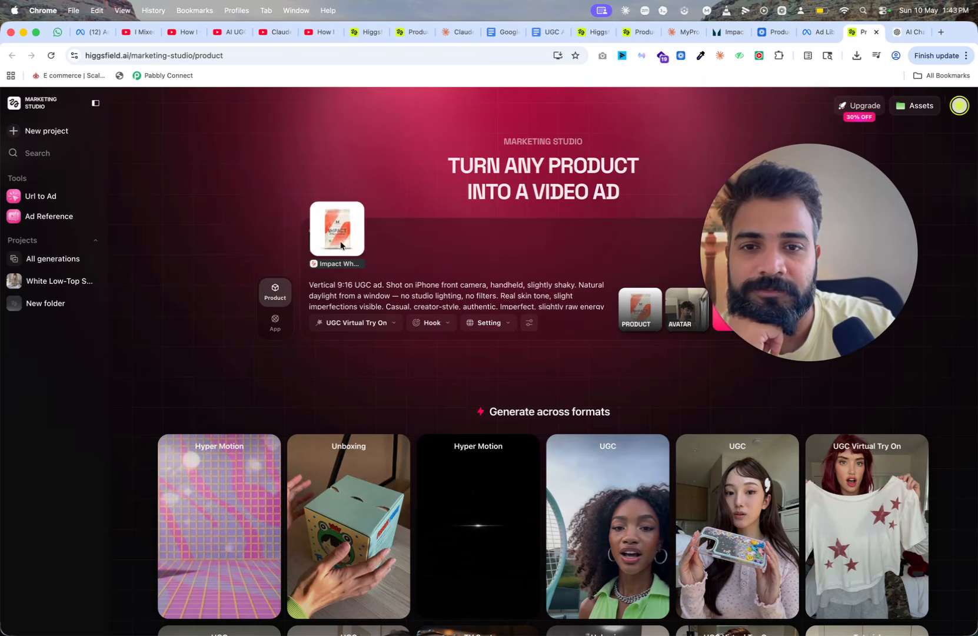
drag(784, 279, 140, 558)
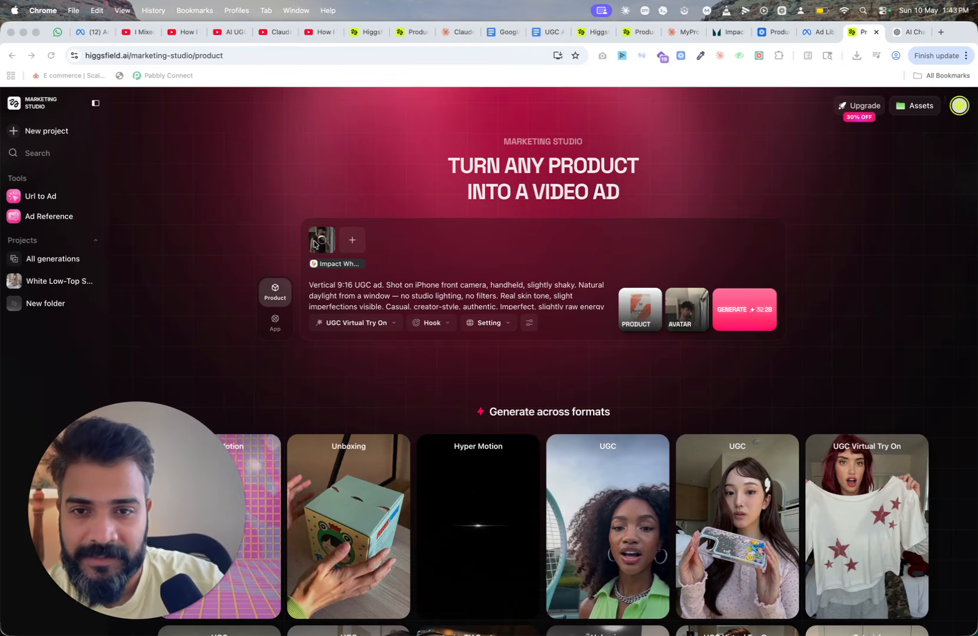
Browse the available video formats and set the ad's format to UGC
click(355, 328)
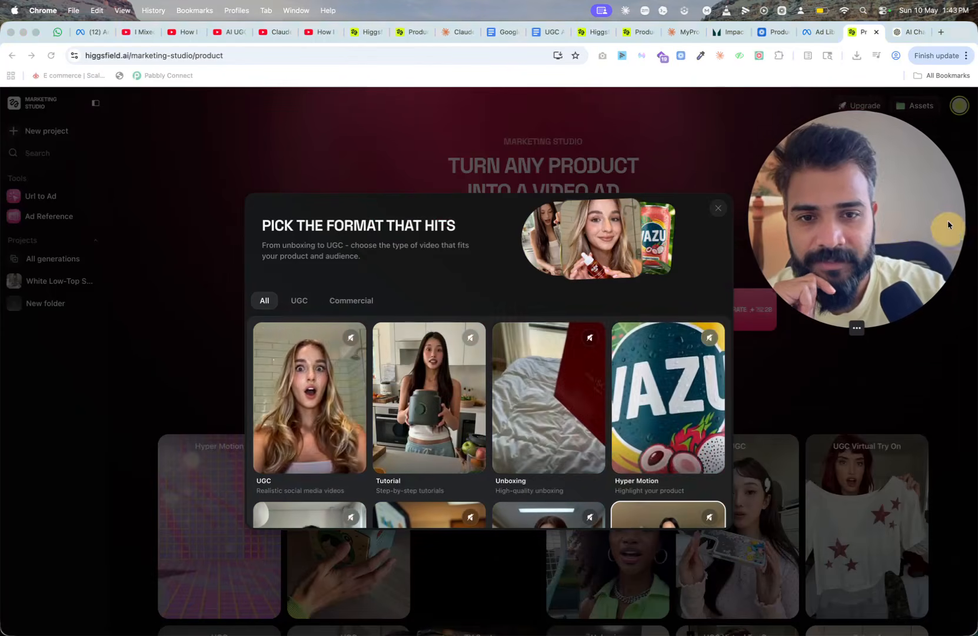
scroll(441, 352, down, 2)
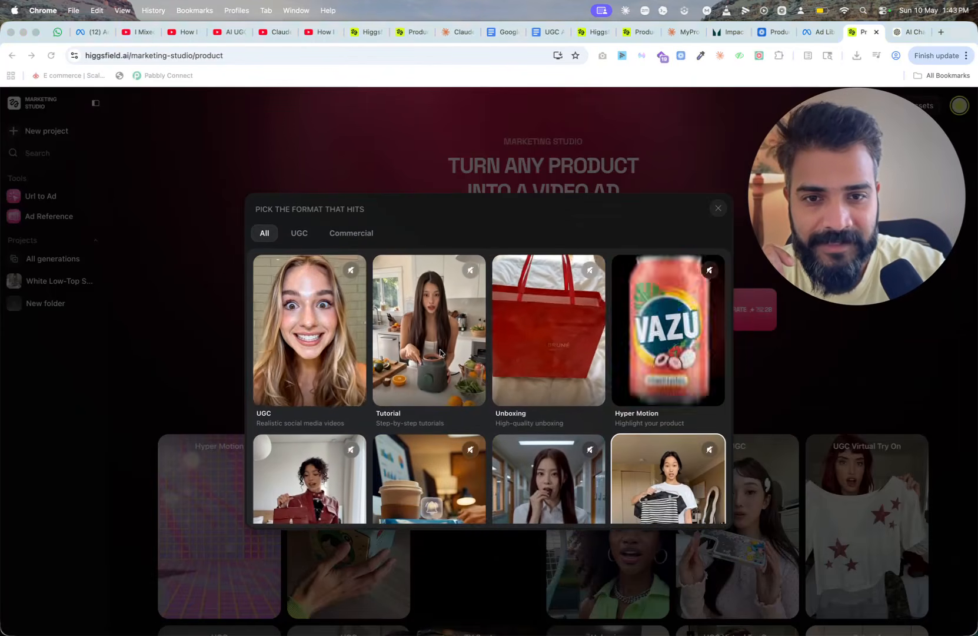
scroll(430, 371, down, 3)
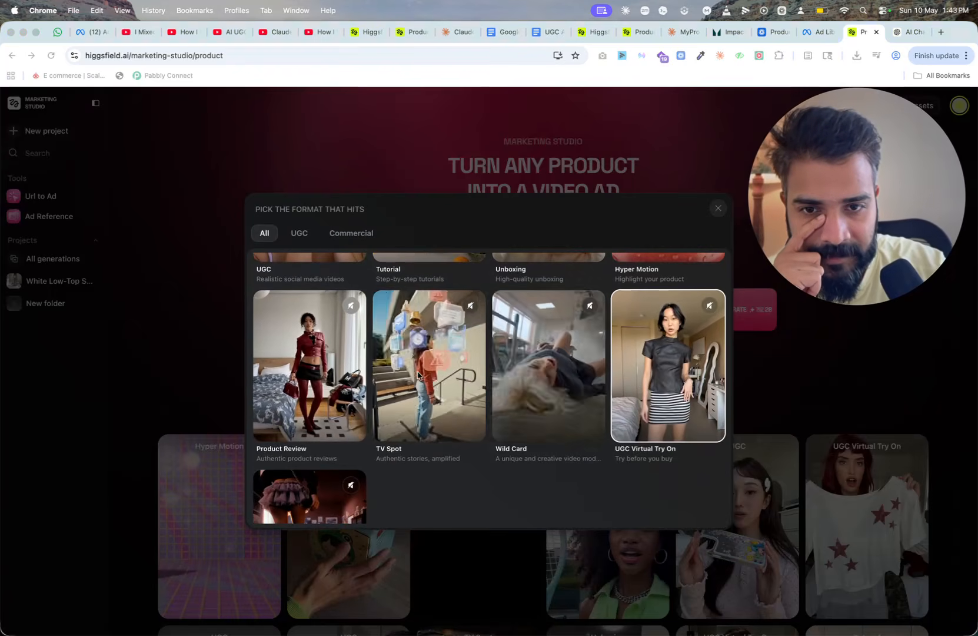
scroll(322, 401, down, 3)
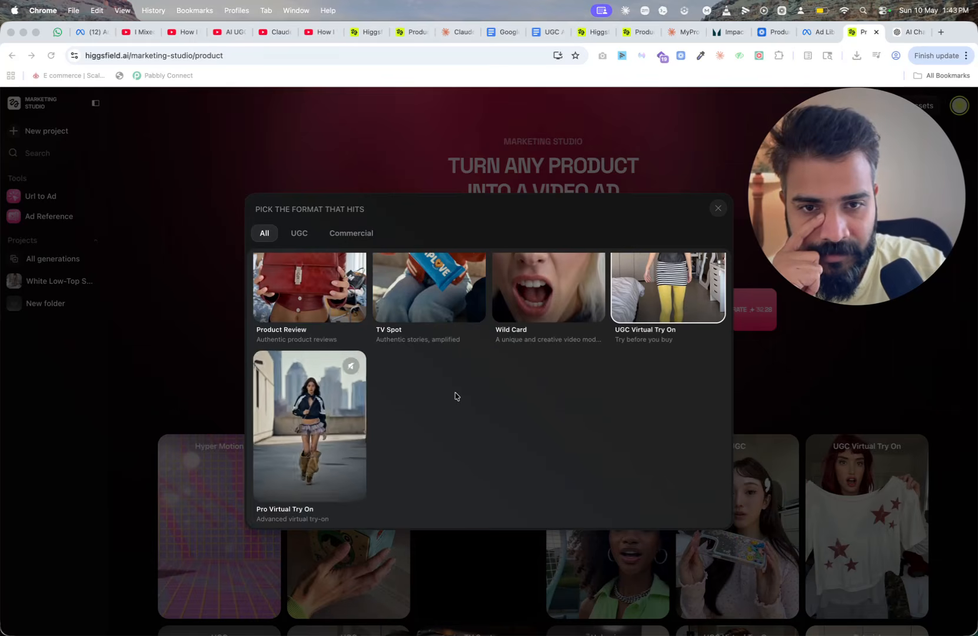
scroll(455, 395, up, 2)
scroll(661, 318, up, 3)
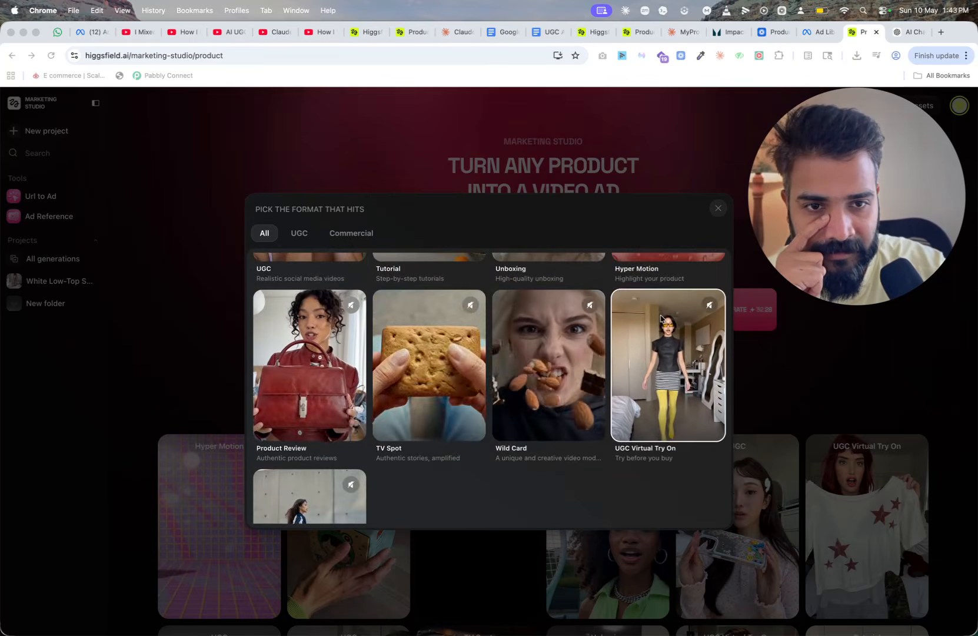
scroll(660, 319, up, 3)
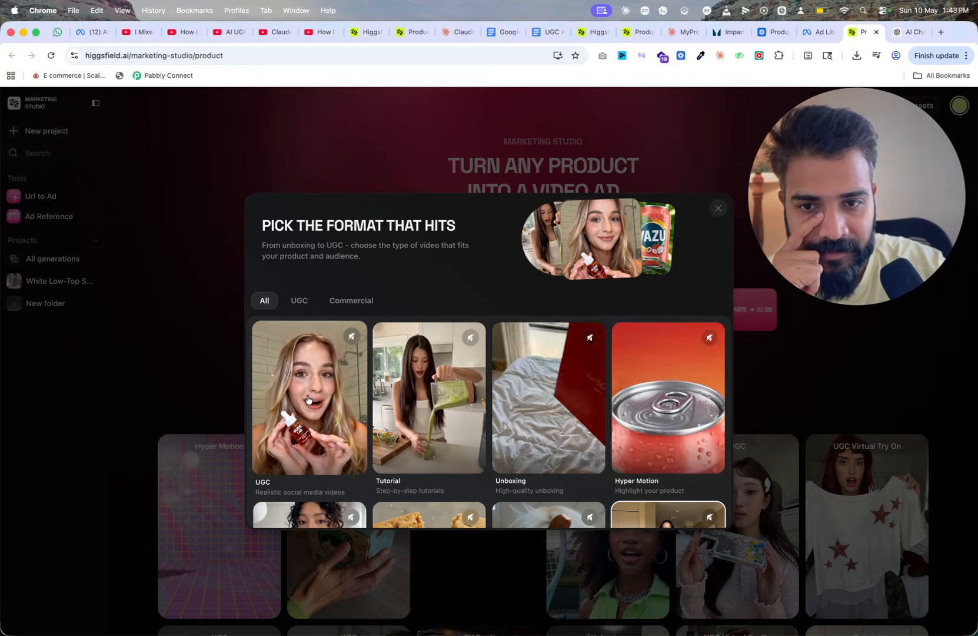
click(305, 396)
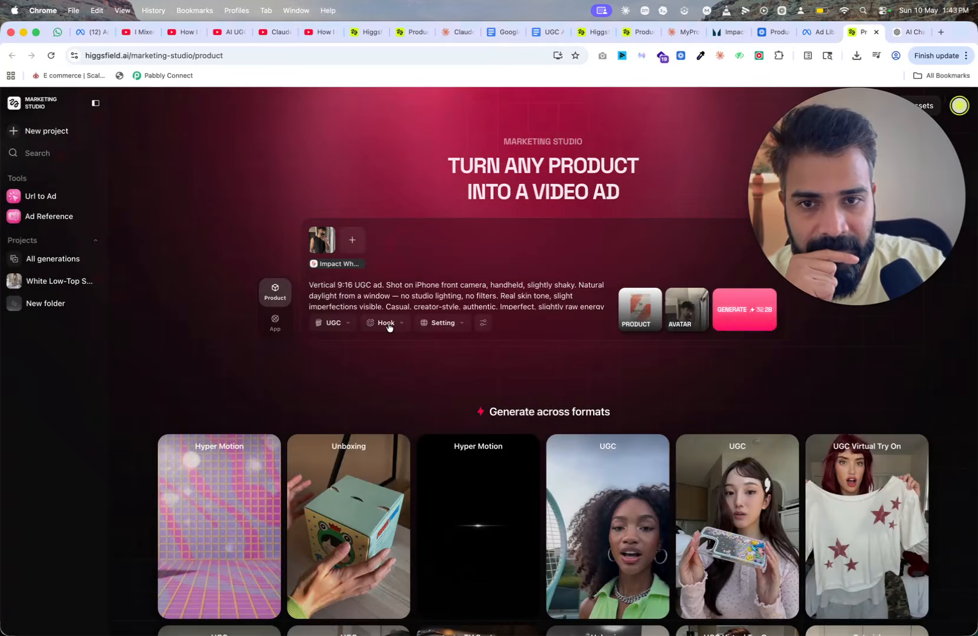
Browse the available opening hooks for the ad and close the collection without choosing one
click(387, 323)
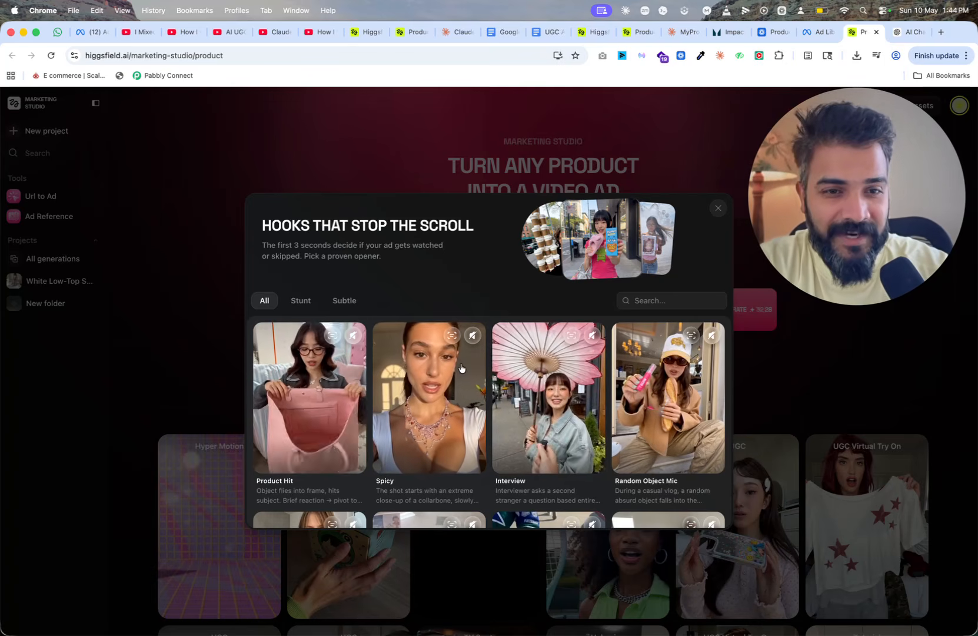
scroll(461, 368, down, 5)
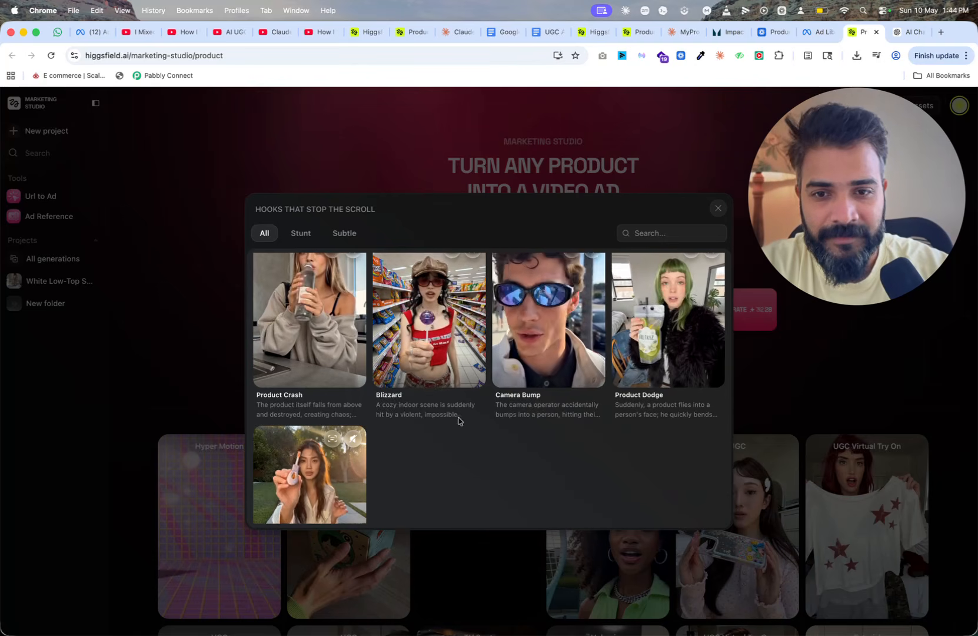
scroll(412, 481, down, 3)
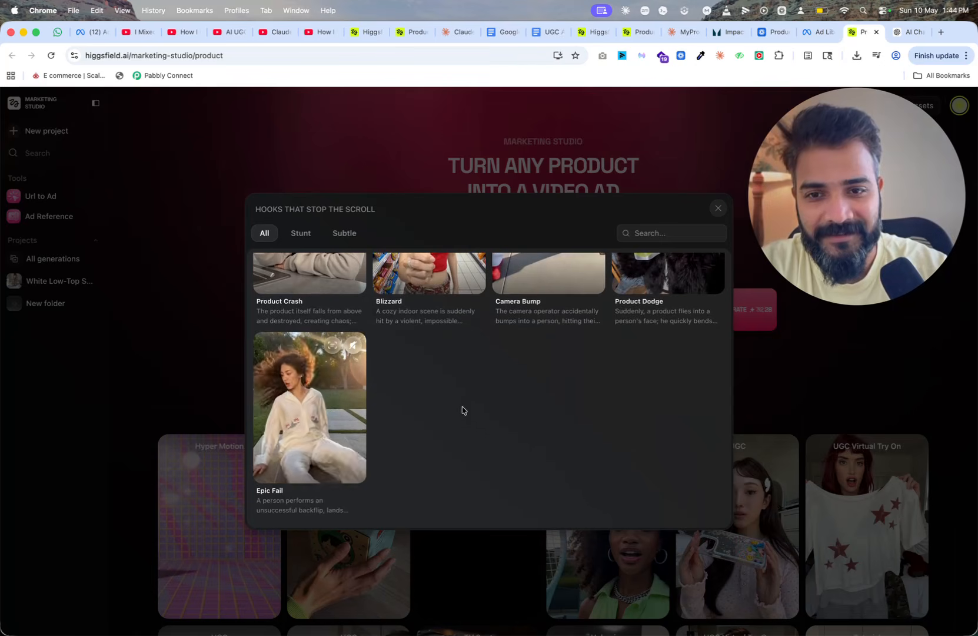
scroll(503, 405, up, 10)
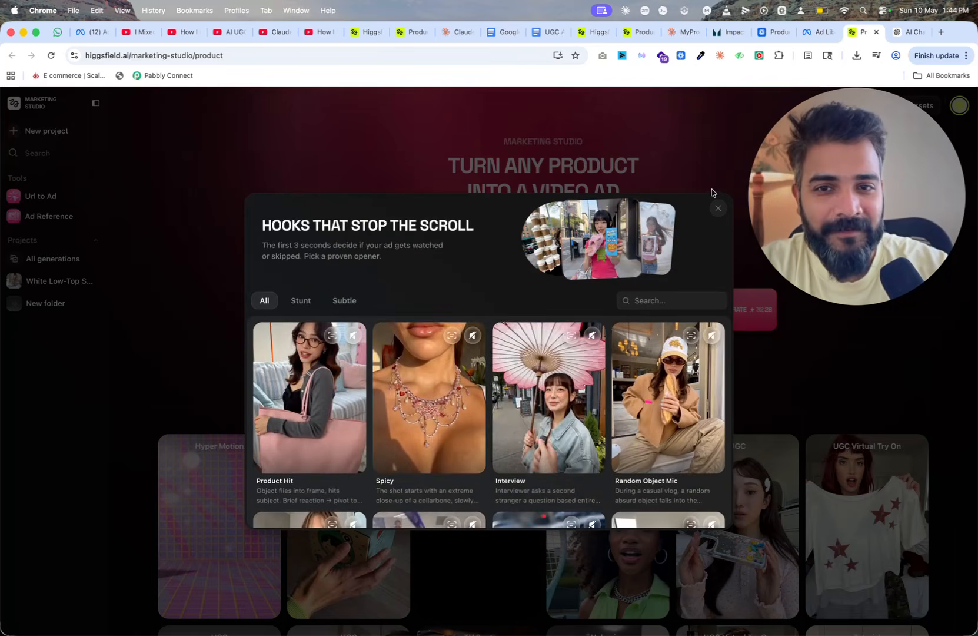
click(717, 209)
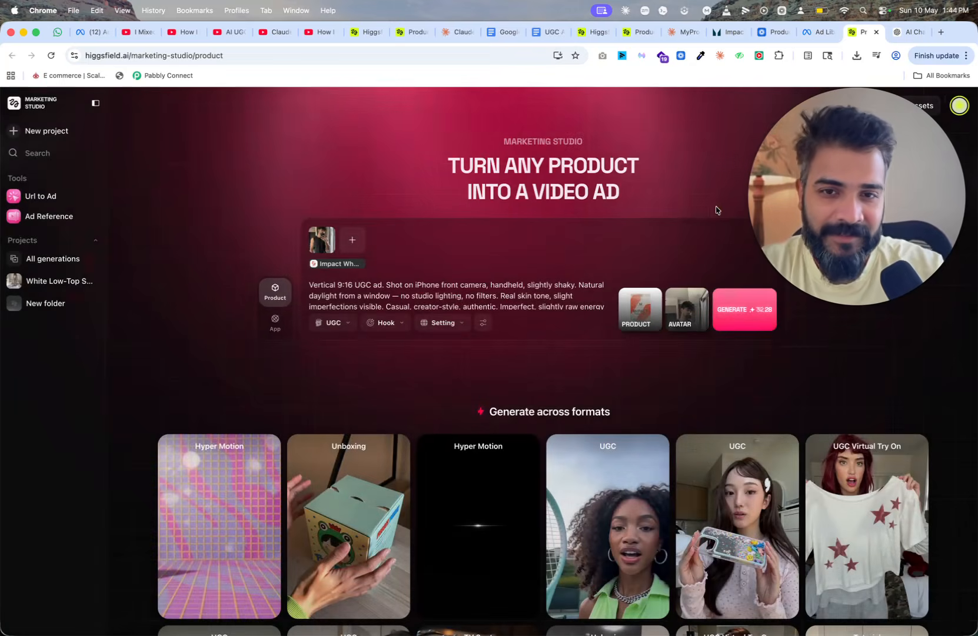
Browse the Realistic scene settings for the ad and close the collection without choosing one
click(444, 324)
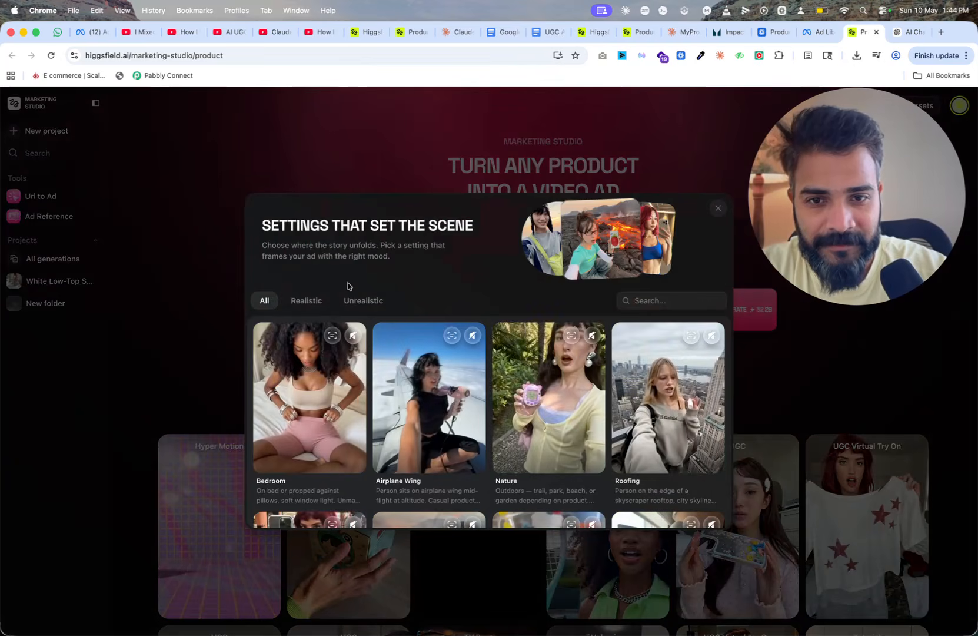
click(308, 300)
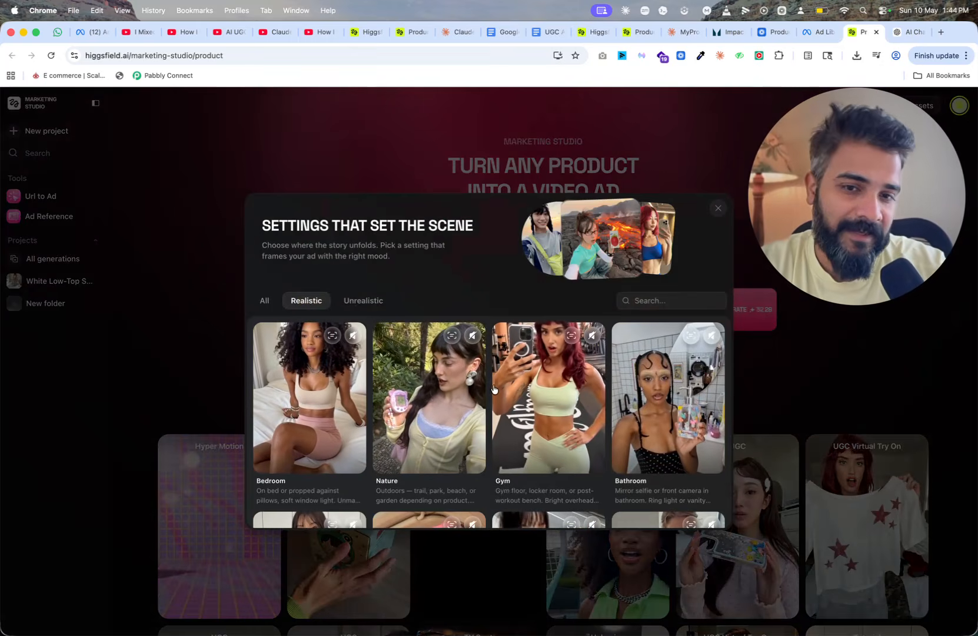
scroll(493, 389, down, 5)
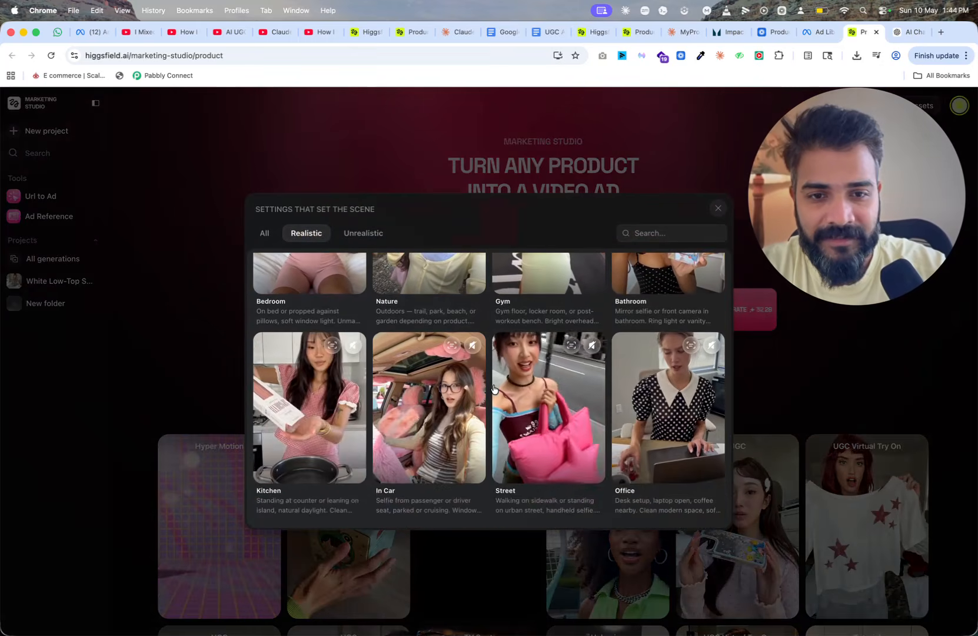
scroll(589, 330, up, 5)
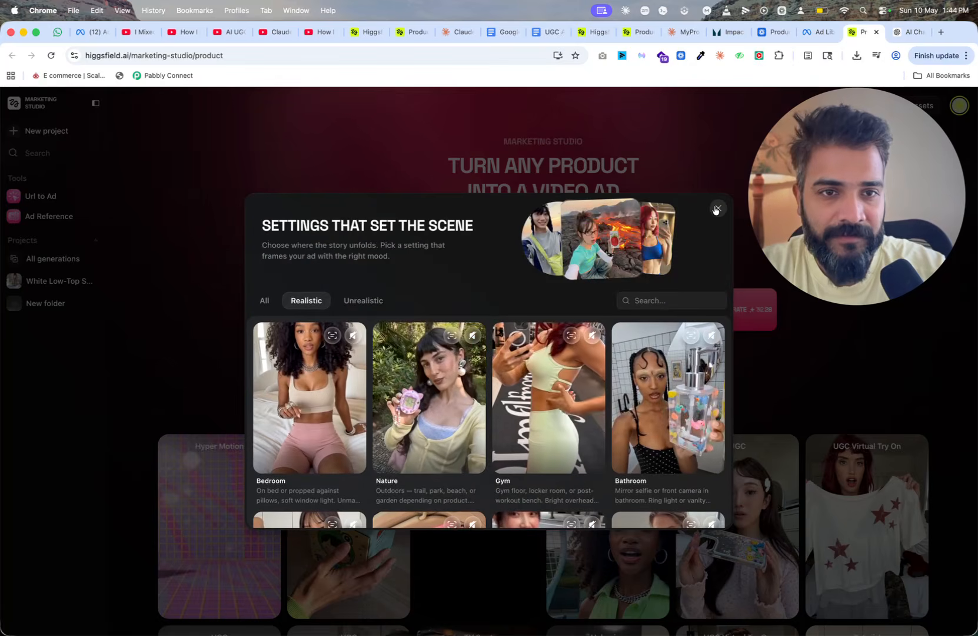
click(716, 209)
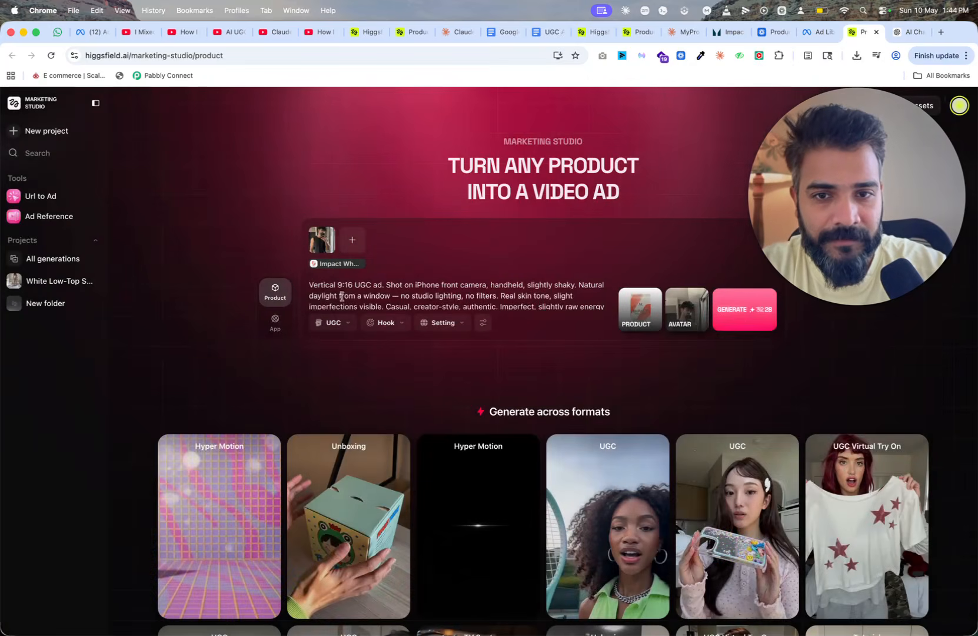
Set the ad's duration to 10 seconds at 480p quality and generate the video
click(484, 323)
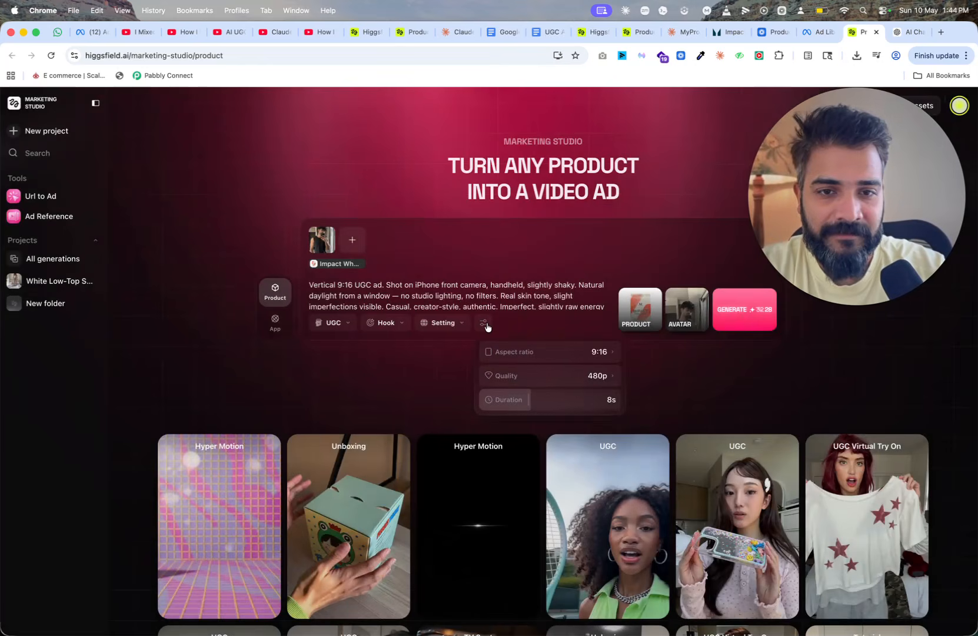
drag(882, 266, 181, 539)
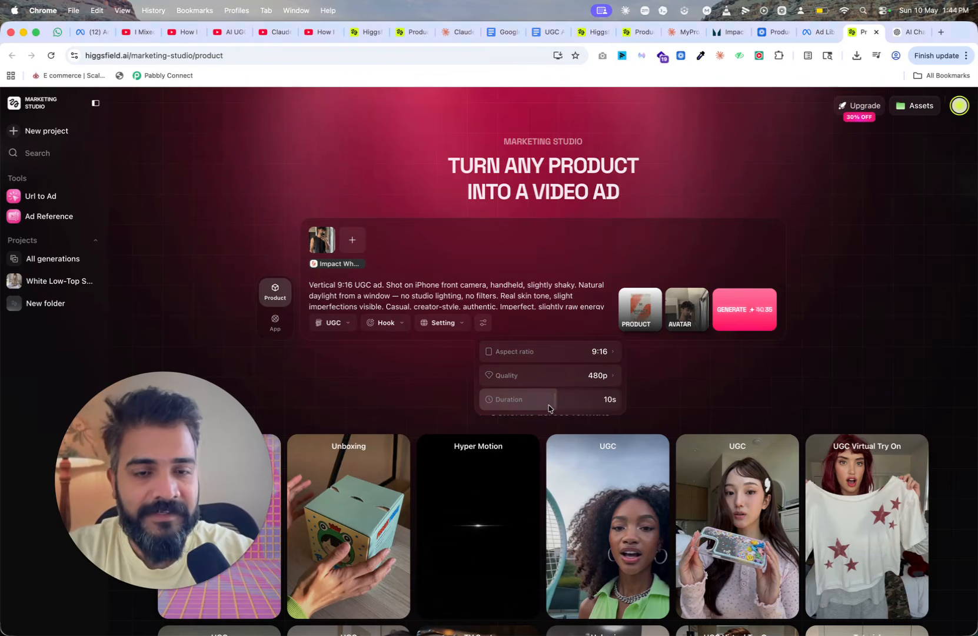
click(598, 376)
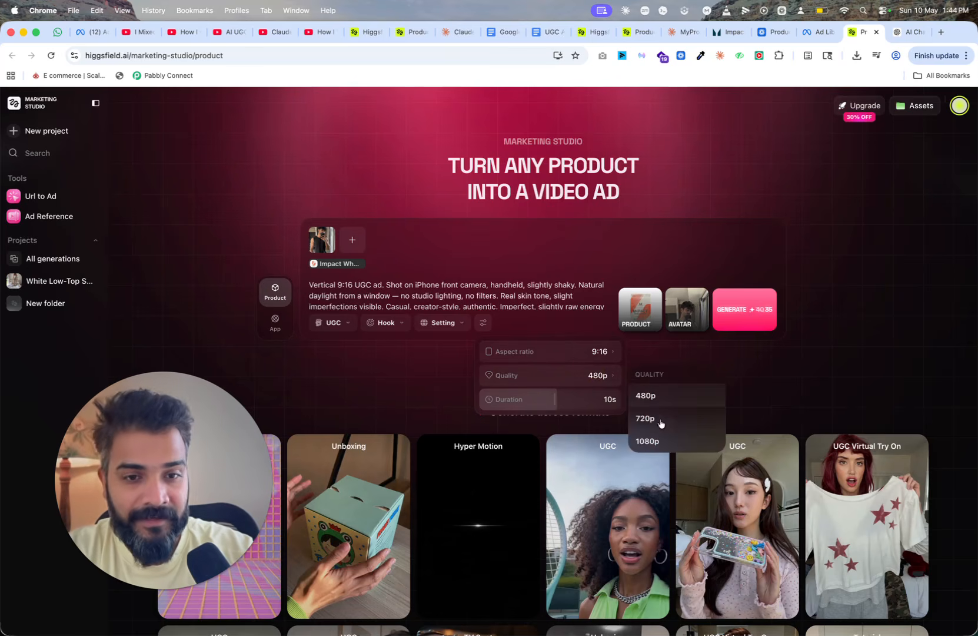
click(661, 442)
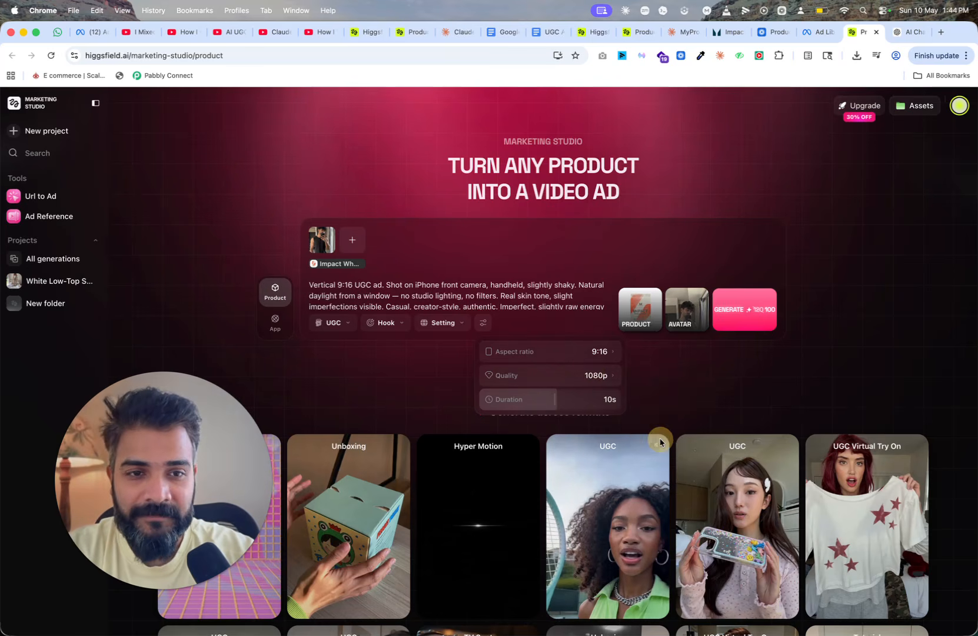
click(574, 378)
click(646, 396)
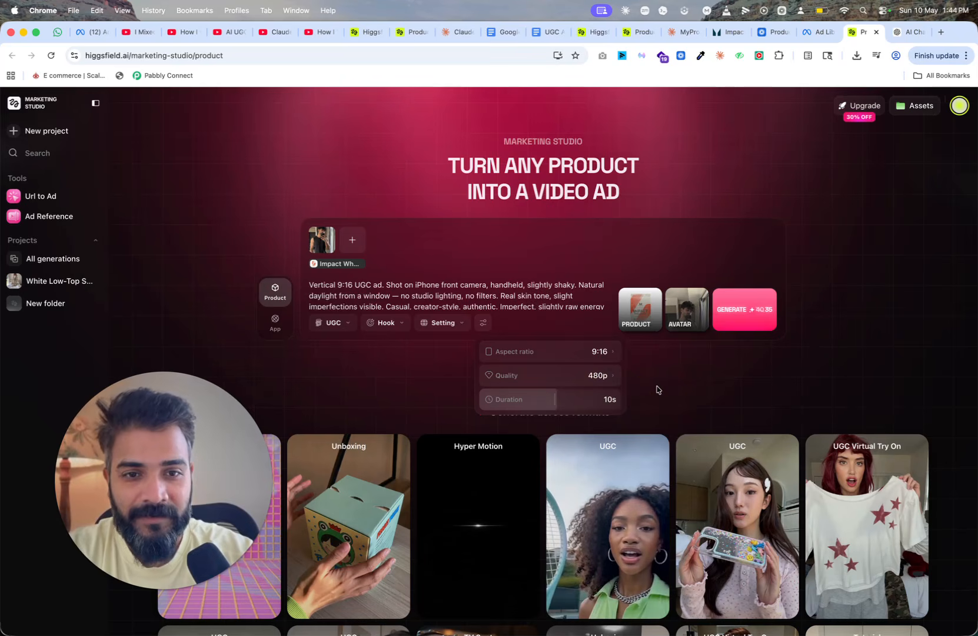
click(748, 314)
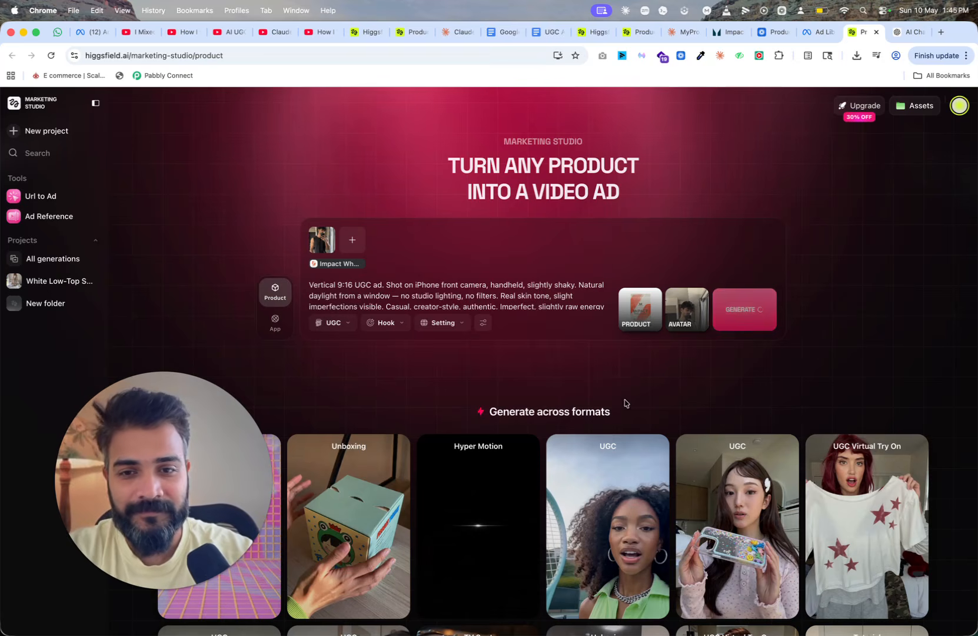
drag(181, 454, 874, 231)
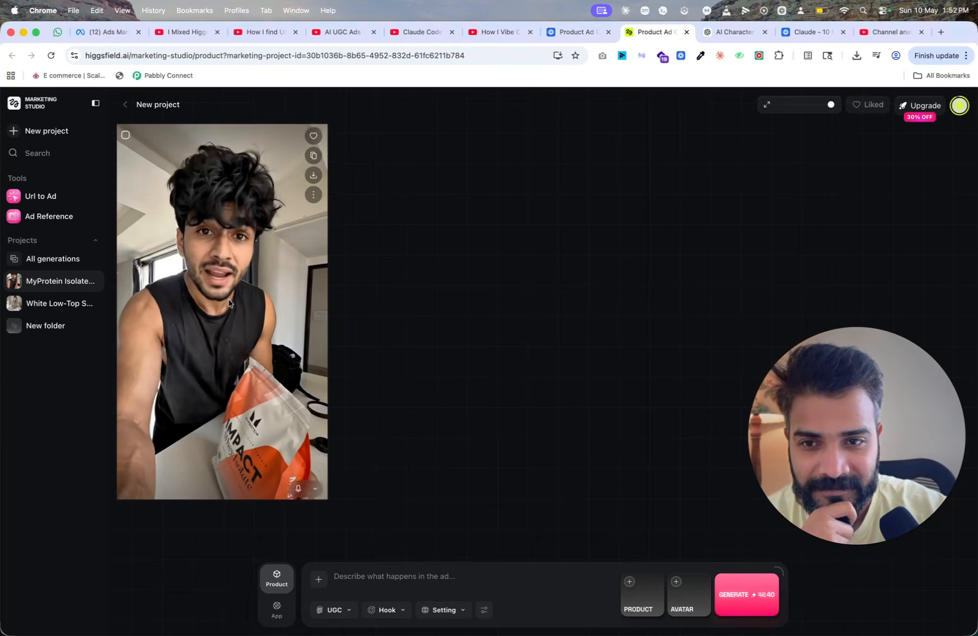
Open the generated Impact Whey Isolate ad, play its opening, pause it and skip ahead to 0:06
click(227, 272)
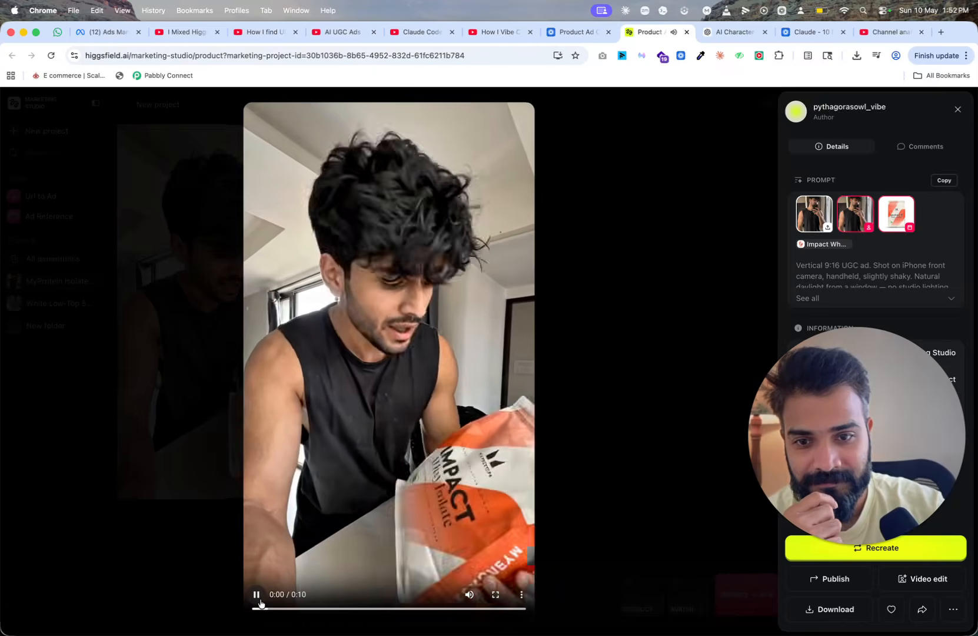
click(261, 600)
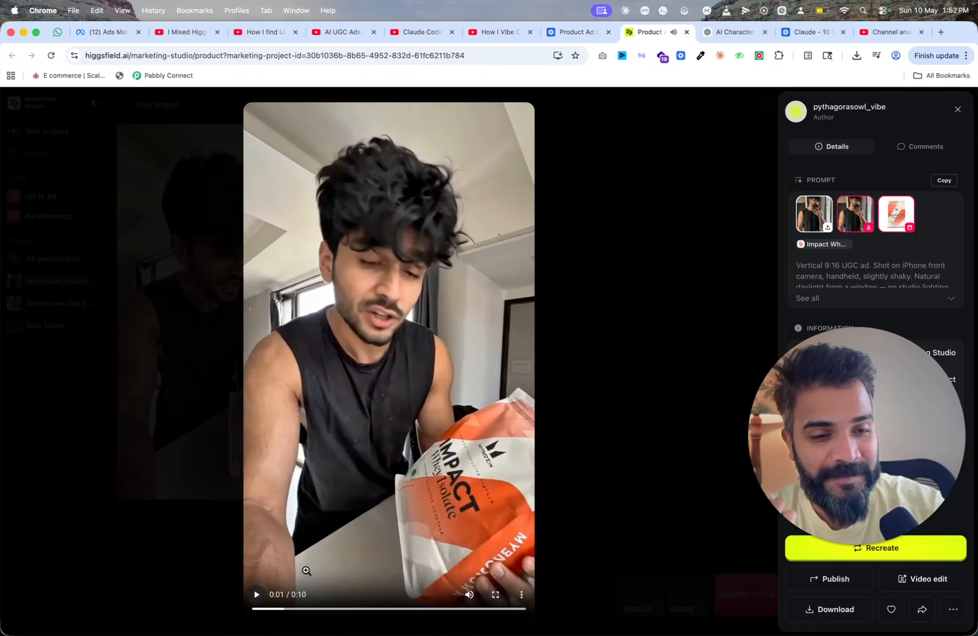
drag(432, 614, 446, 614)
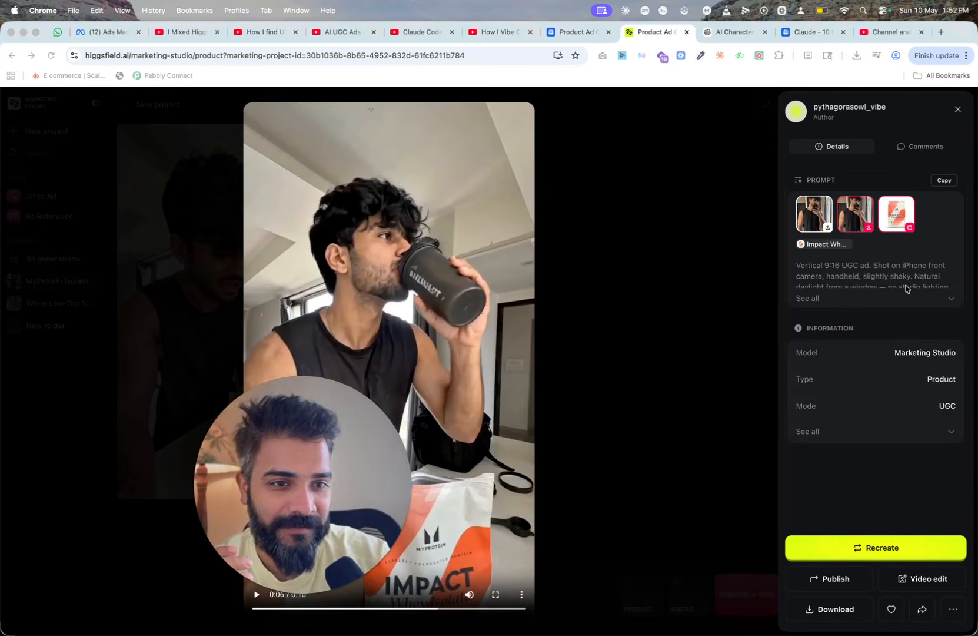
Read the generated ad's full prompt through to the last beat and the accent instruction, and close the video details
click(950, 300)
scroll(856, 345, down, 5)
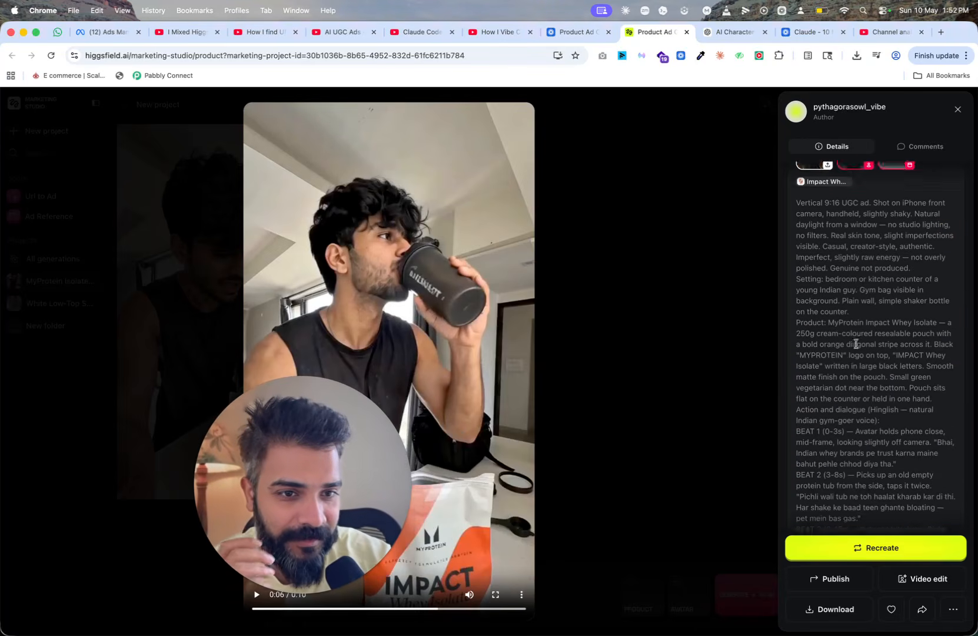
scroll(856, 345, down, 2)
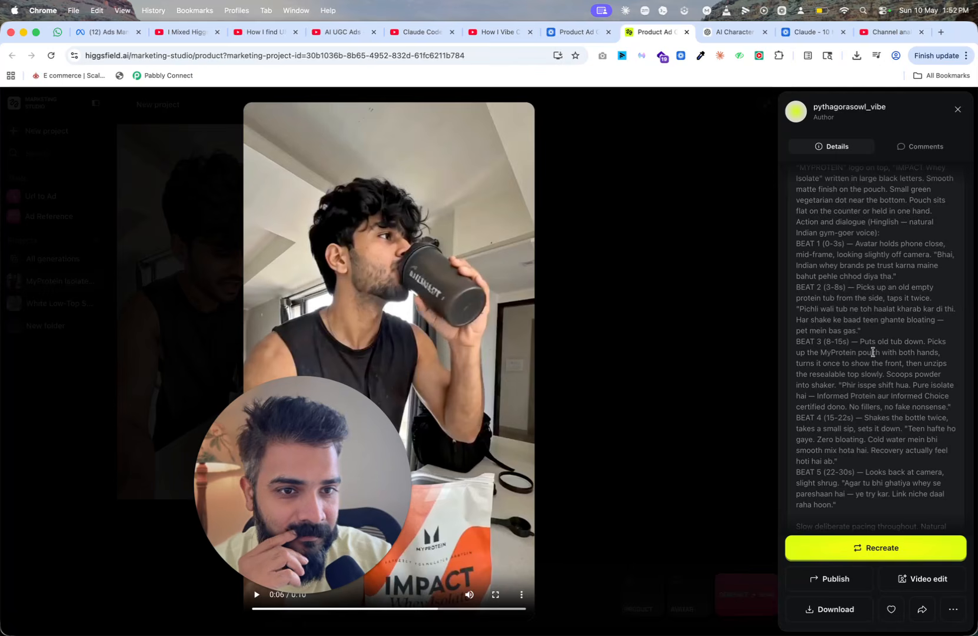
scroll(873, 352, down, 4)
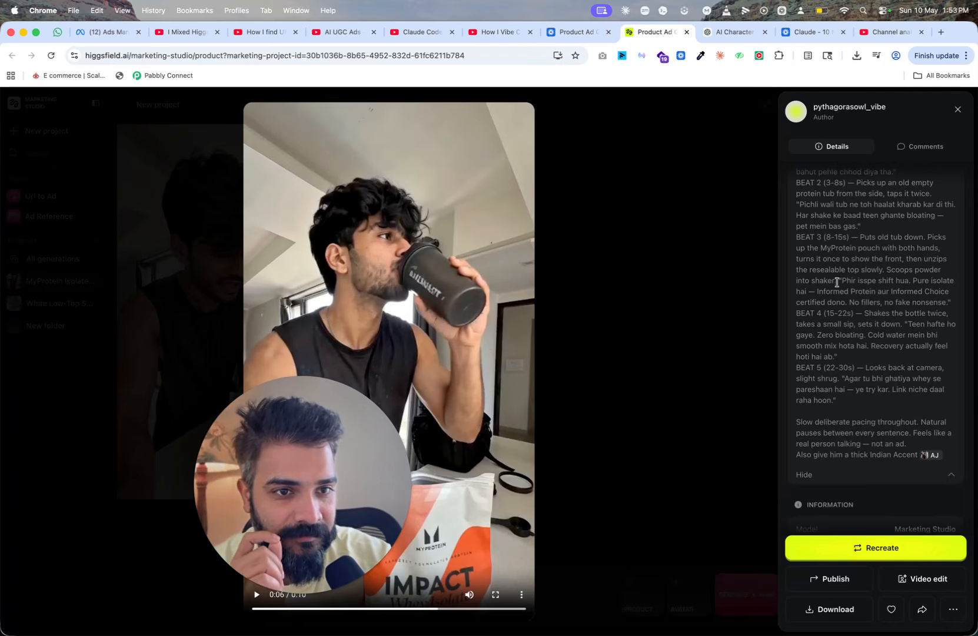
scroll(834, 307, down, 4)
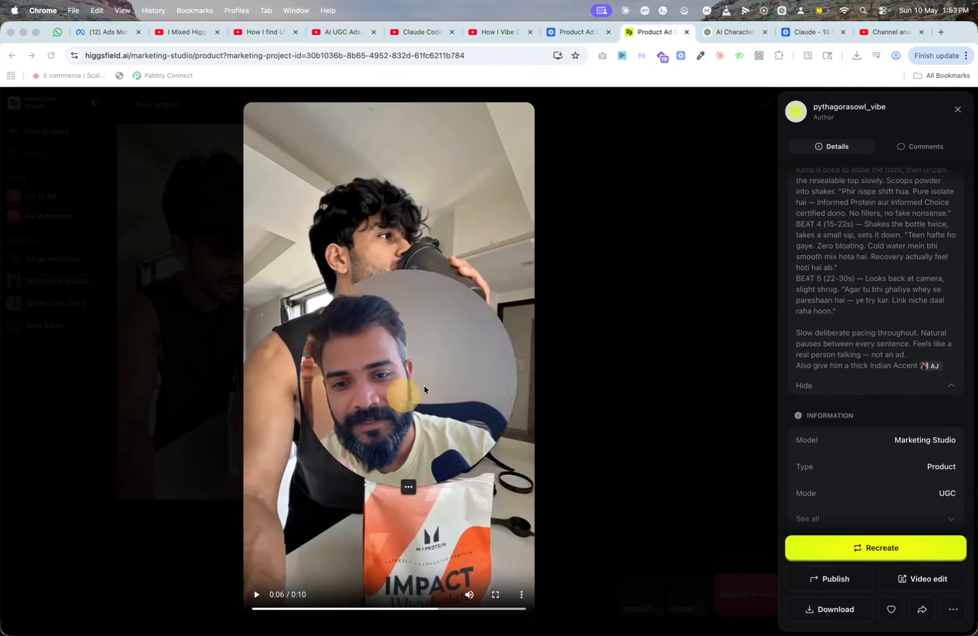
click(120, 179)
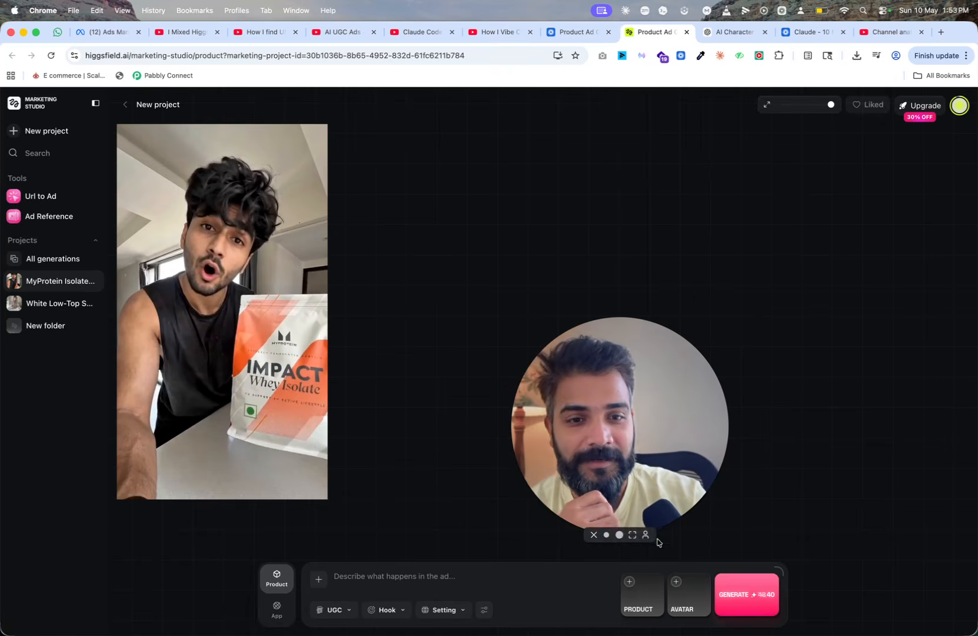
Reopen the generated ad in the enlarged view and play it from the beginning
click(252, 328)
click(363, 351)
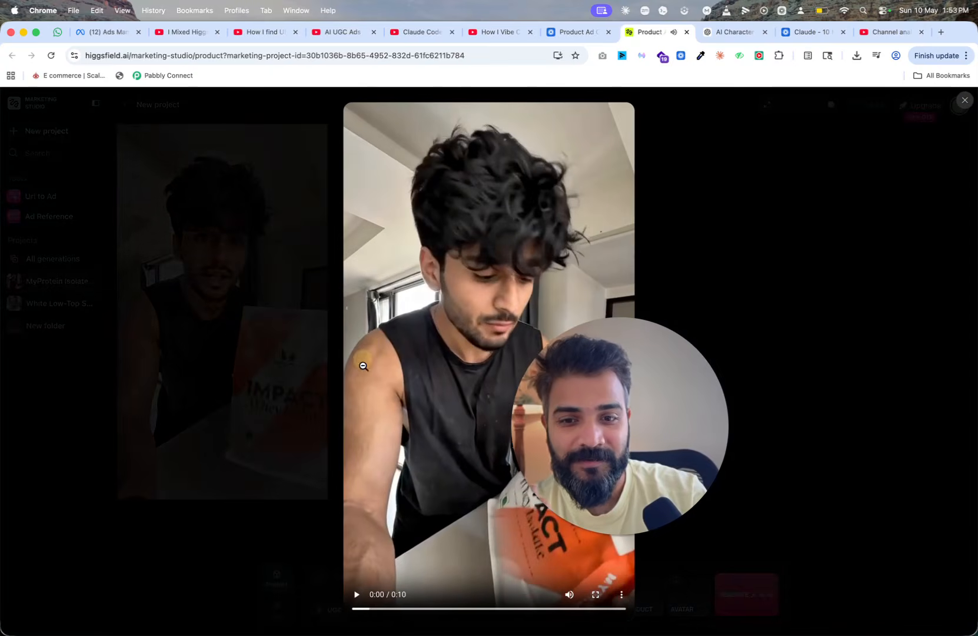
drag(370, 610, 314, 612)
click(568, 595)
click(357, 594)
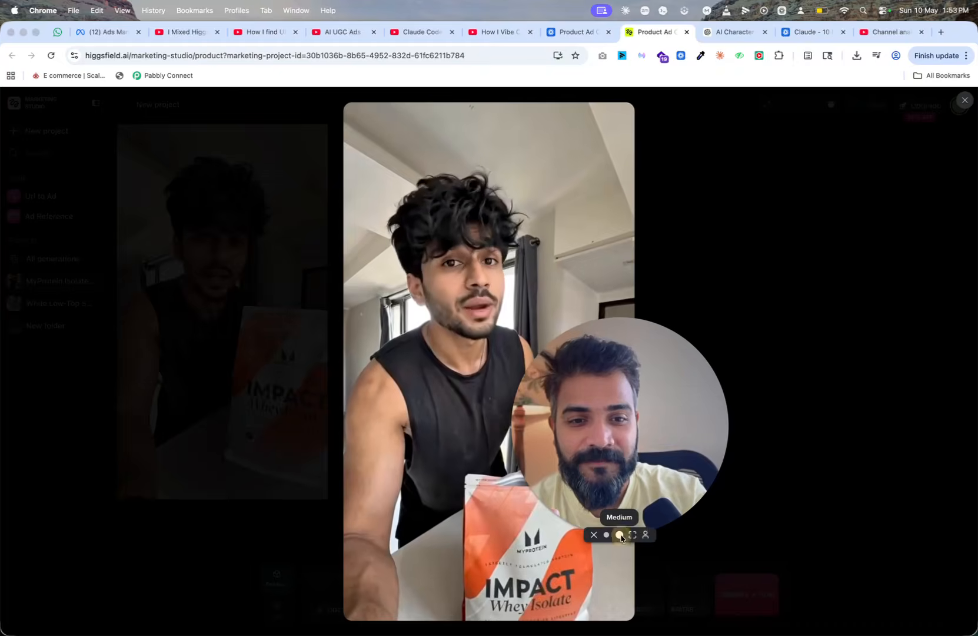
click(622, 537)
click(638, 537)
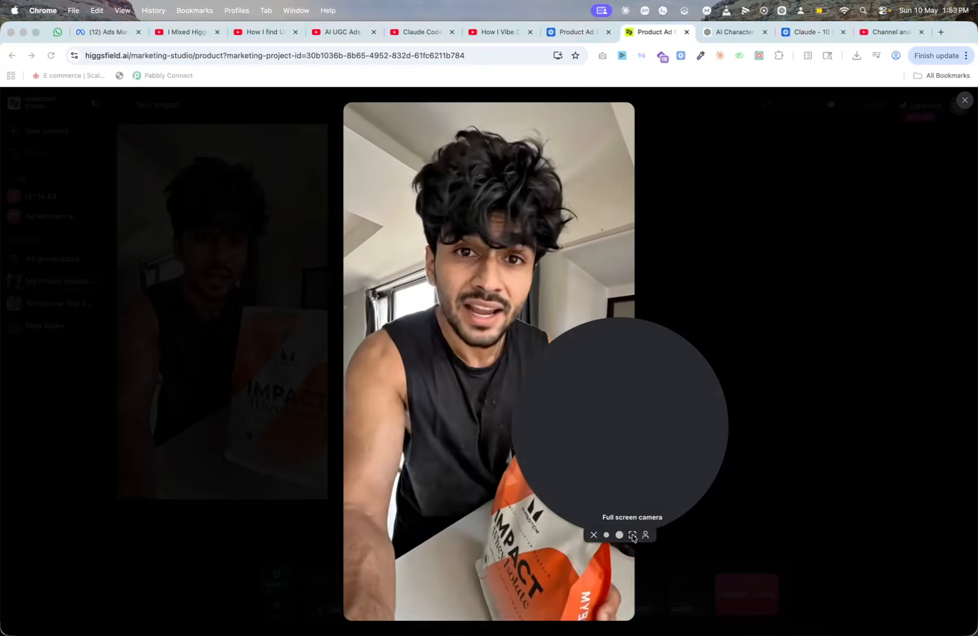
click(646, 535)
click(636, 536)
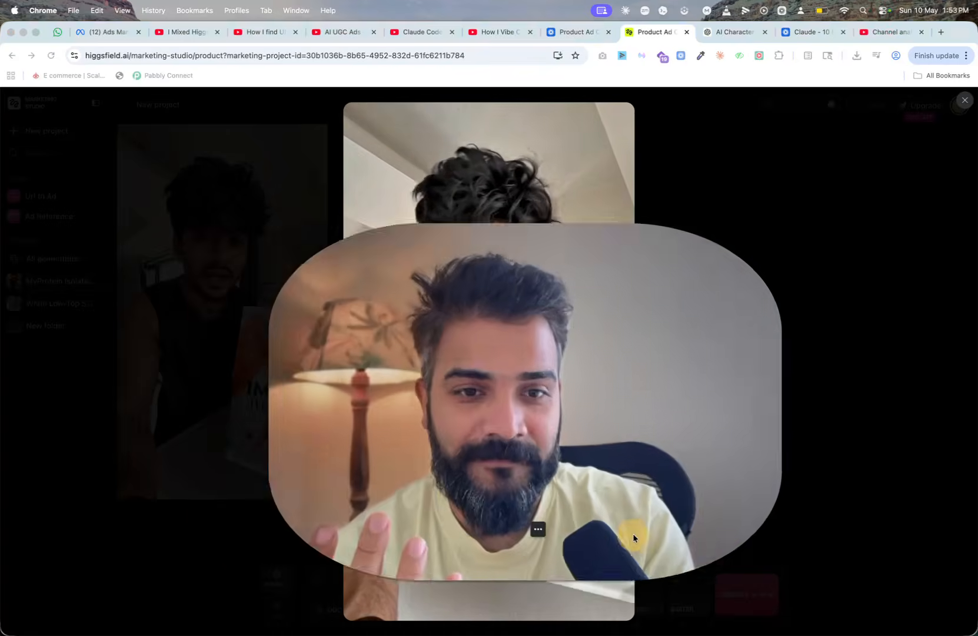